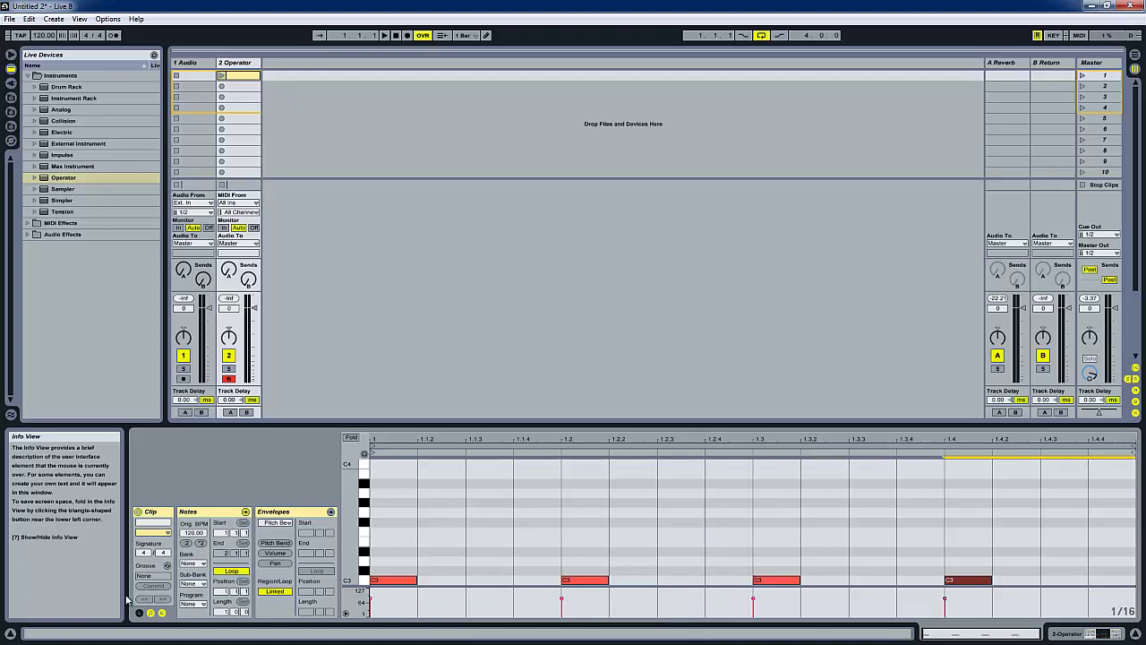
Transpose all four C3 notes in the clip down one octave to C2
left_click_drag(1060, 531, 5, 545)
left_click_drag(1086, 540, 369, 584)
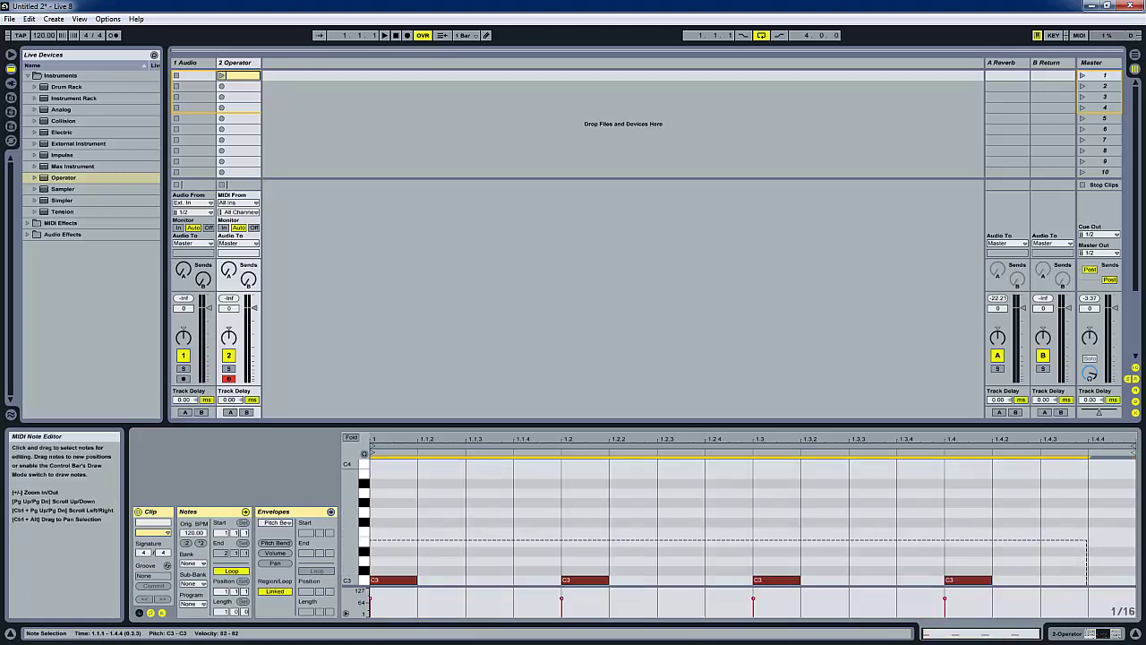
key("shift+Down")
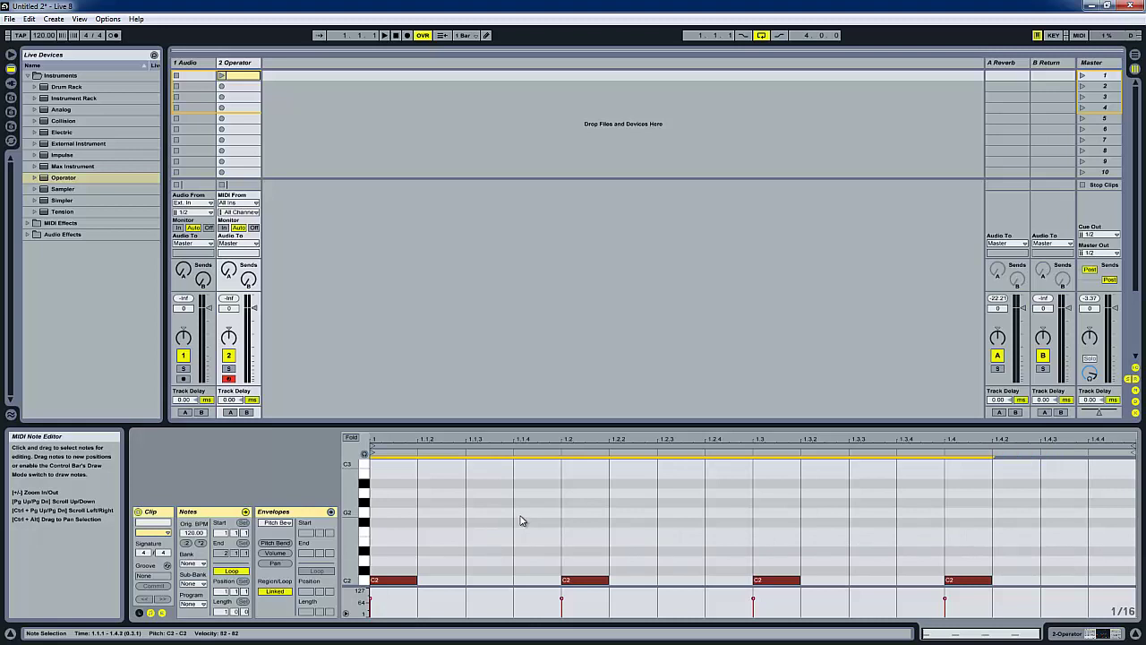
key("shift+Right")
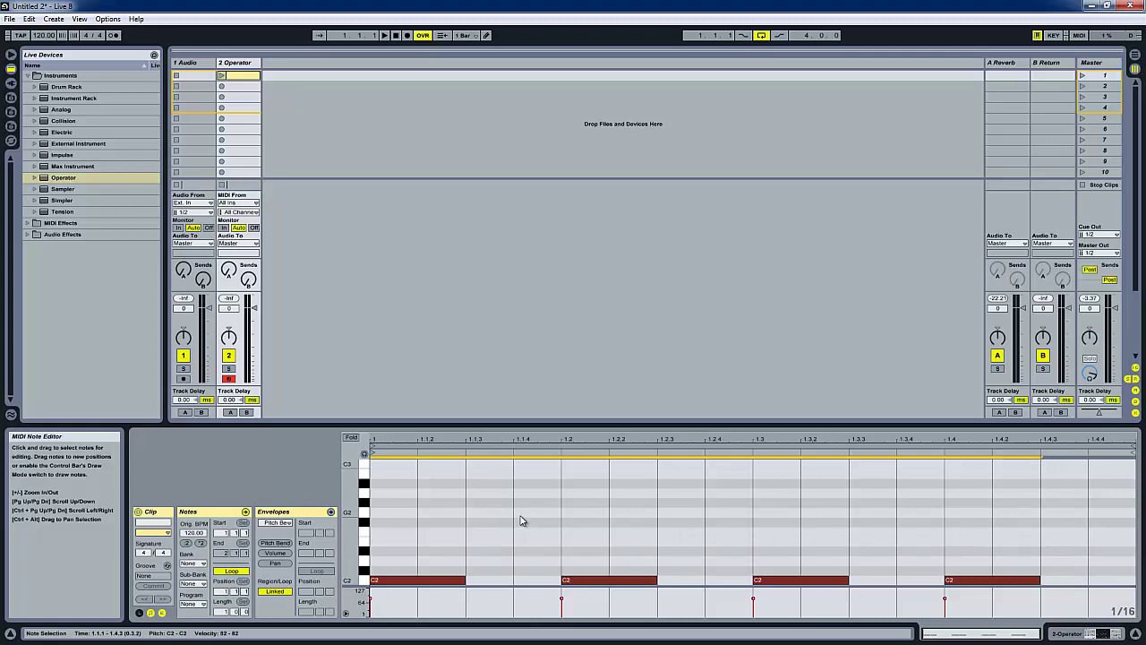
key("shift+Up")
key("shift+Down")
left_click_drag(1039, 581, 999, 580)
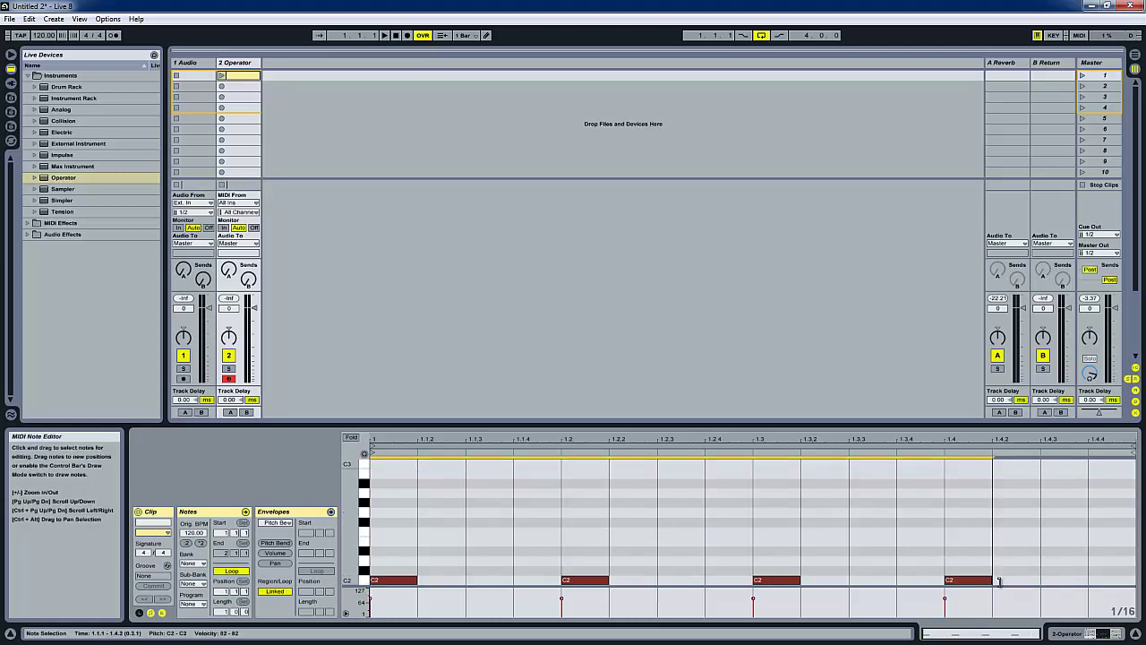
Extend the clip's loop length to 2 bars and duplicate the four C2 notes into the second bar
left_click(223, 614)
key("Up")
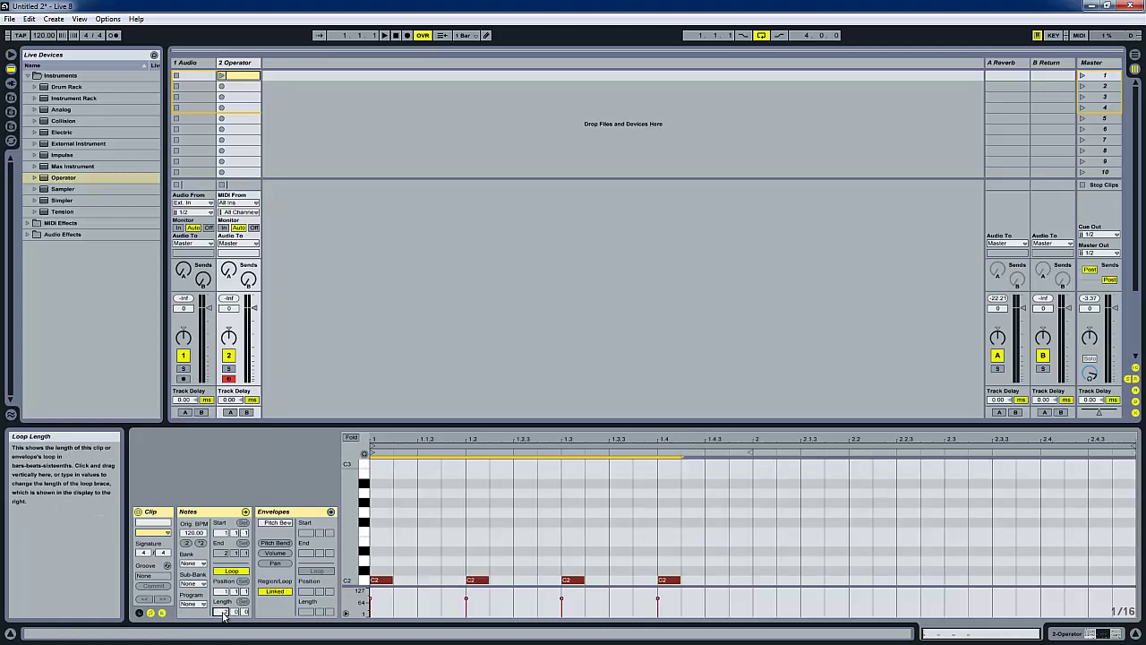
left_click_drag(755, 545, 367, 585)
key("ctrl+d")
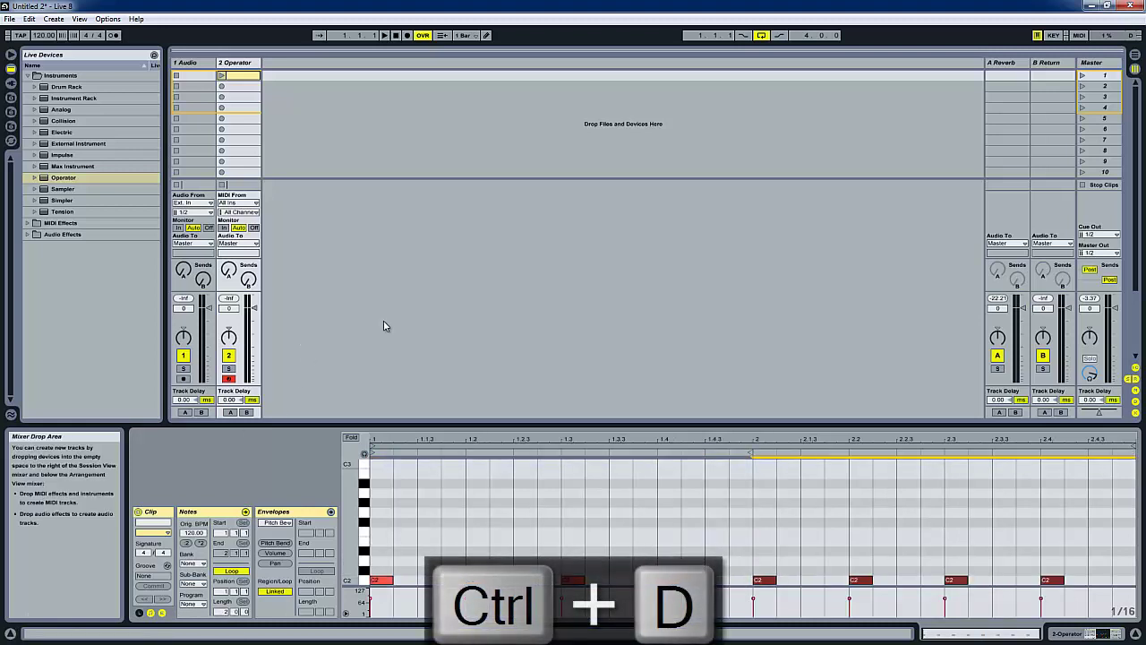
Show the Operator track's device chain, disarm the track for recording, and launch its clip in scene 1
left_click(237, 76)
key("shift+Tab")
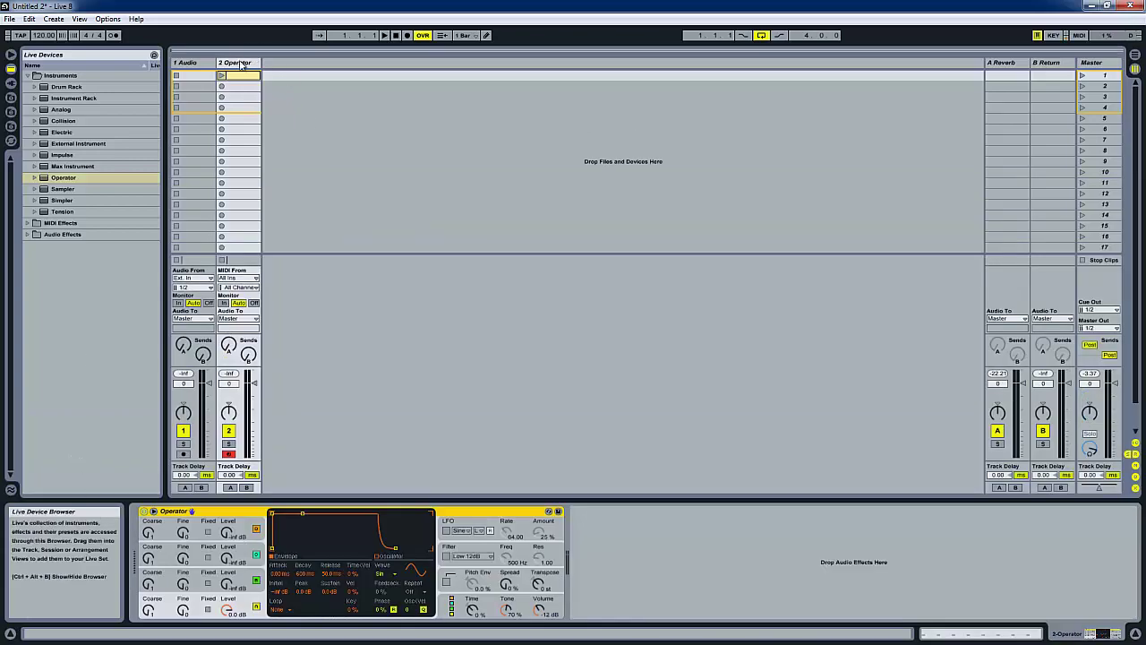
left_click(230, 455)
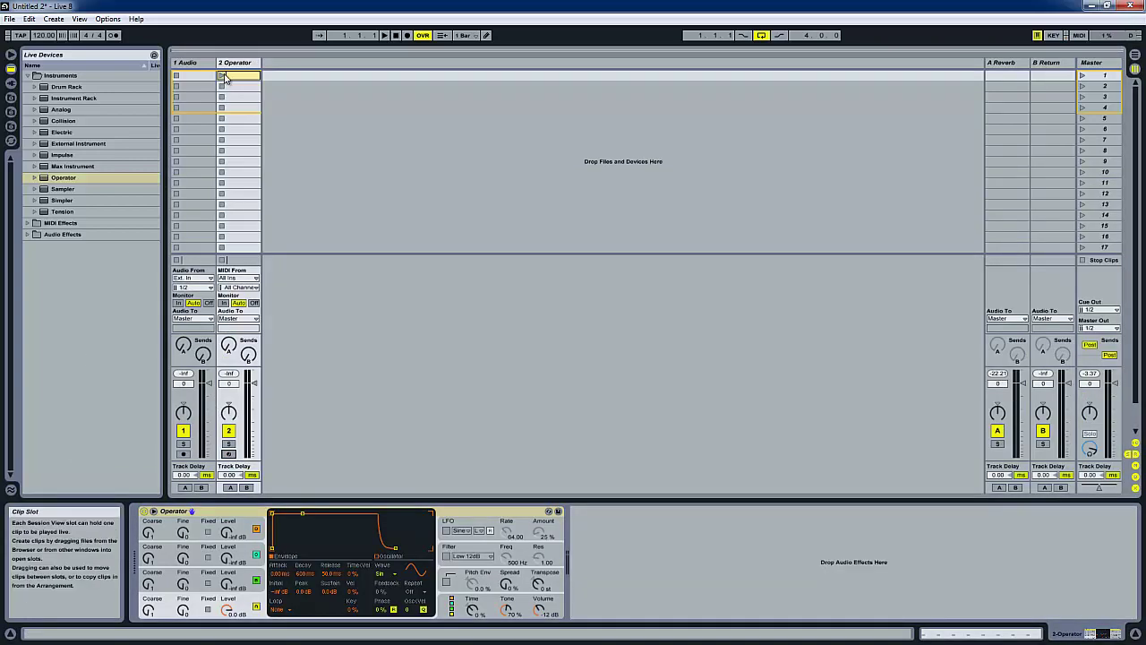
left_click(222, 76)
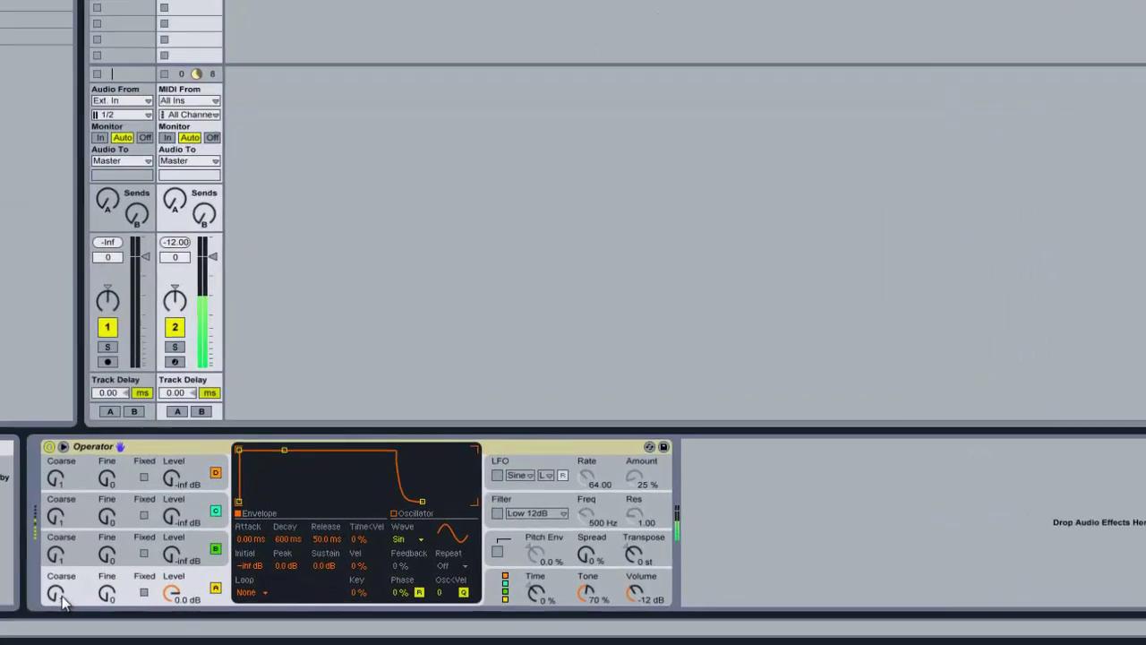
Set oscillator A's Coarse to 0.5 and its envelope loop mode to Trigger
left_click_drag(151, 610, 151, 617)
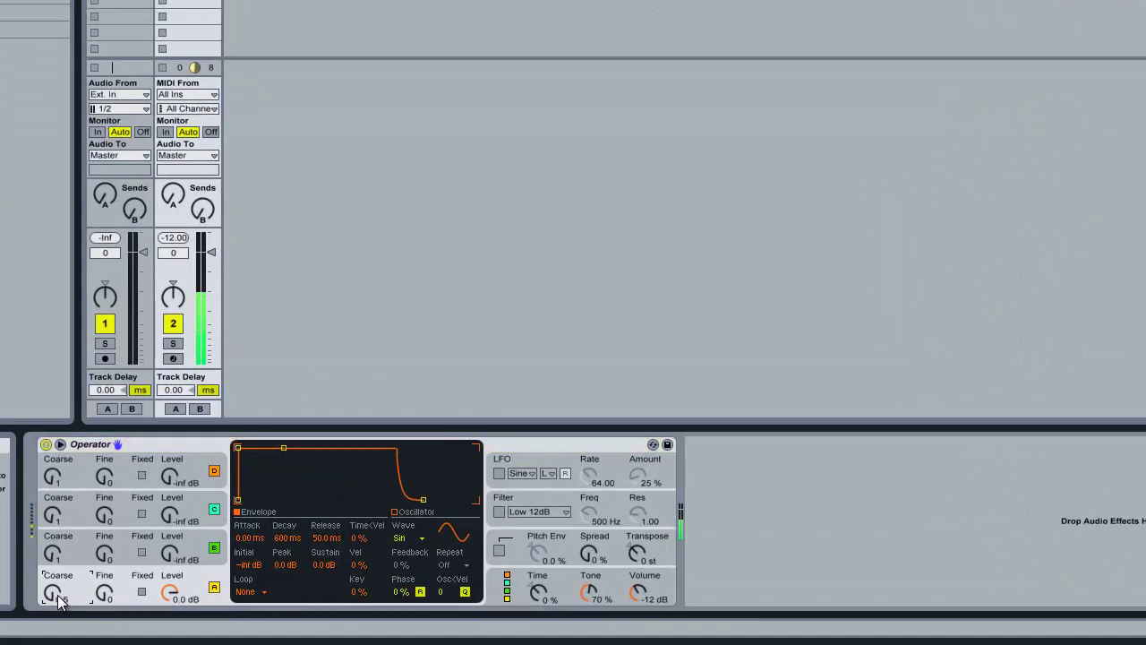
left_click(249, 592)
left_click(248, 579)
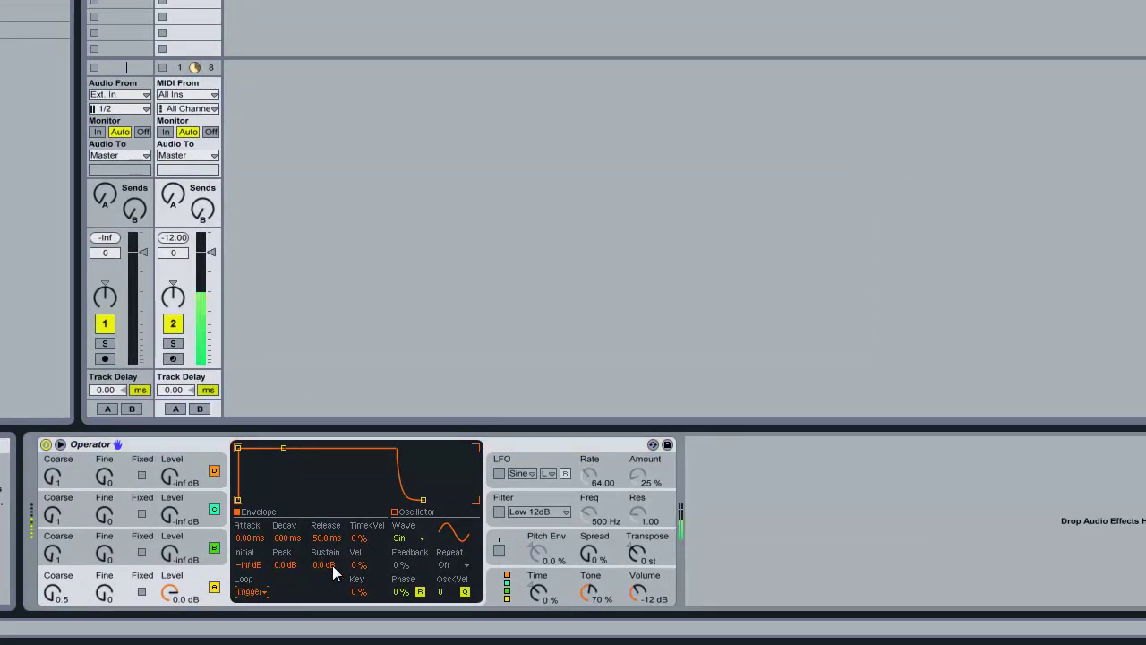
Shape oscillator A's envelope with sustain at -inf dB, initial level 0.0 dB, attack 187 ms and peak -3.7 dB
left_click_drag(325, 566, 323, 577)
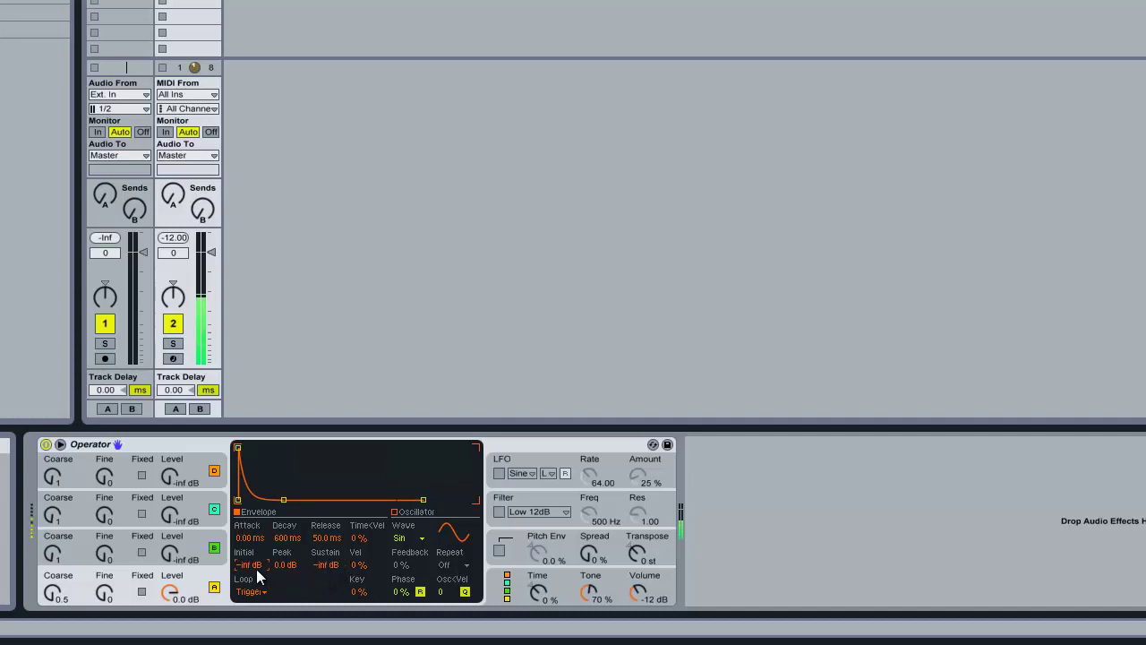
left_click_drag(256, 569, 294, 560)
left_click(294, 565)
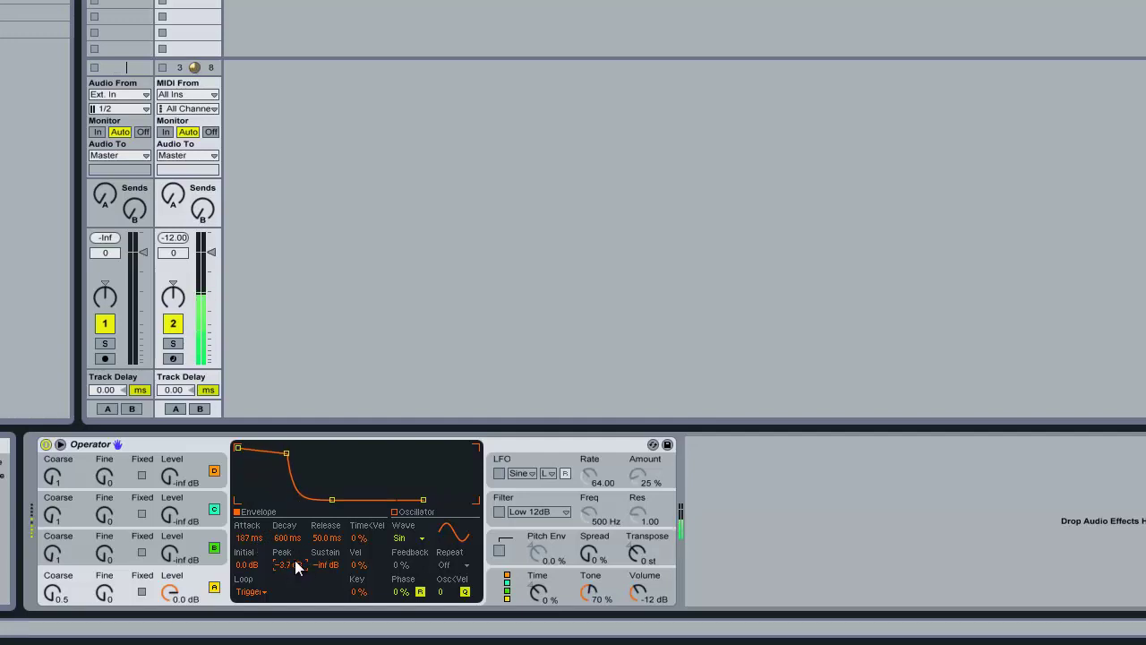
Enable Operator's pitch envelope at 100 % with initial +33 st, peak +12 st, sustain -7 st, attack 0.29 ms and decay 206 ms
left_click(499, 550)
left_click_drag(537, 553, 537, 550)
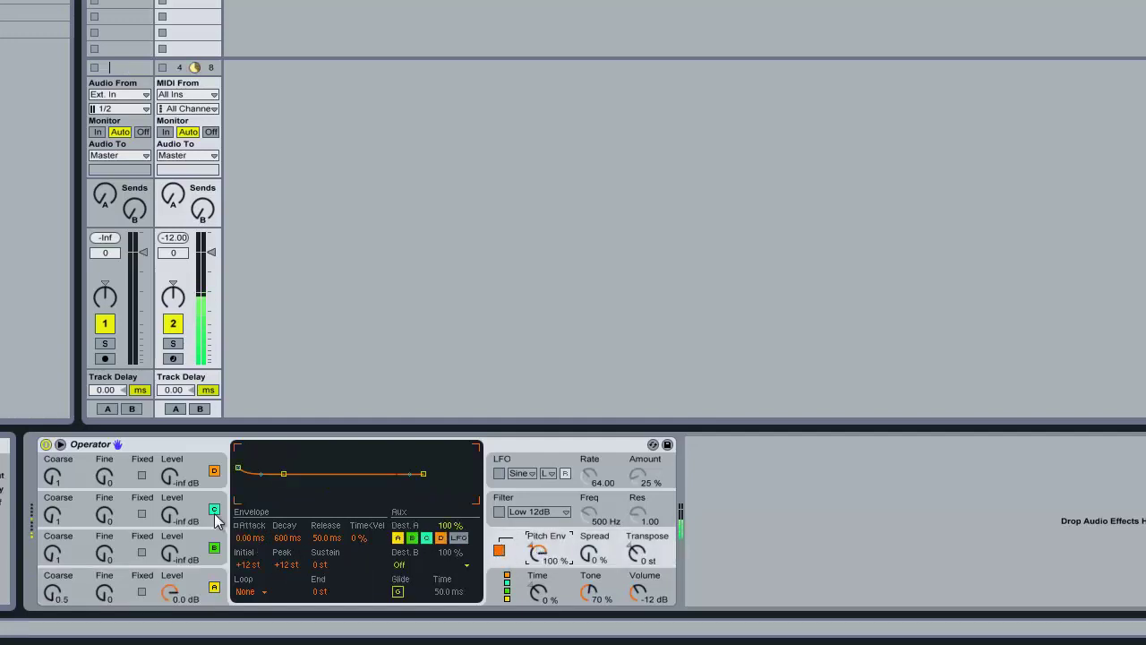
mouse_move(246, 563)
left_mouse_down()
mouse_move(245, 525)
mouse_move(249, 567)
left_mouse_up()
left_click_drag(281, 543, 280, 548)
left_click(325, 566)
left_click_drag(325, 565, 291, 543)
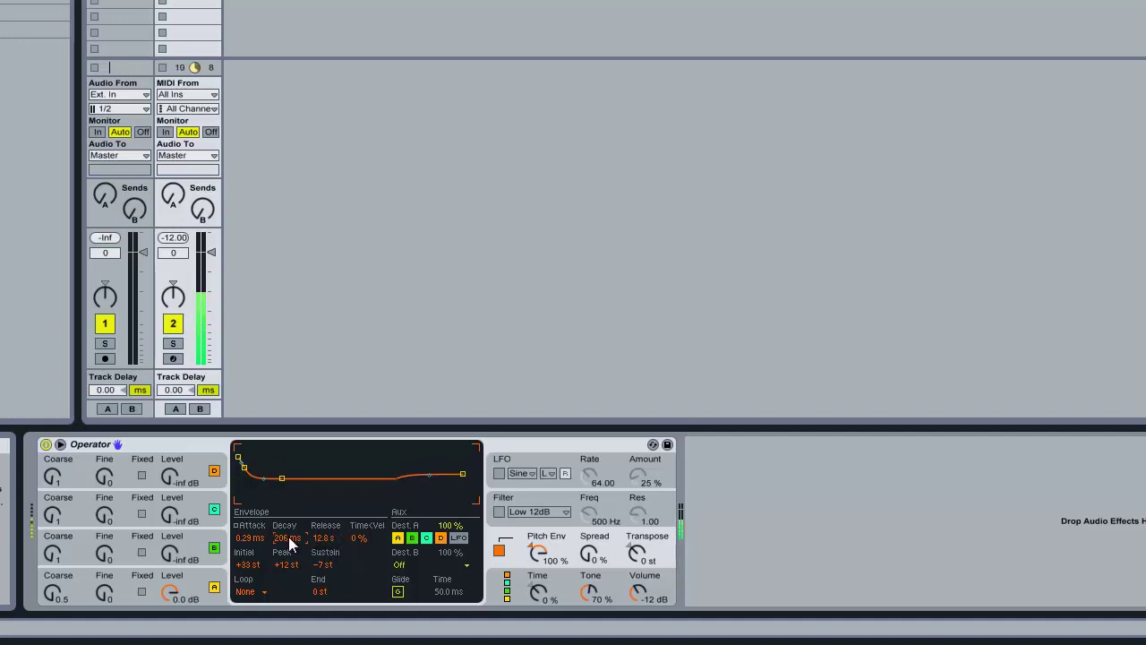
Copy oscillator A's settings to oscillator B
left_click(82, 575)
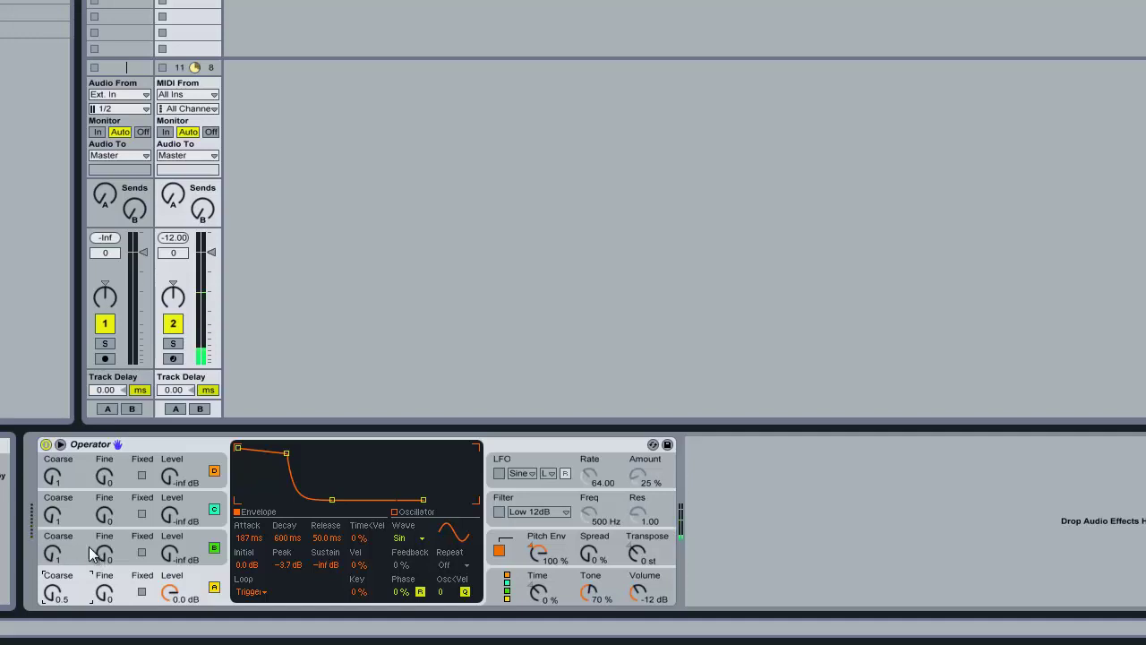
left_click(94, 553)
right_click(356, 462)
left_click(376, 485)
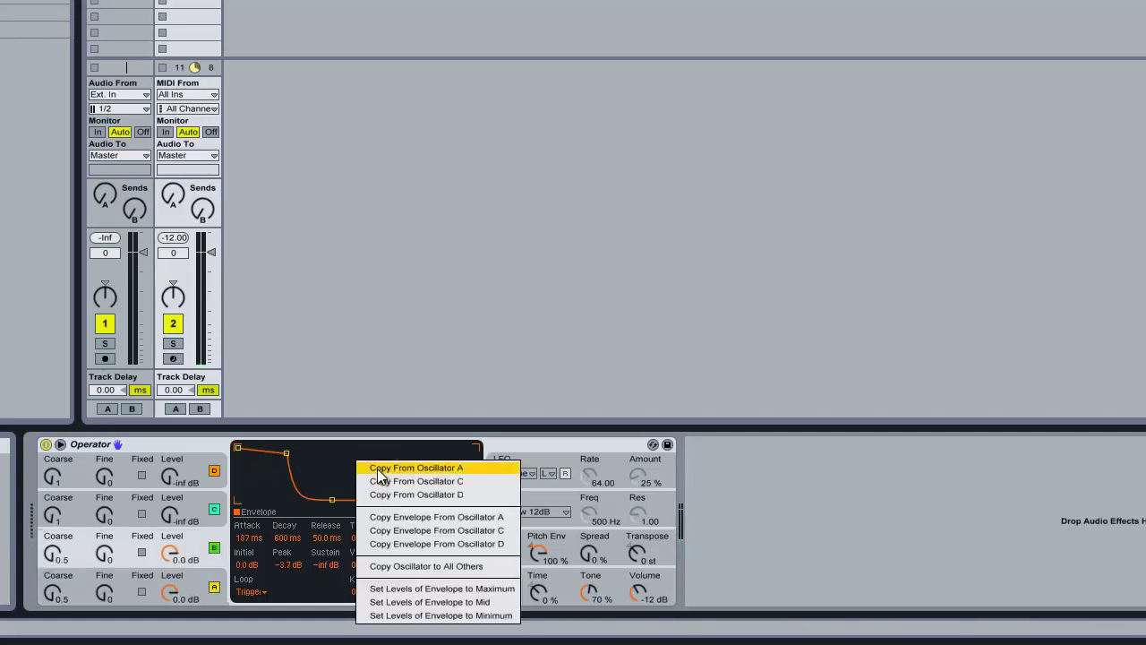
Set oscillator B's level to -27 dB and its envelope to an 11.8 ms attack and -12 dB peak
left_click_drag(167, 557, 166, 573)
left_click_drag(253, 538, 279, 563)
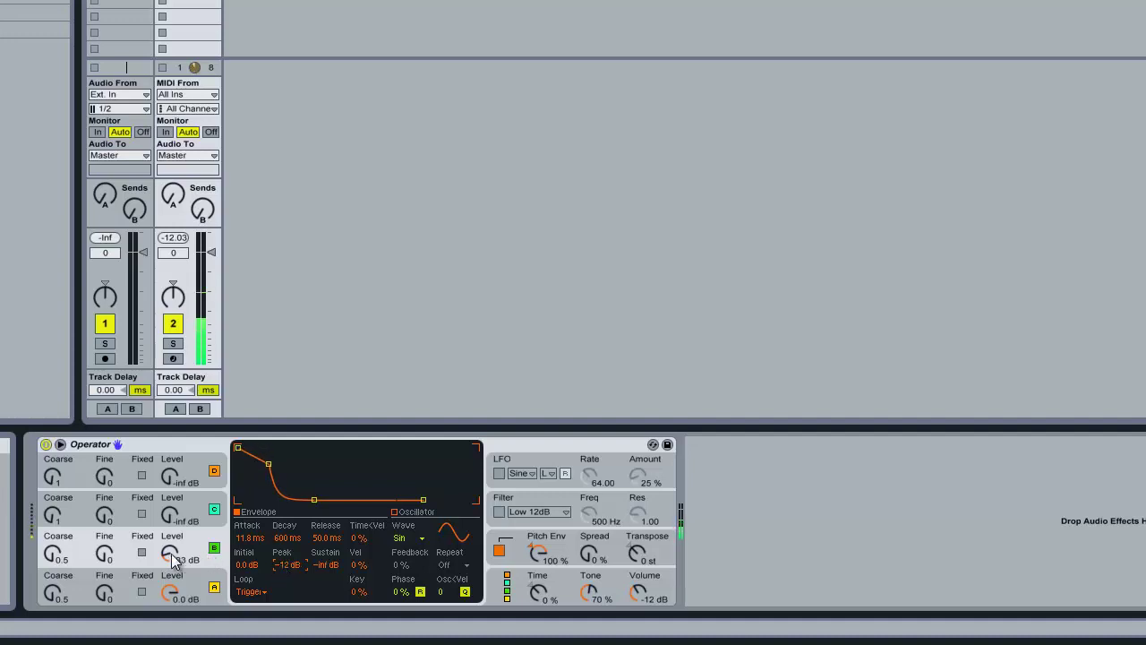
left_click_drag(172, 561, 174, 563)
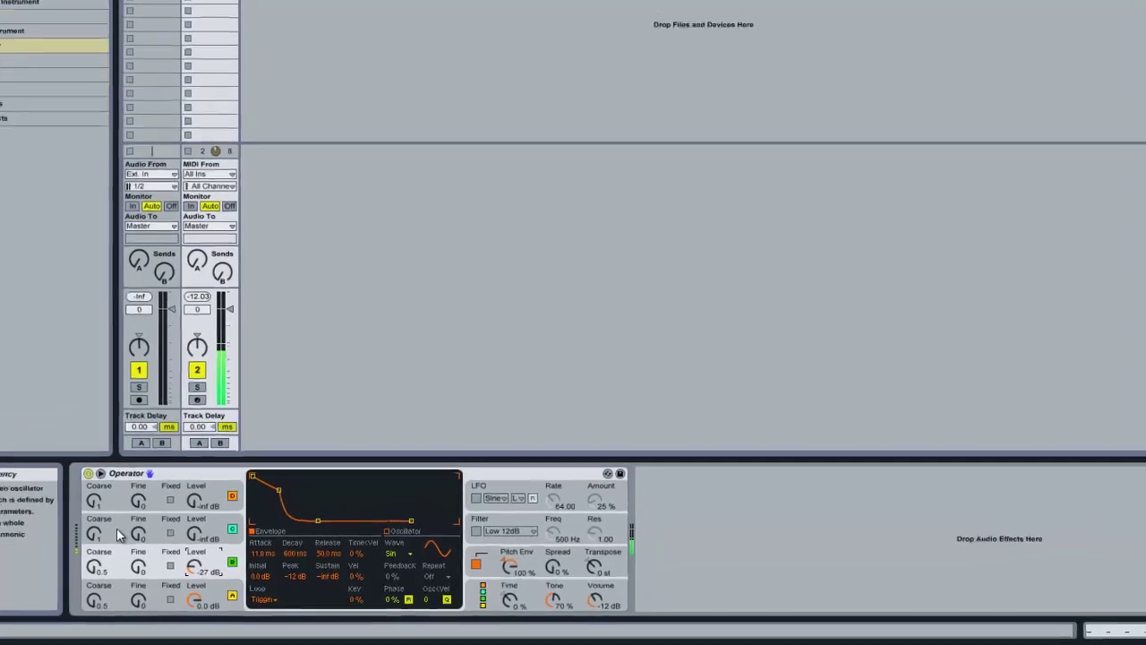
Copy oscillator B's settings to oscillator C, and oscillator C's settings to oscillator D
left_click(118, 532)
right_click(278, 496)
left_click(308, 545)
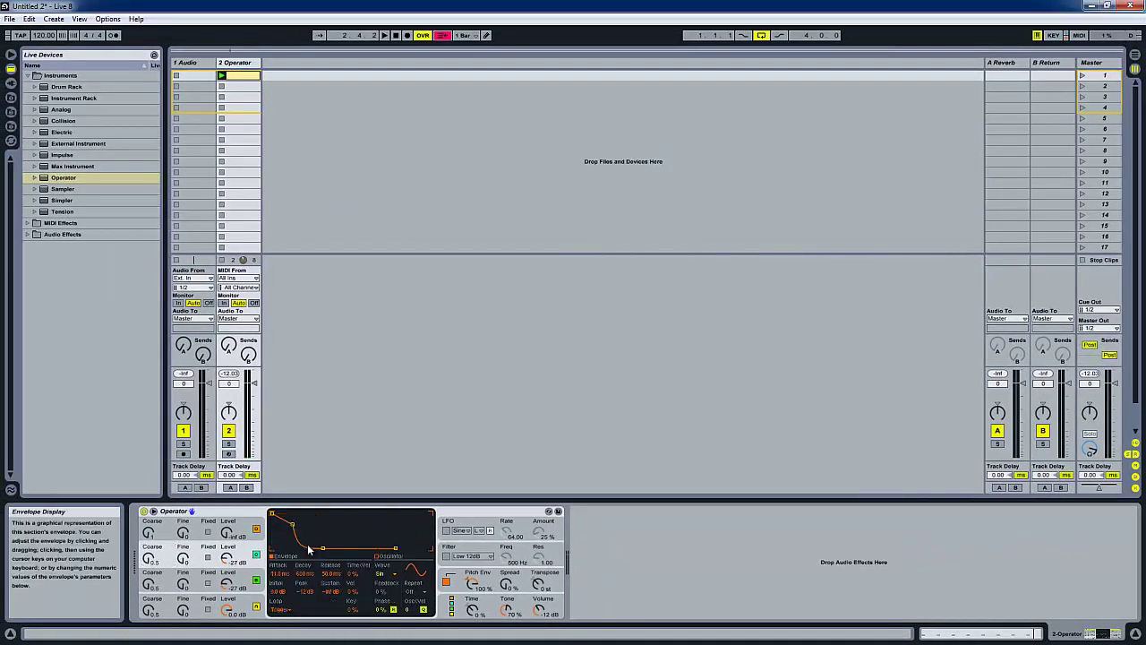
left_click(170, 534)
right_click(337, 528)
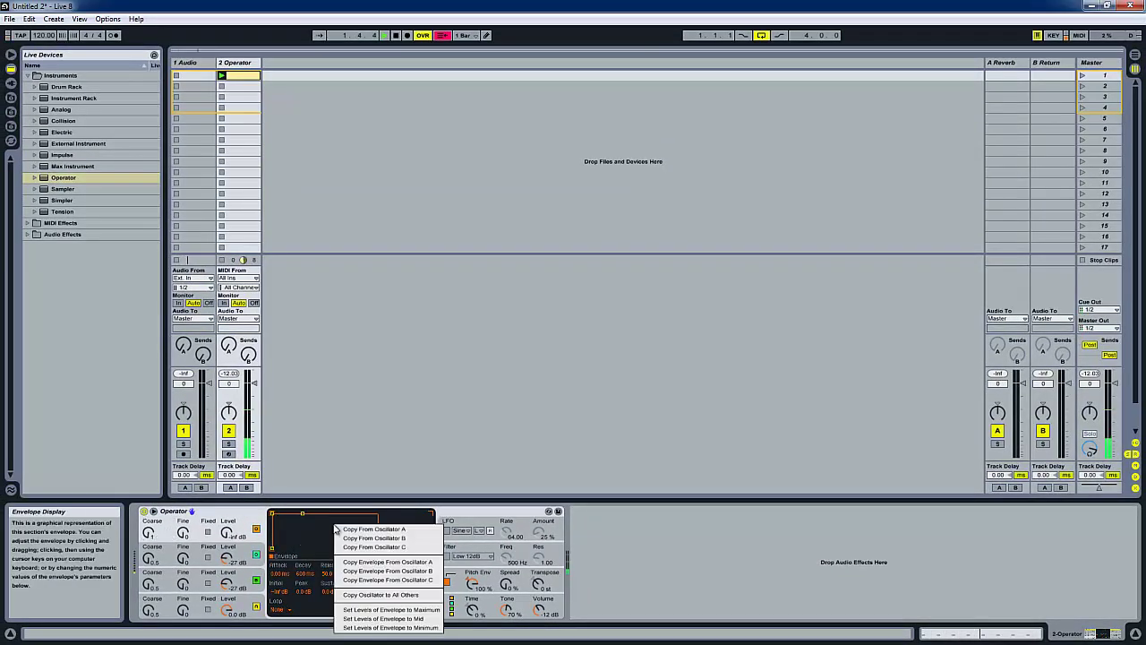
left_click(367, 546)
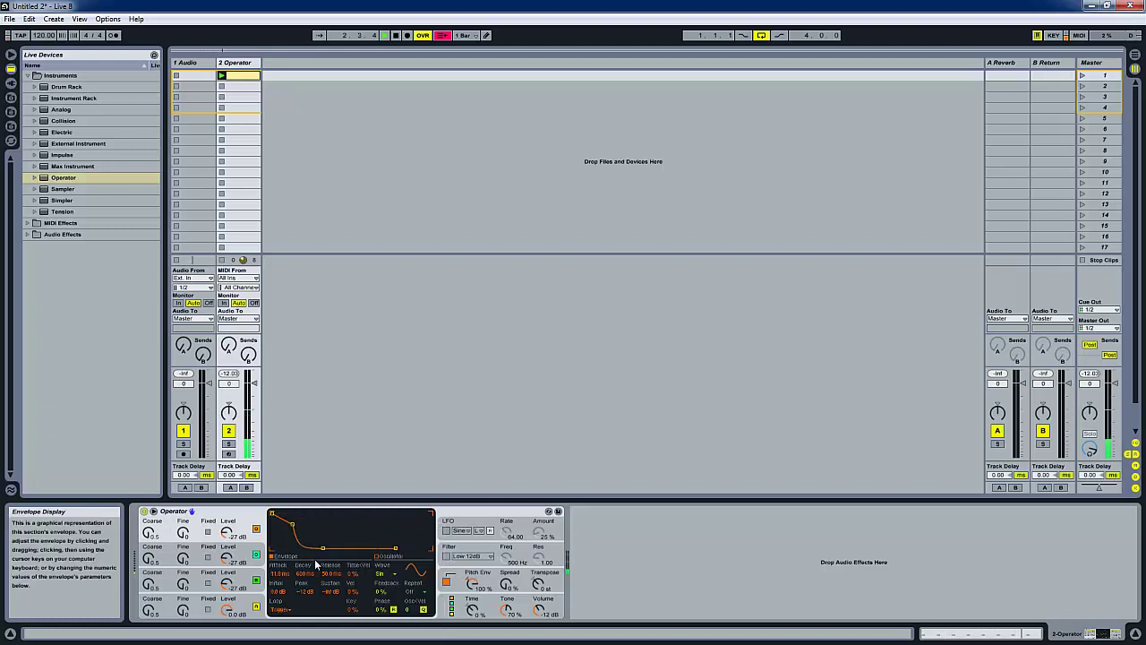
Change oscillator D's wave to the noise type NoW and set Operator's global Time to 3 %
left_click(385, 573)
left_click(389, 558)
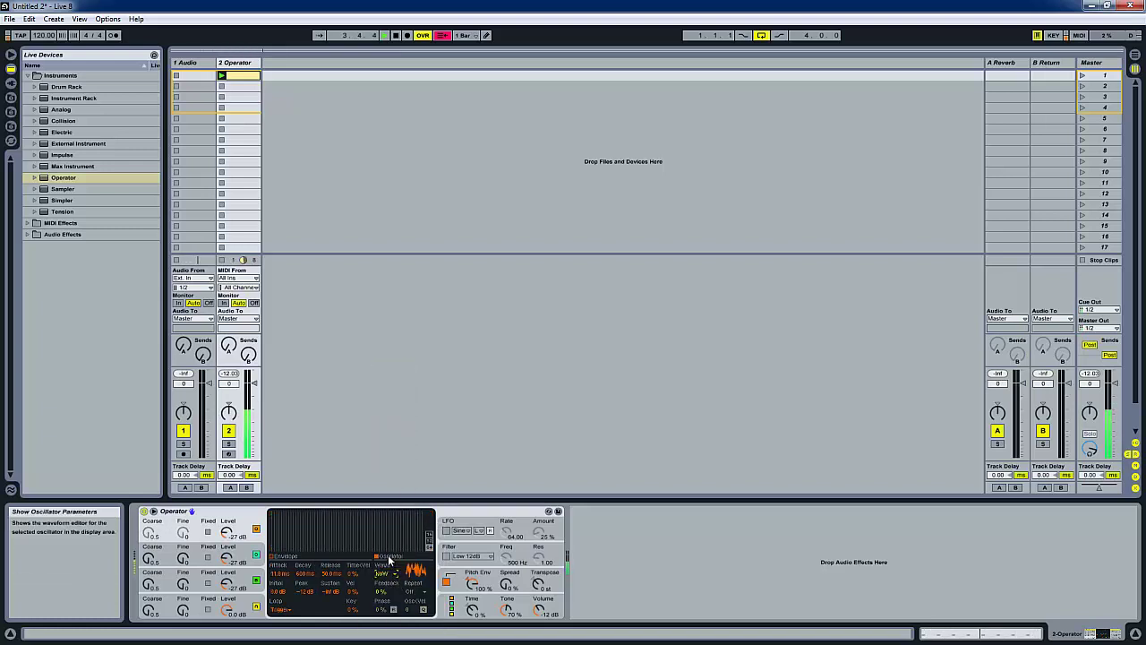
left_click(472, 611)
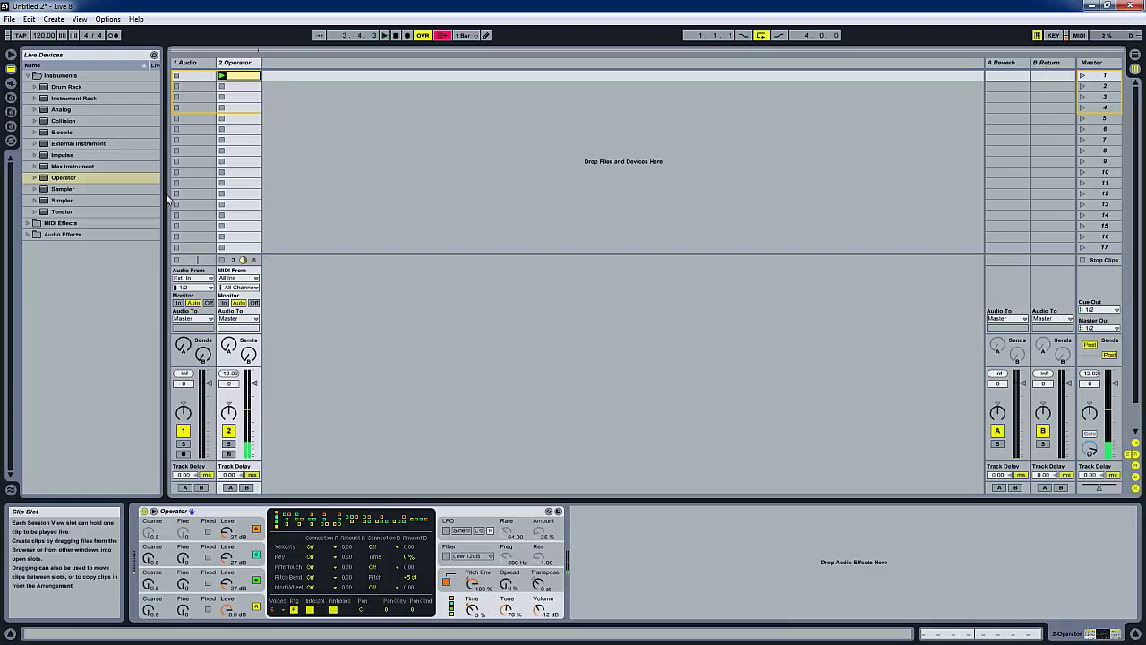
Add an EQ Eight after Operator and set band 1 to a low cut at 60.8 Hz with Q 1.28
left_click(28, 234)
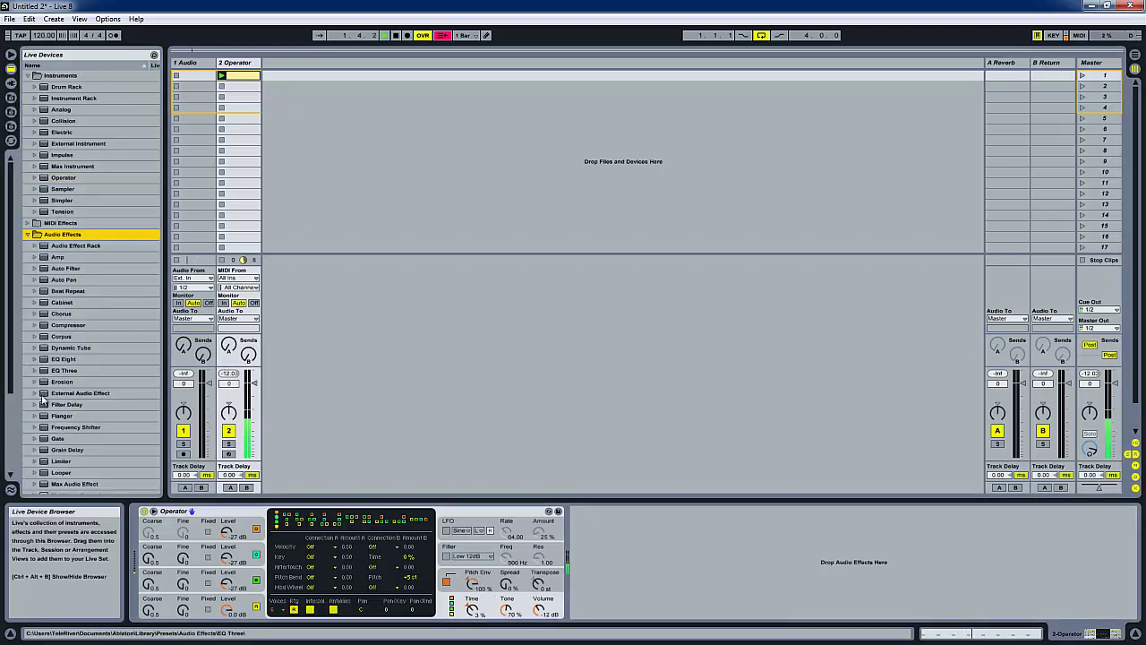
left_click_drag(57, 359, 630, 542)
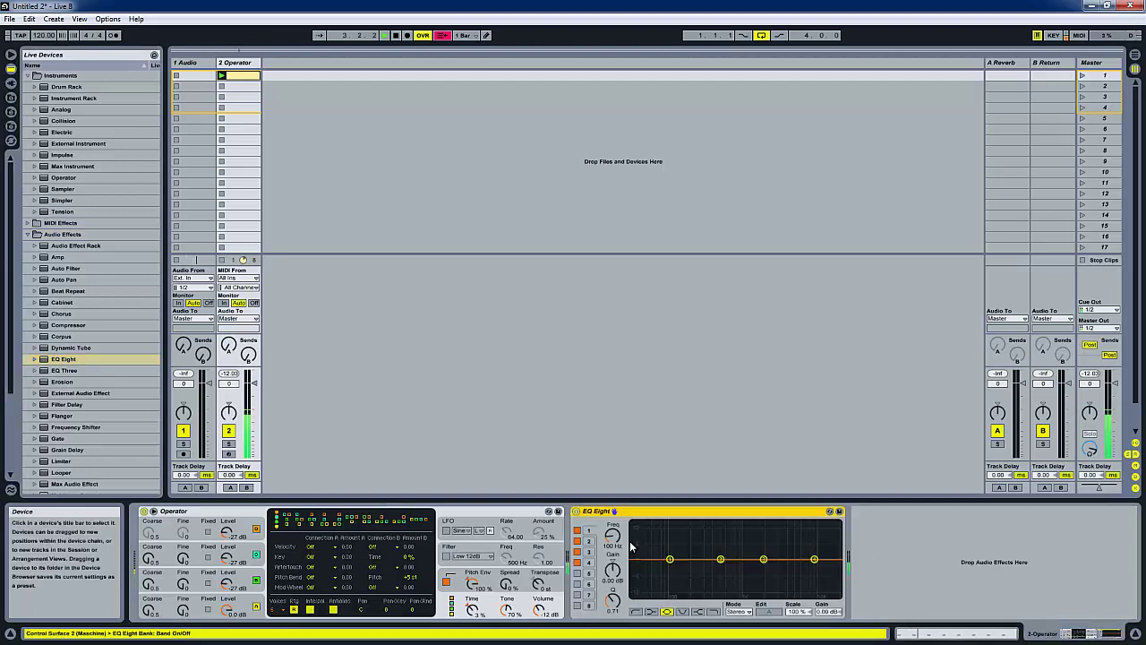
left_click(636, 611)
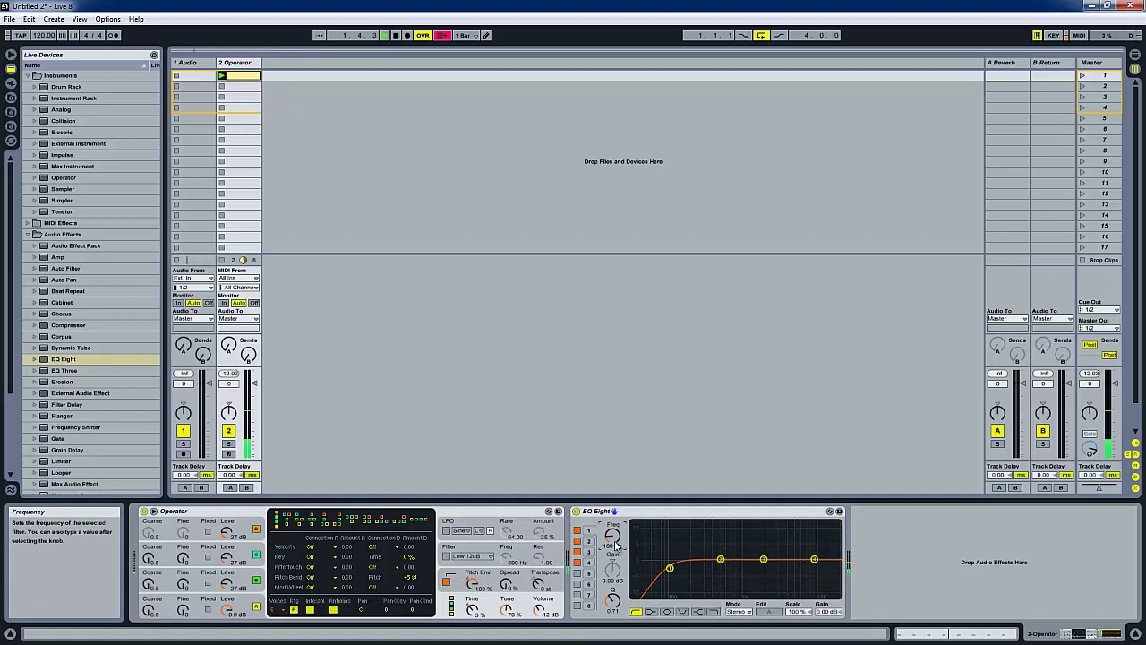
left_click_drag(615, 541, 616, 543)
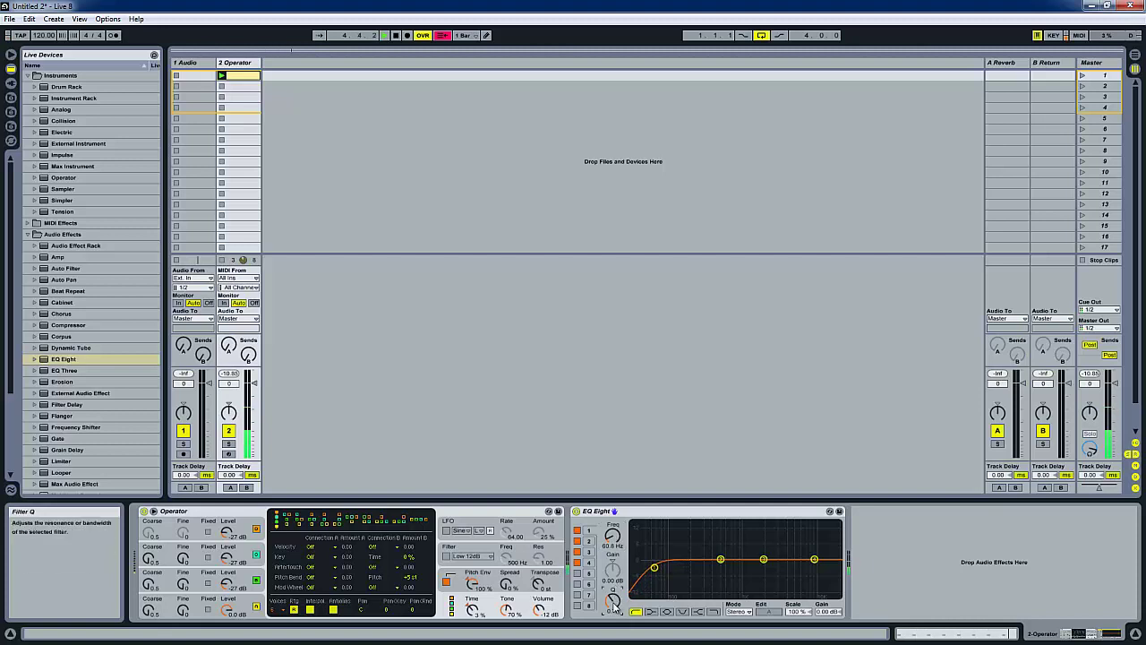
left_click_drag(614, 606, 614, 605)
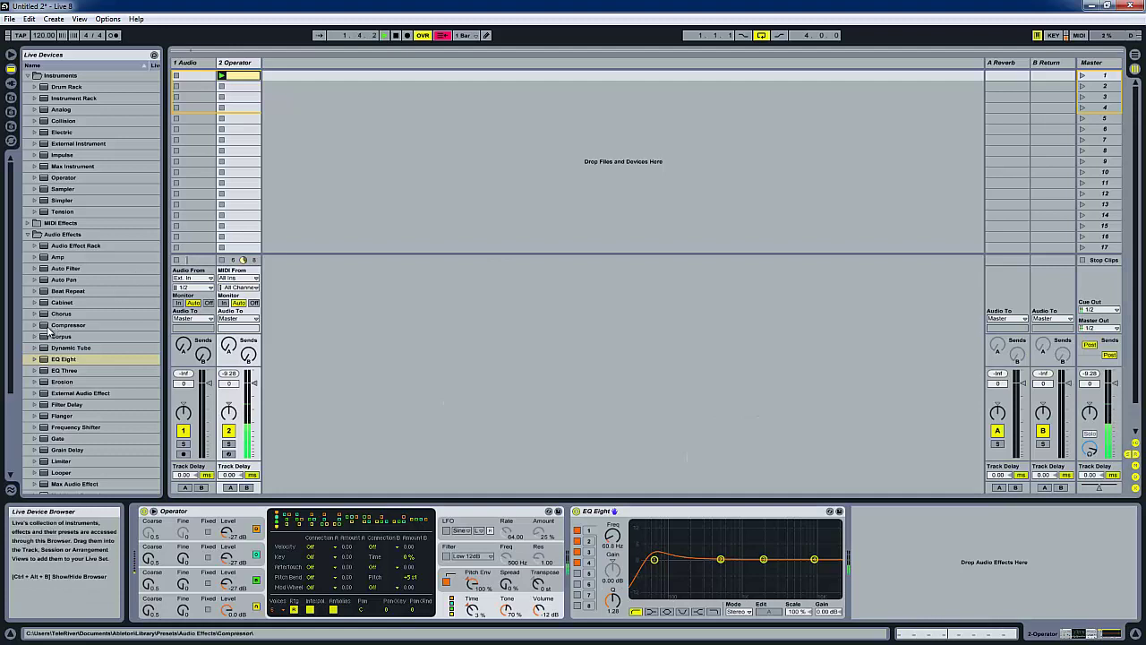
Add a Compressor to the track after the EQ Eight
left_click_drag(49, 325, 905, 535)
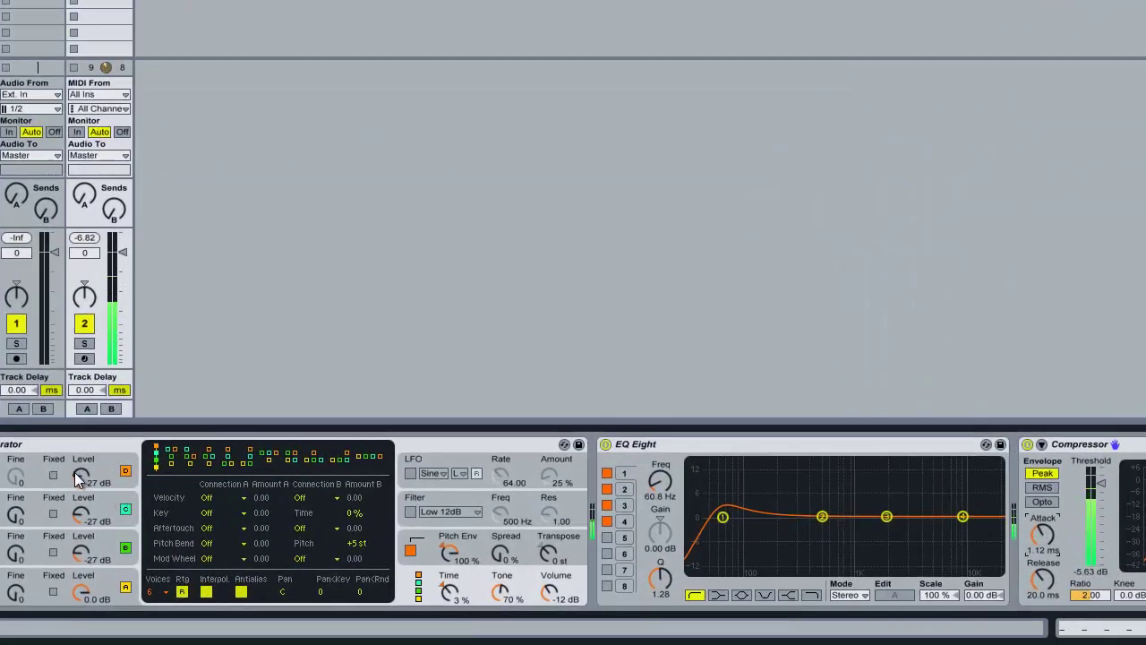
Tighten oscillator D with a 206 ms decay and 1.44 ms attack, and set its level to -24 dB
left_click(77, 479)
left_click(195, 539)
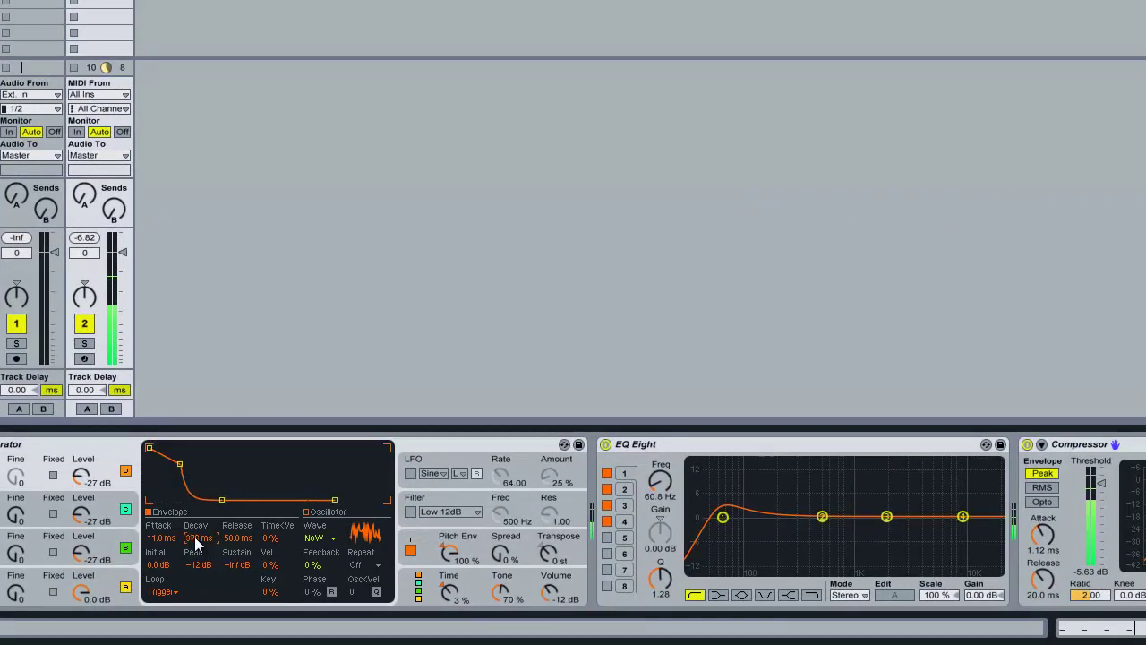
left_click_drag(172, 537, 172, 539)
left_click_drag(87, 478, 87, 476)
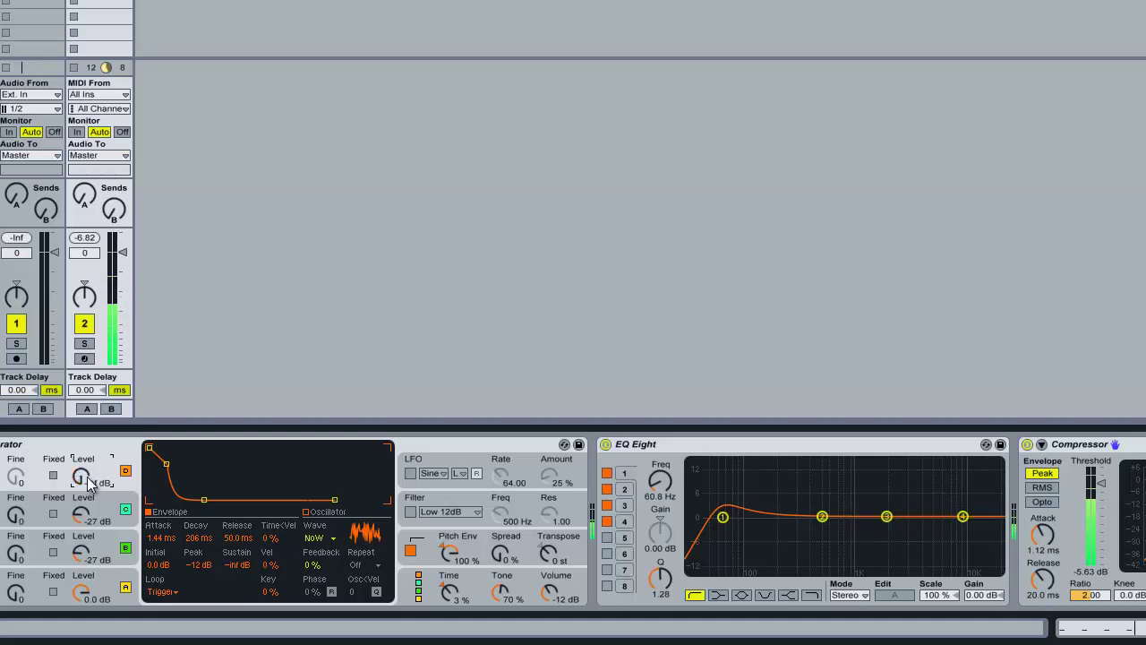
left_click_drag(88, 484, 87, 482)
Set oscillator C's level to -24 dB and its envelope attack to 7.31 ms
left_click(87, 517)
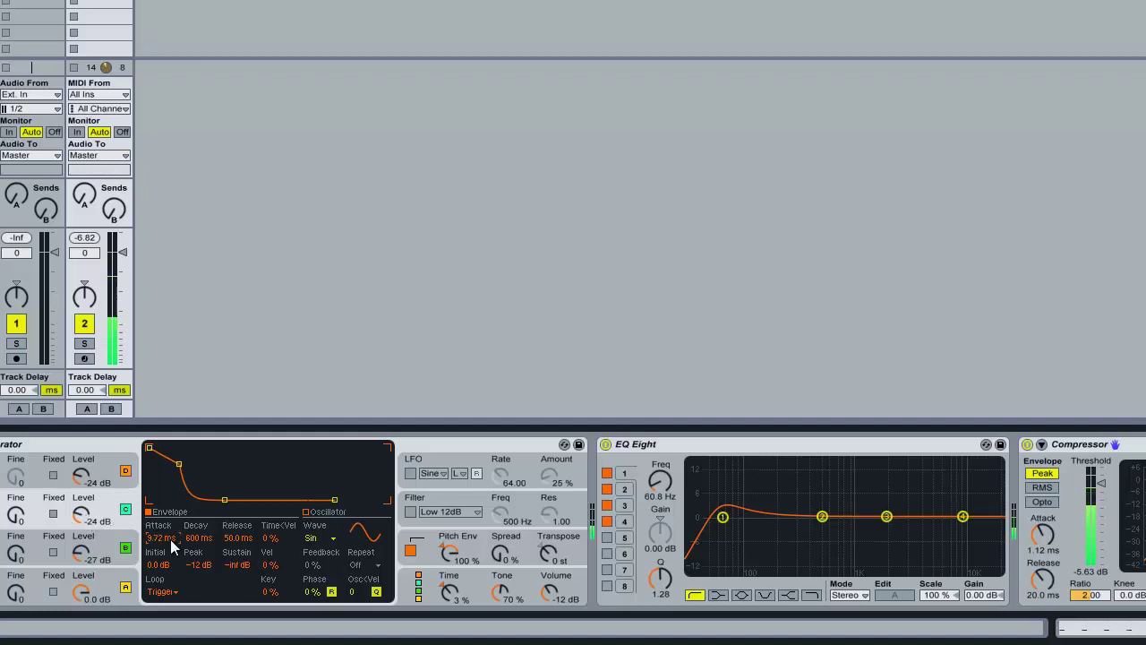
scroll(170, 539, "down", 3)
left_click_drag(171, 538, 175, 517)
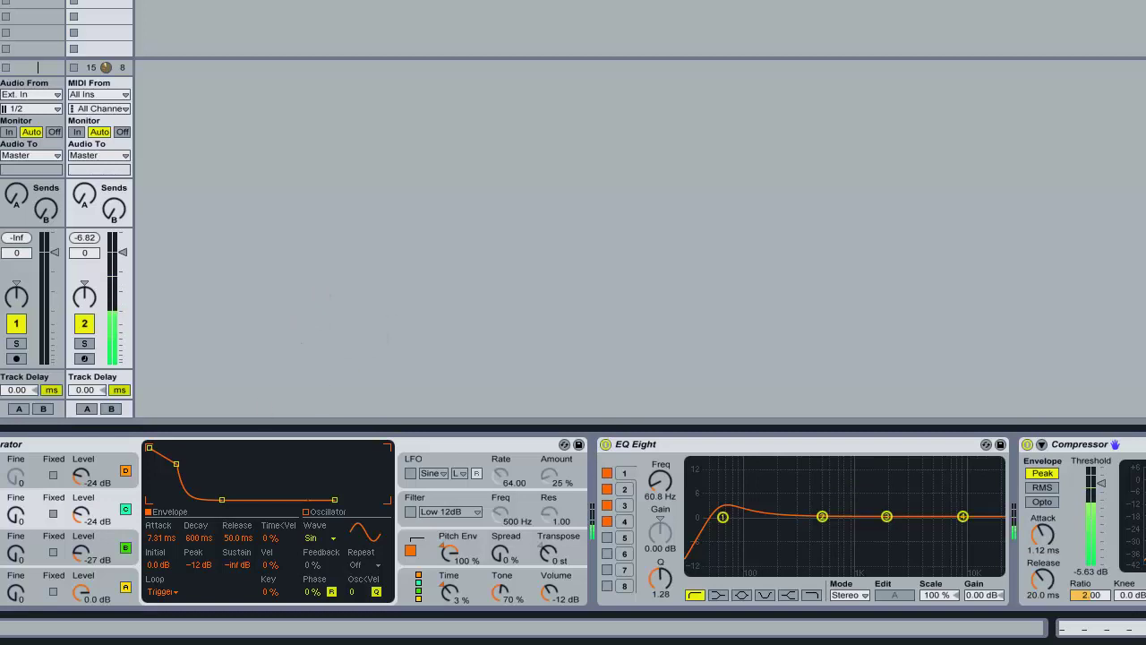
Shorten oscillator A's envelope attack to 72.0 ms
left_click(3, 595)
left_click_drag(149, 538, 151, 544)
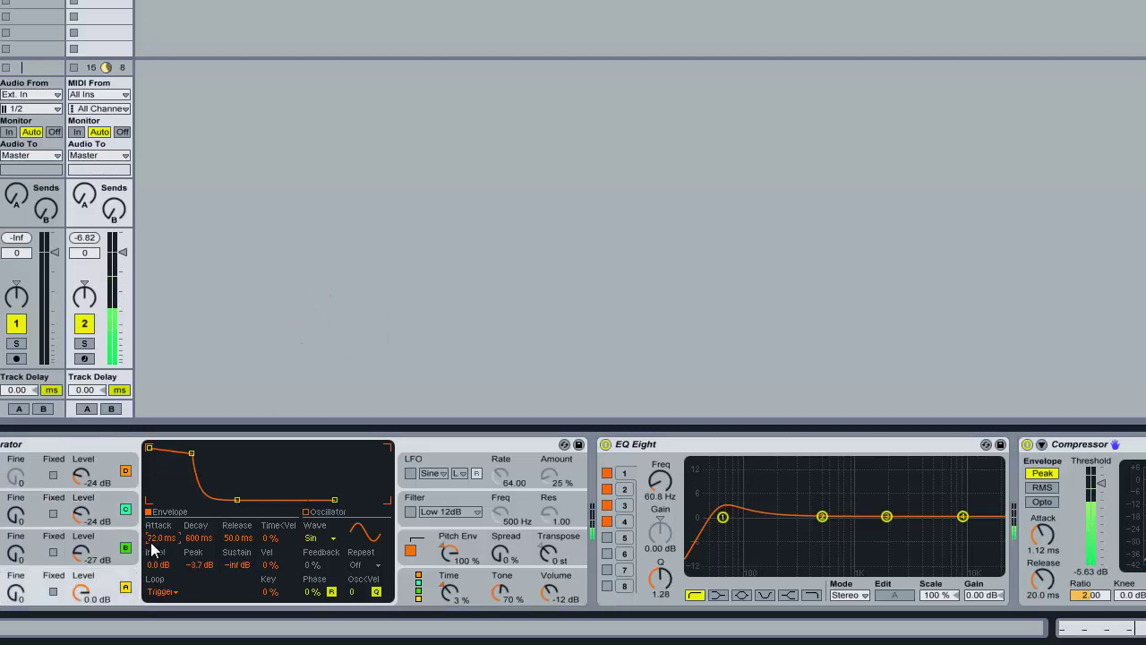
Lengthen oscillator A's envelope attack to 154 ms
scroll(152, 548, "up", 4)
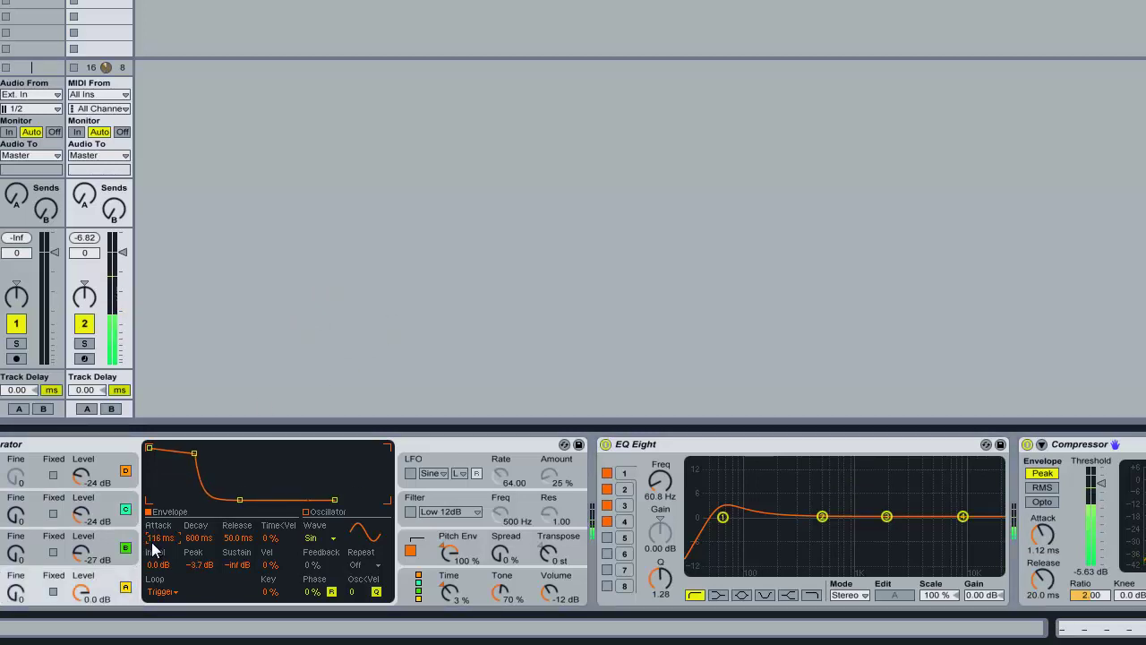
scroll(152, 548, "up", 4)
Duplicate the 2 Operator track and delete all the notes from the copied clip
left_click(223, 246)
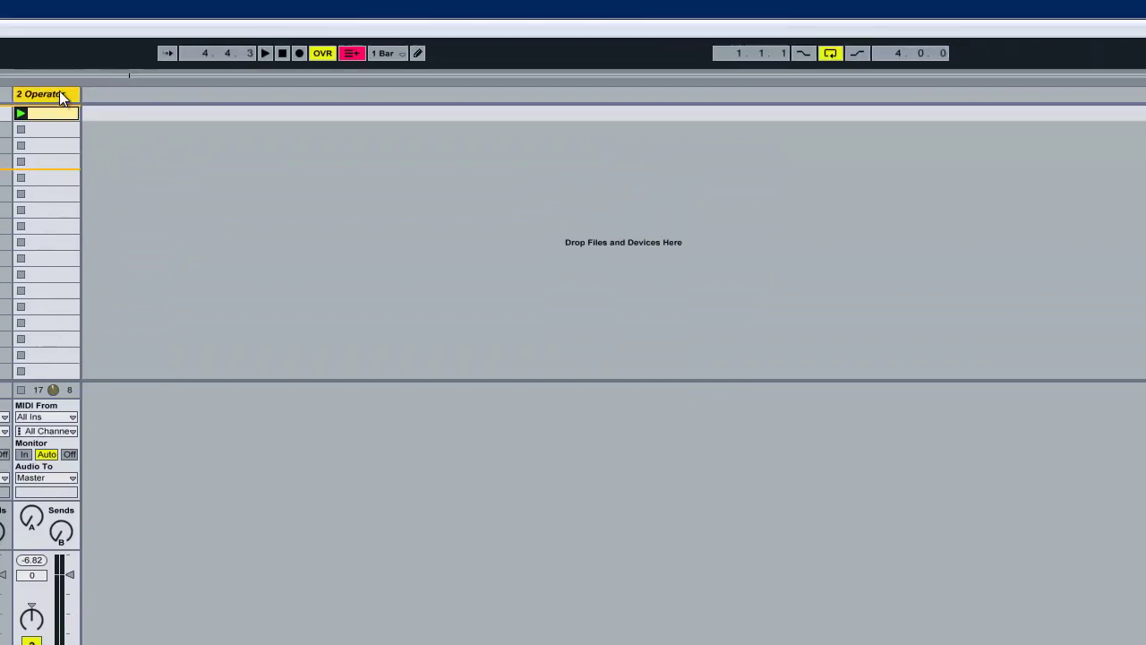
key("ctrl+d")
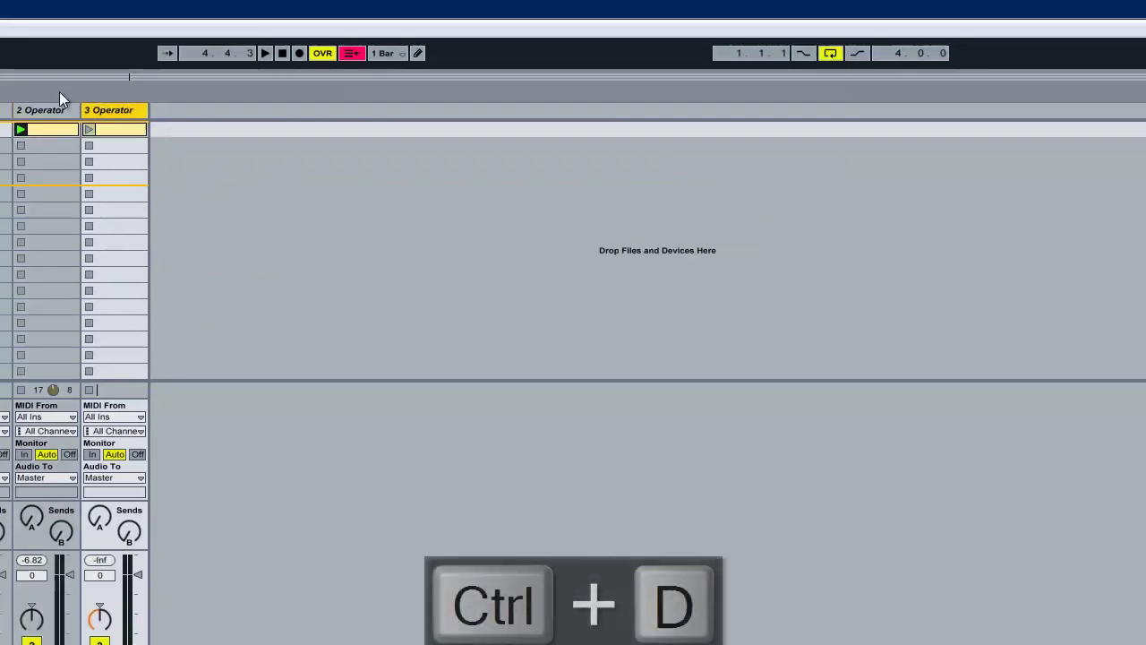
double_click(120, 132)
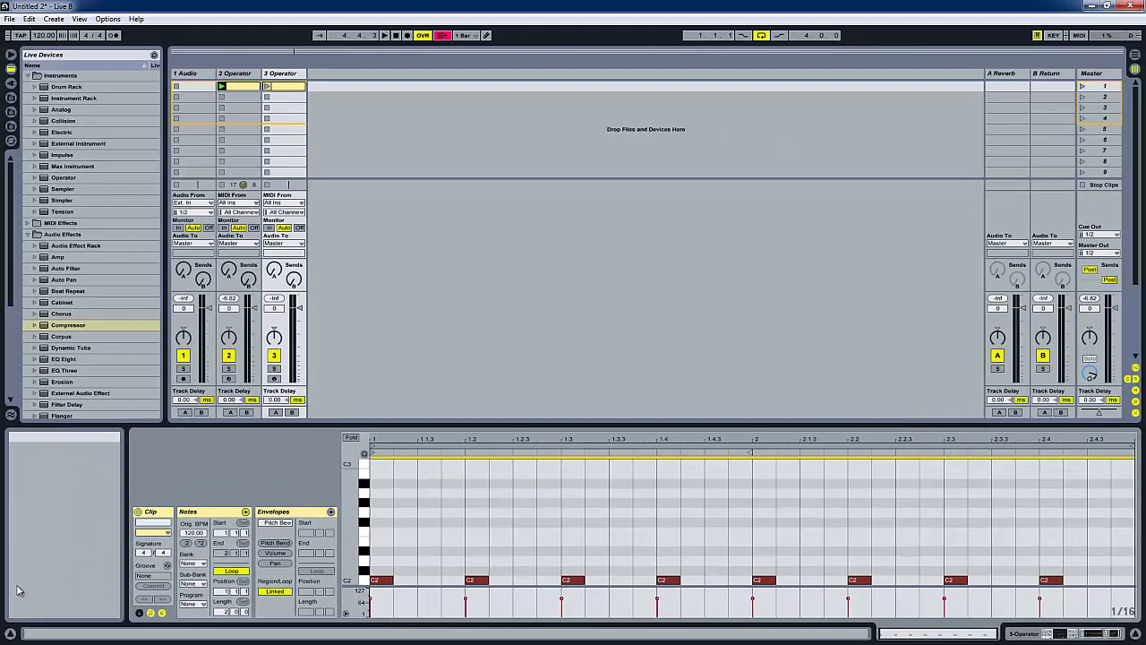
key("Delete")
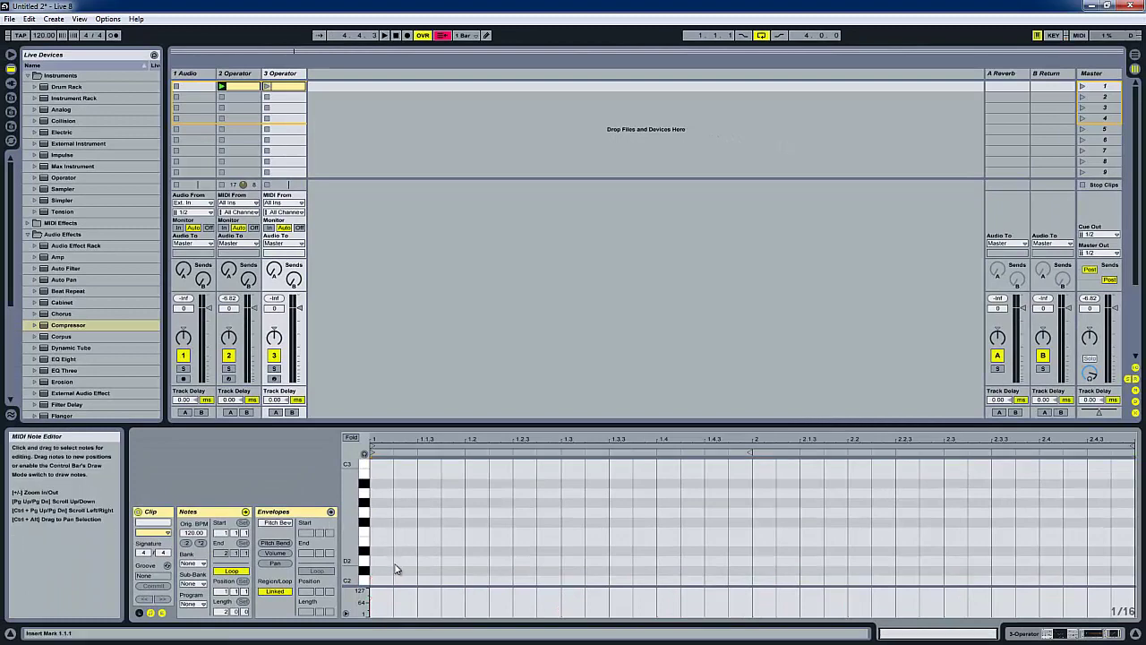
Set the copied clip's note editor to a fixed 1/16 triplet grid
key("ctrl+3")
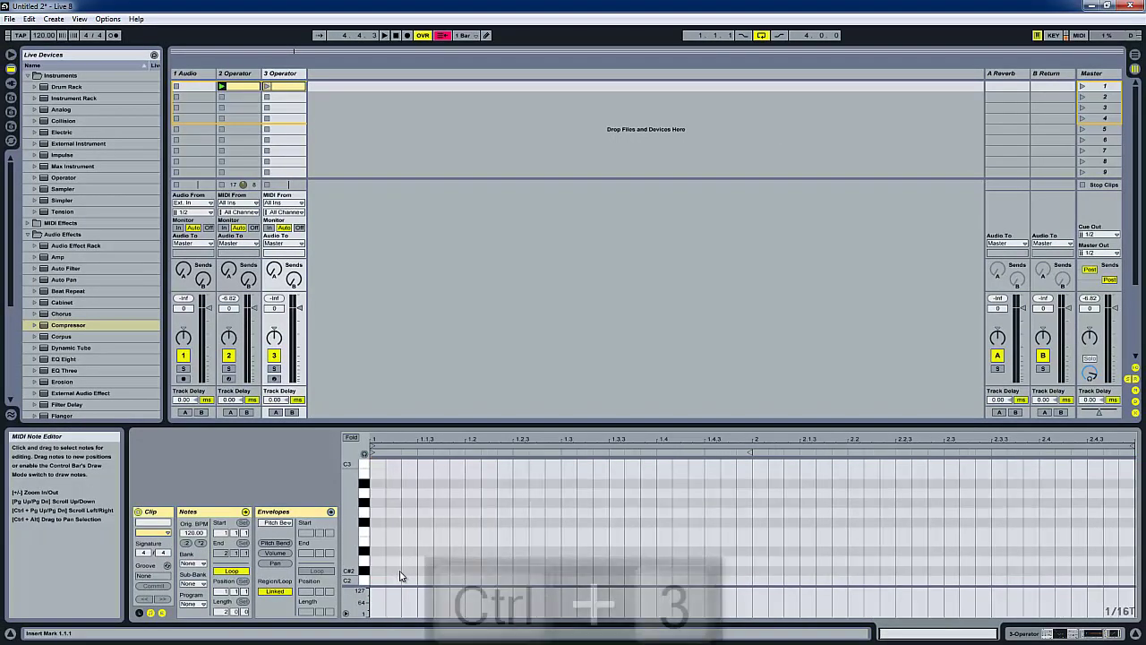
right_click(504, 517)
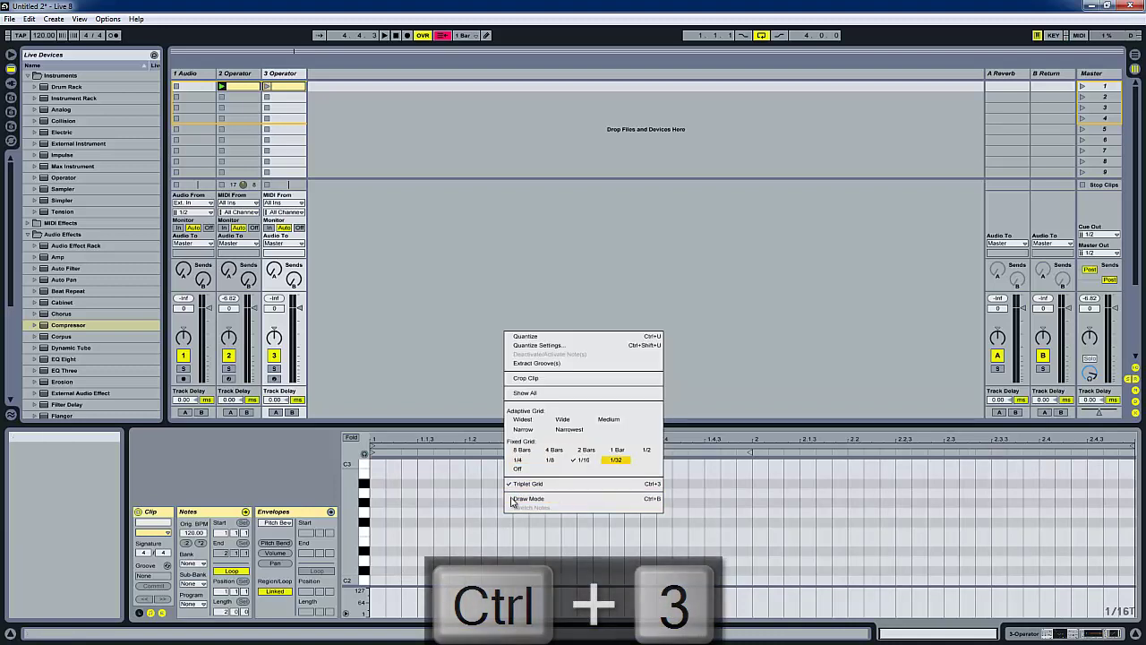
left_click(555, 490)
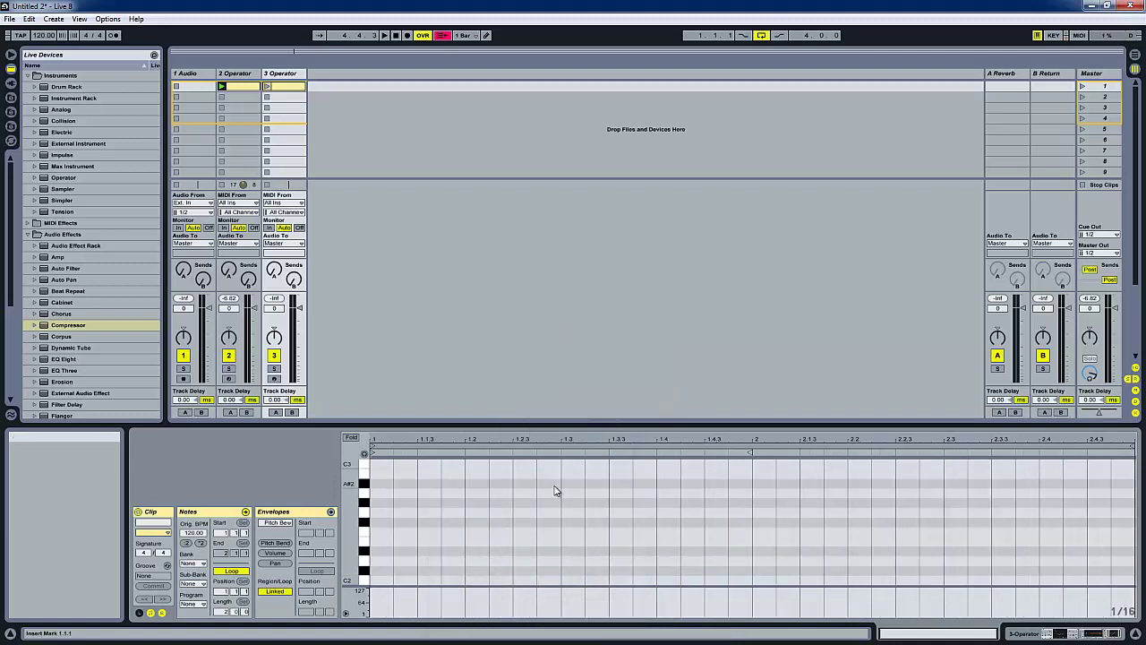
right_click(490, 502)
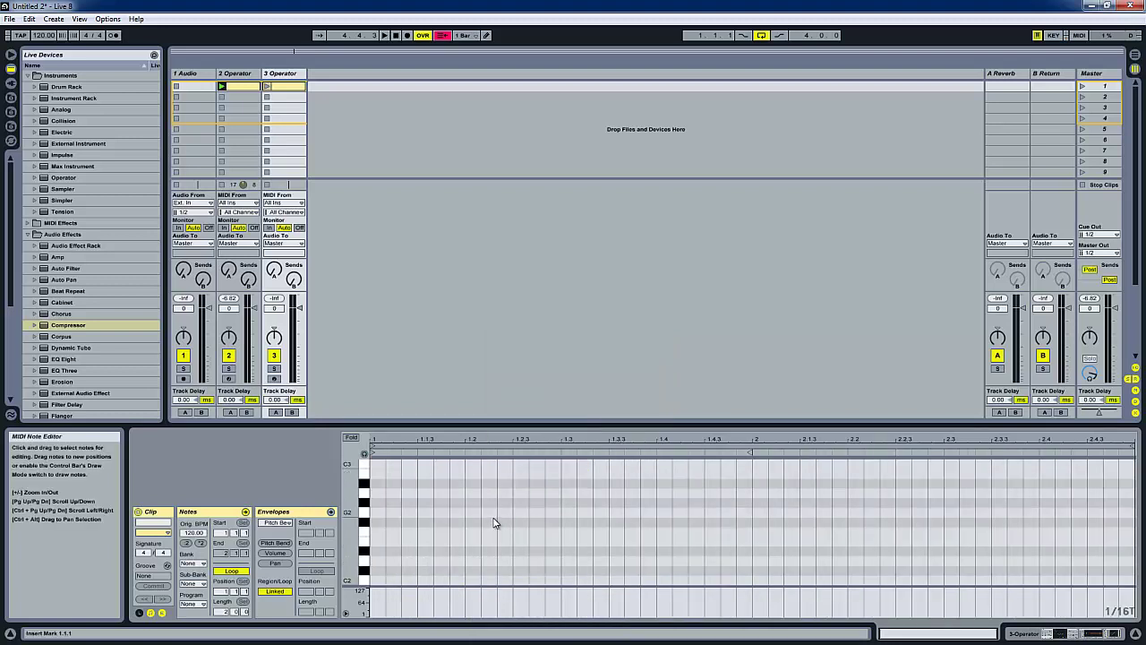
right_click(494, 523)
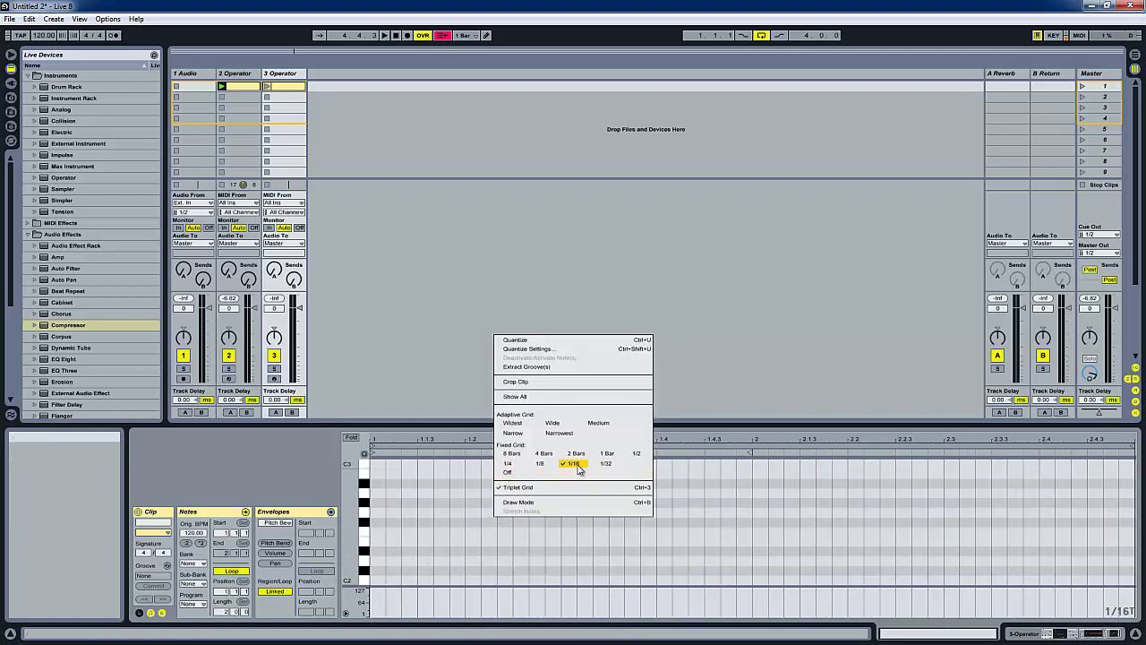
left_click(436, 504)
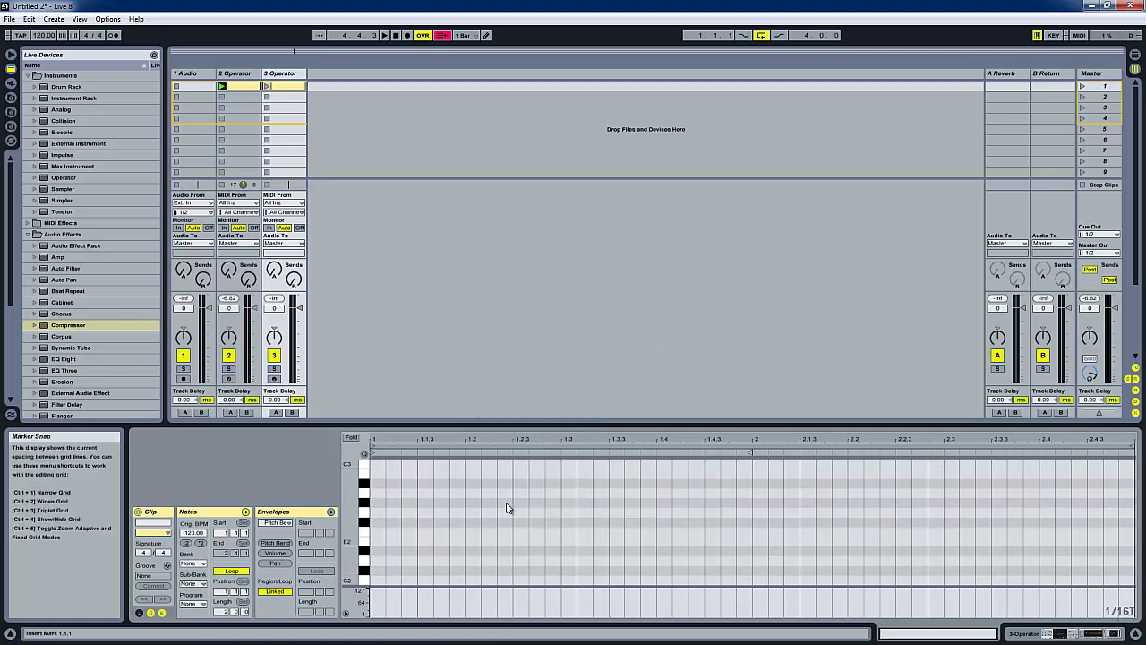
Turn on note preview in the MIDI editor and audition the C3 key
left_click(362, 472)
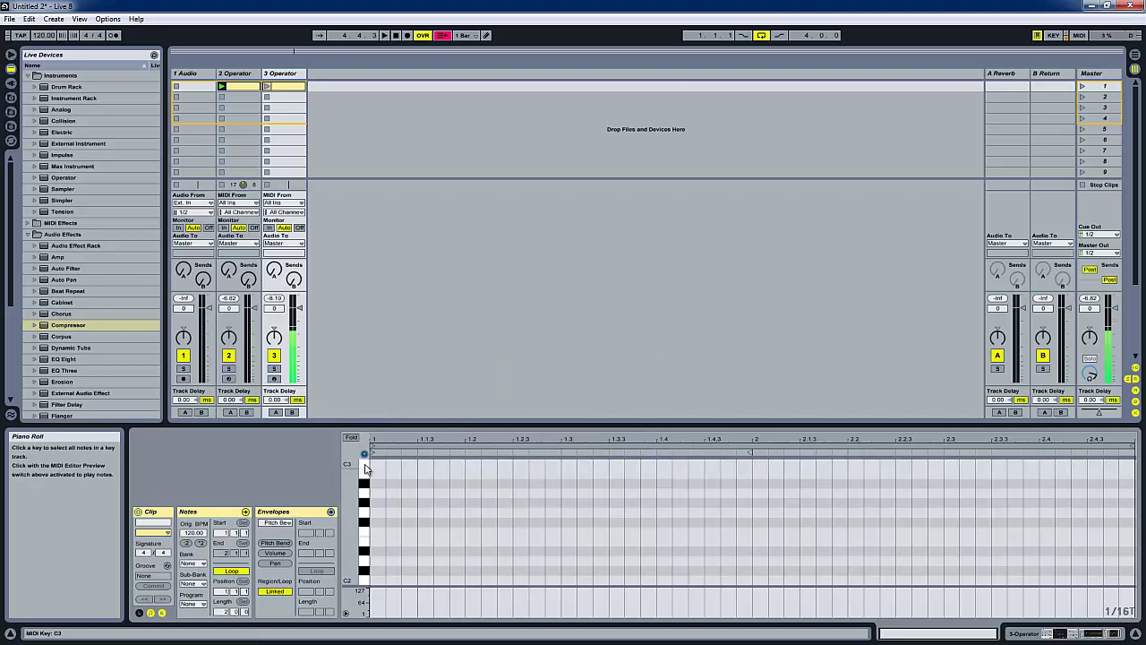
left_click_drag(348, 477, 348, 480)
left_click(362, 487)
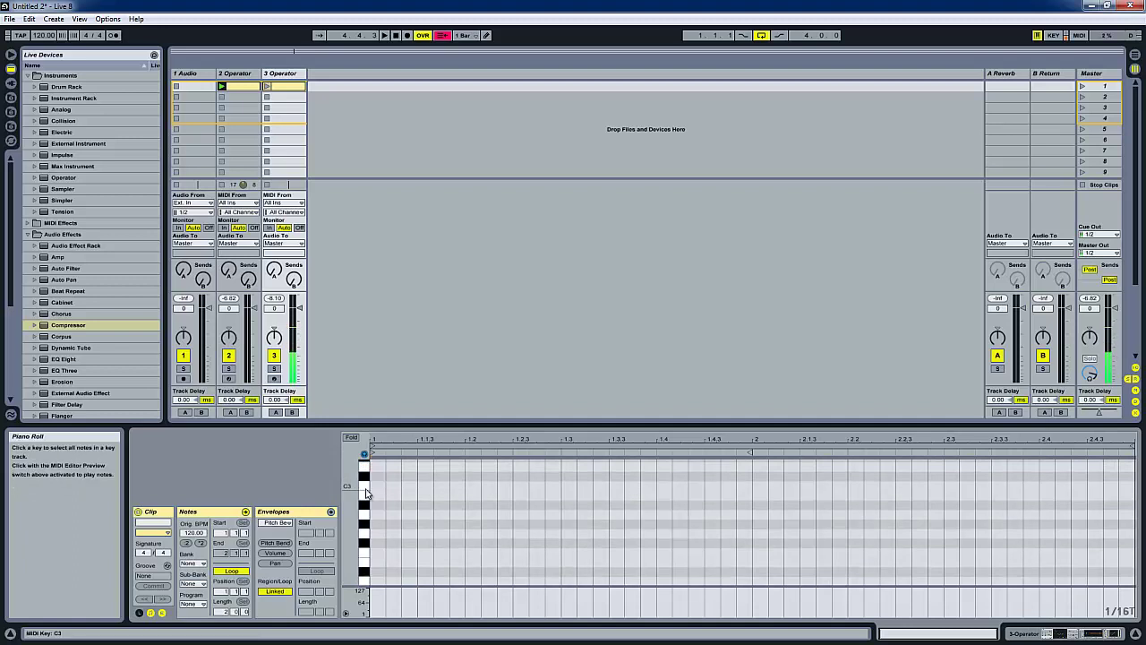
Add three short triplet notes in the first beat: C3 at 1.1.2, D3 at 1.1.3 and C#4 at 1.1.4
double_click(410, 488)
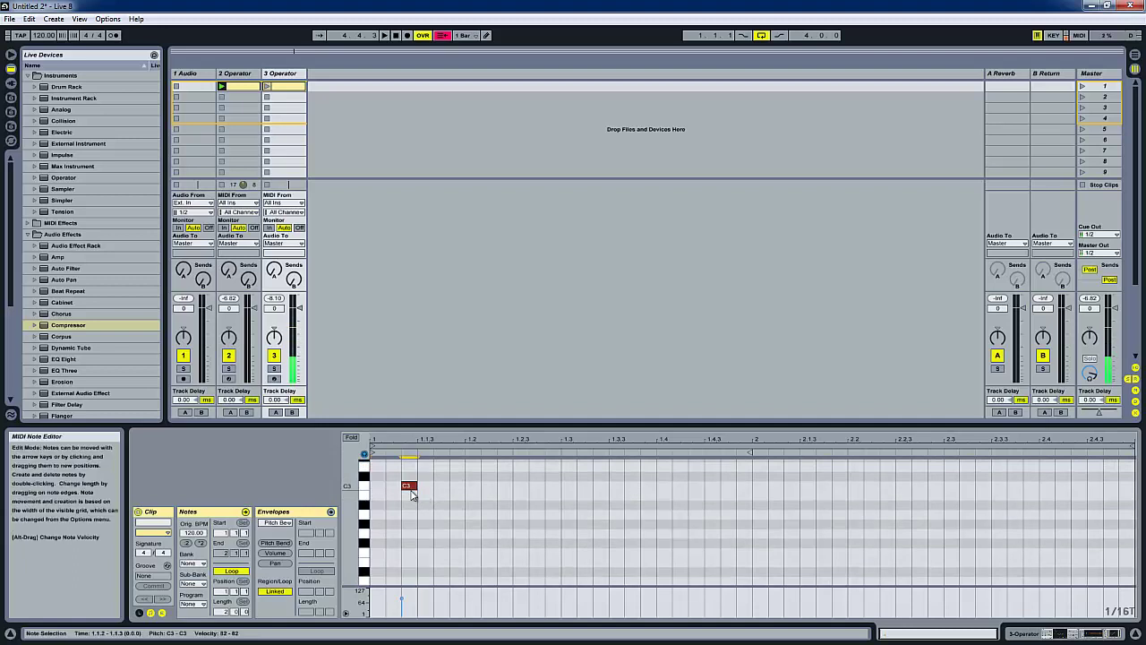
double_click(427, 468)
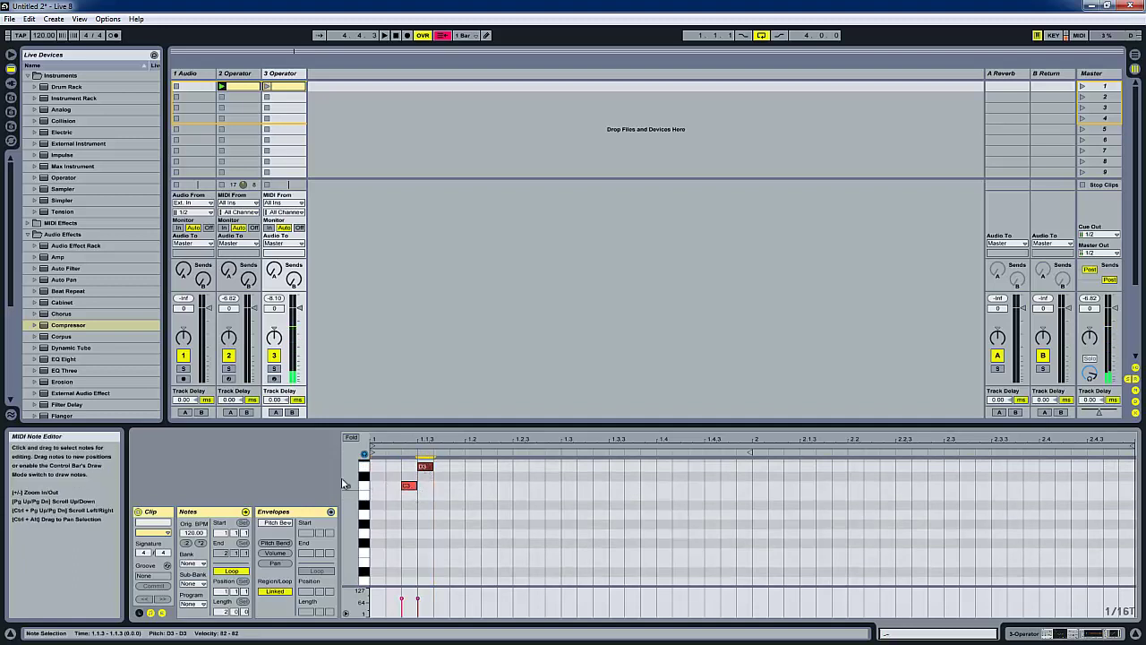
left_click_drag(347, 481, 349, 480)
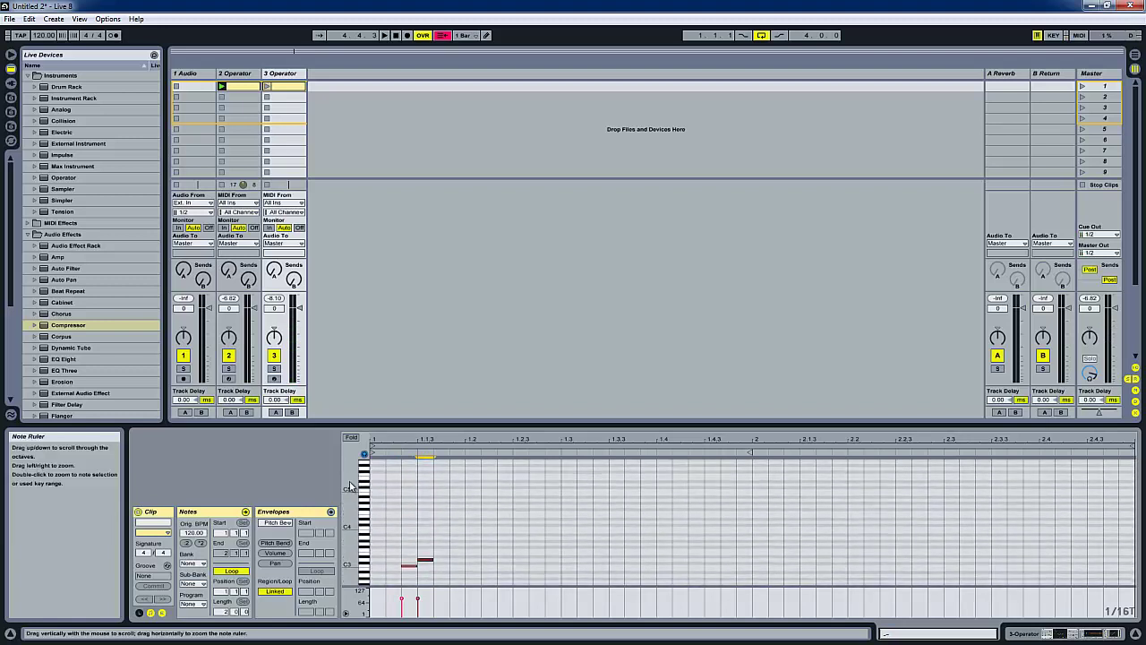
double_click(457, 518)
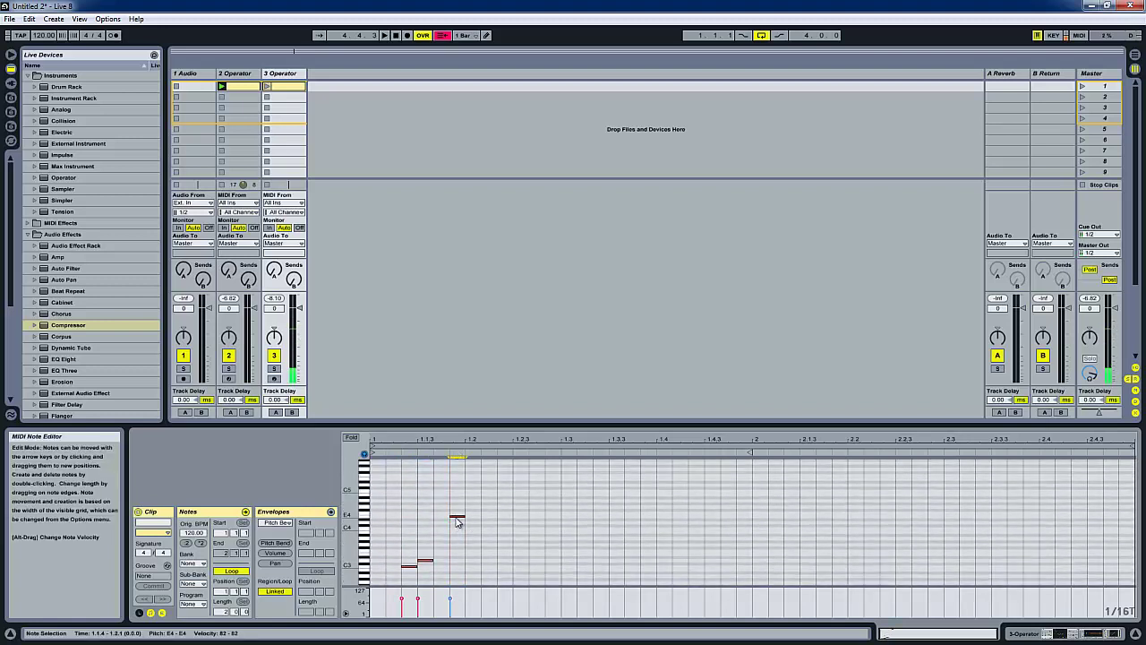
mouse_move(456, 519)
left_mouse_down()
mouse_move(460, 560)
mouse_move(458, 533)
left_mouse_up()
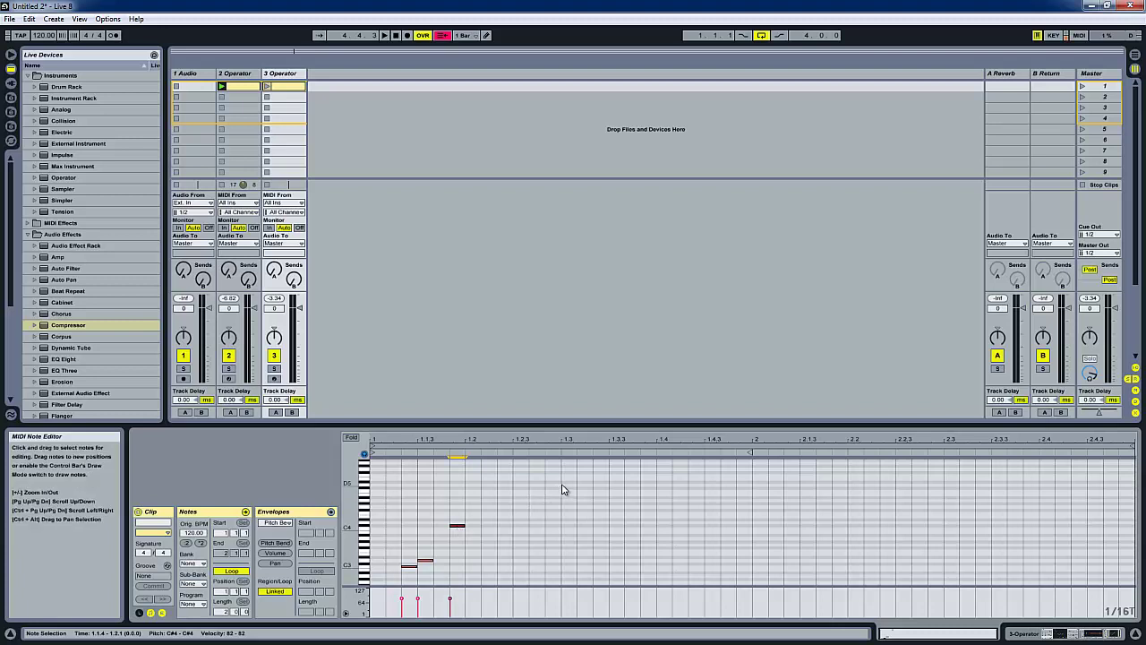
Duplicate the first half bar's three notes to 1.3 and transpose the copy down one octave
left_click_drag(562, 490, 371, 583)
key("ctrl+d")
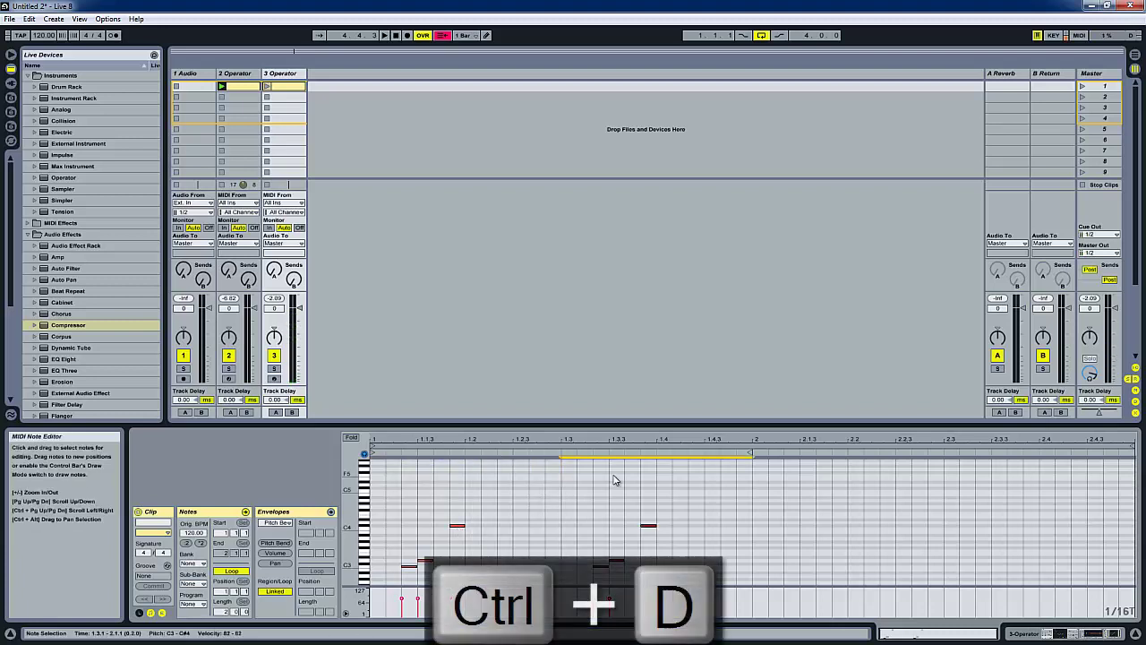
key("shift+Down")
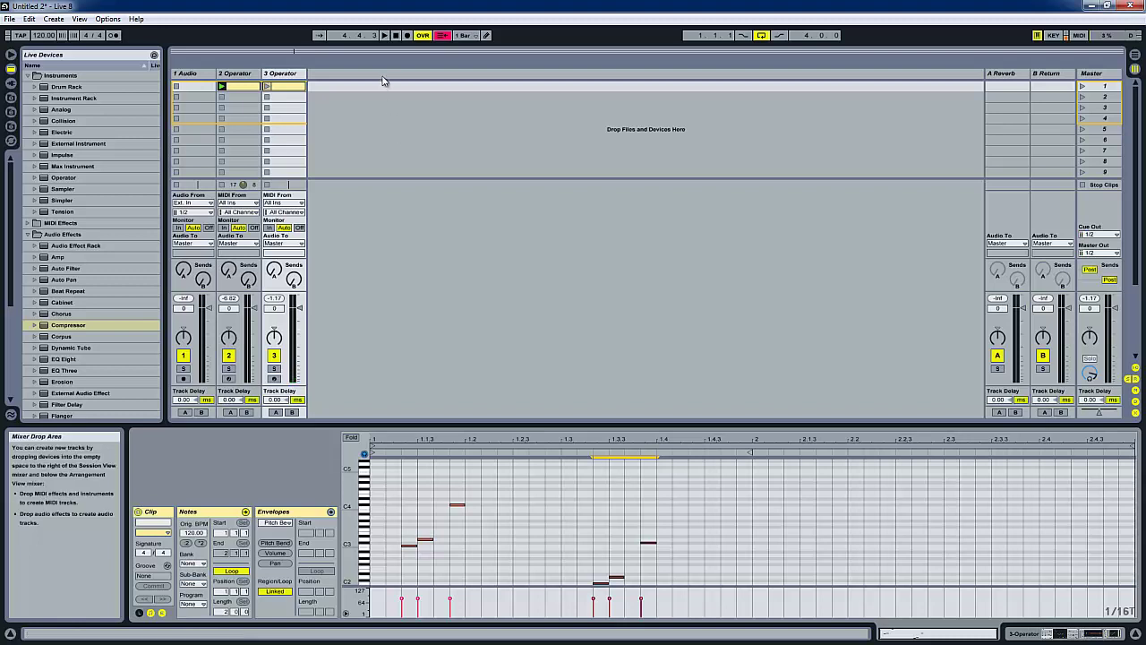
Launch the clip on track 3 and duplicate all its notes into bars 3 and 4, extending the clip to four bars
left_click(266, 87)
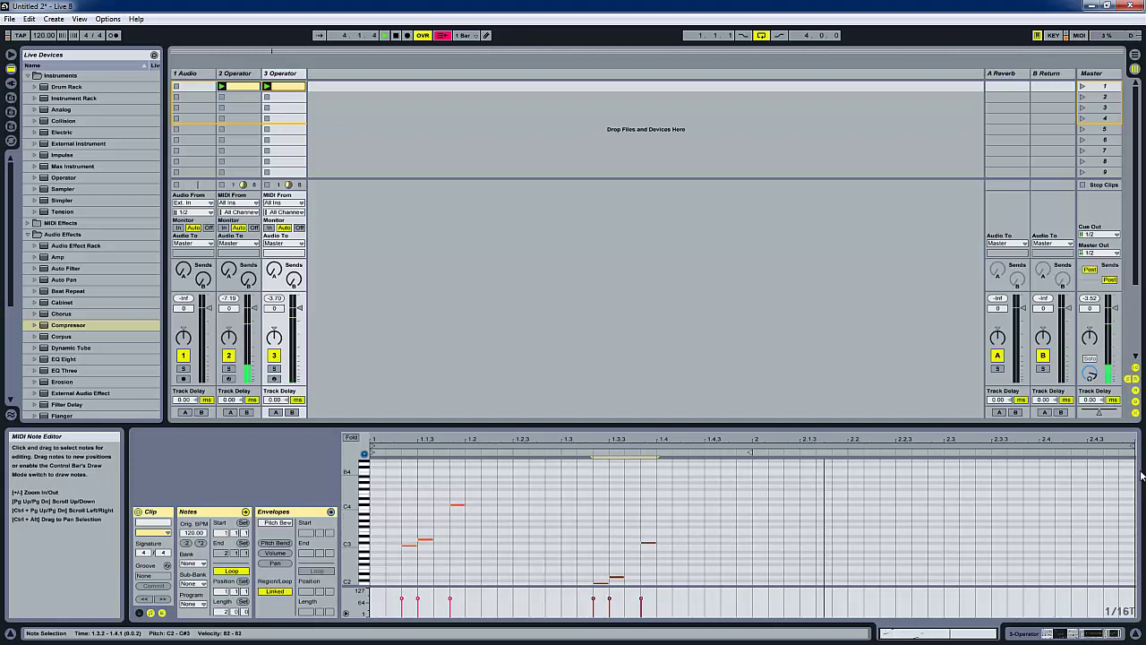
key("ctrl+a")
key("ctrl+d")
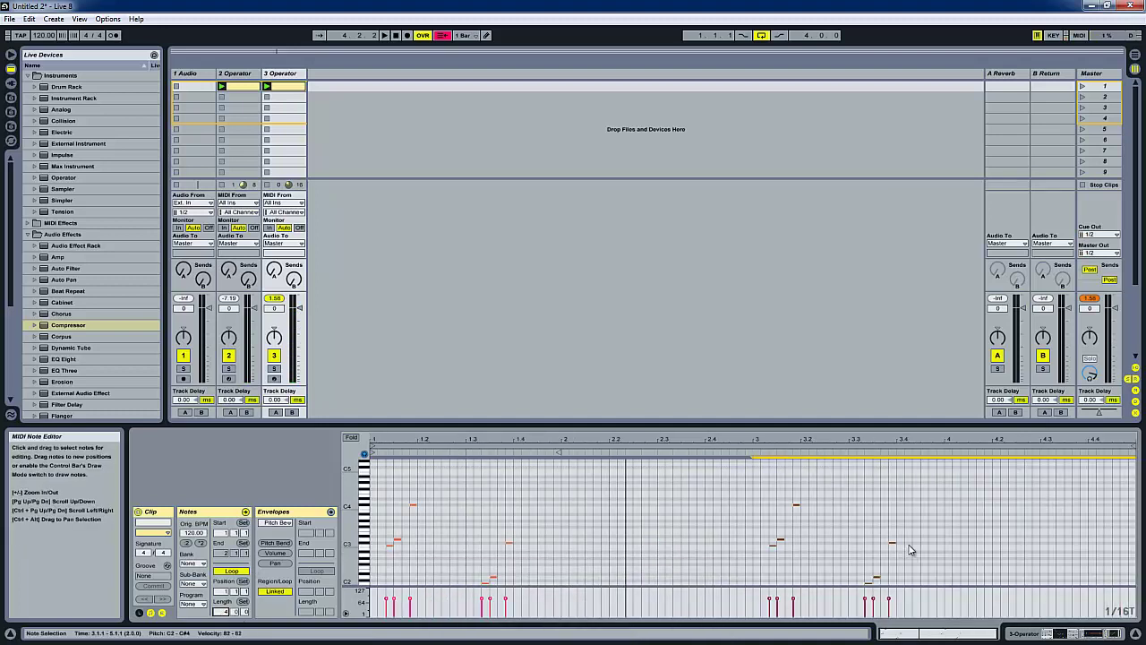
During playback, add a G2 just before bar 4, a G#2 at 3.4.2, and a G2 from 4.3.3 lengthened to 4.4.2
left_click(940, 565)
key("space")
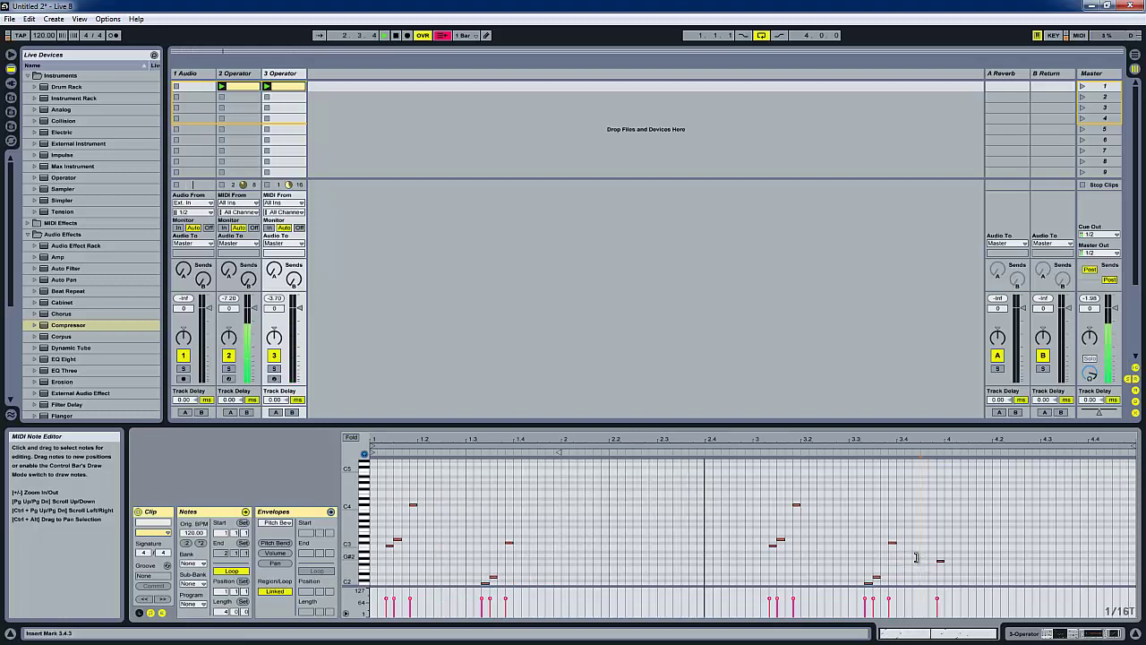
double_click(915, 560)
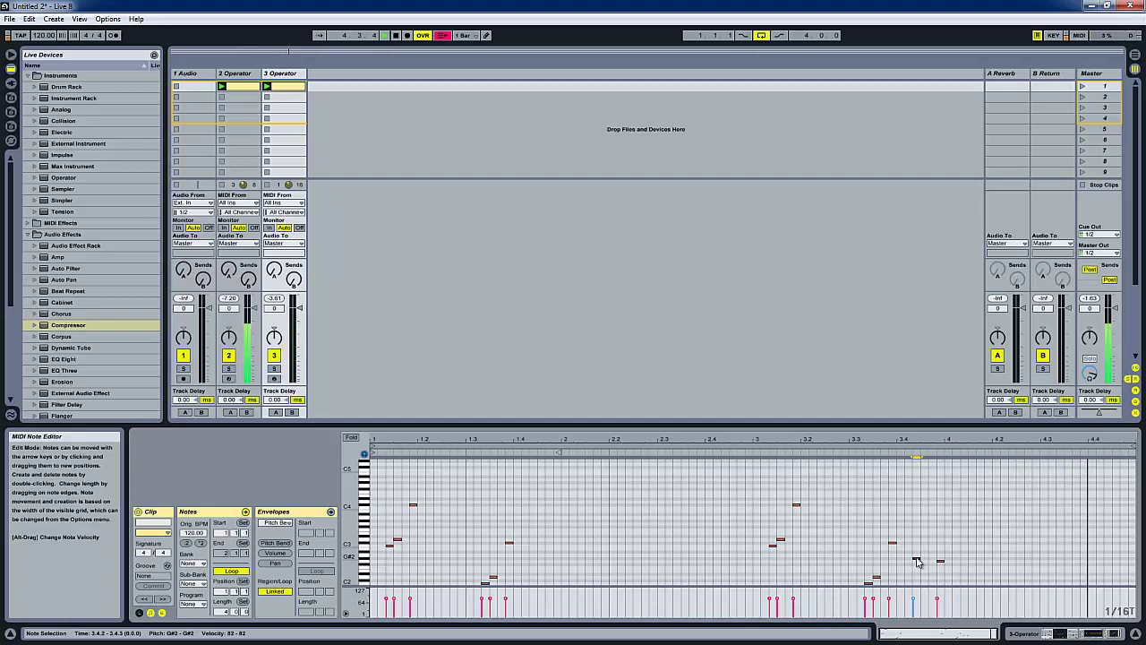
double_click(1068, 561)
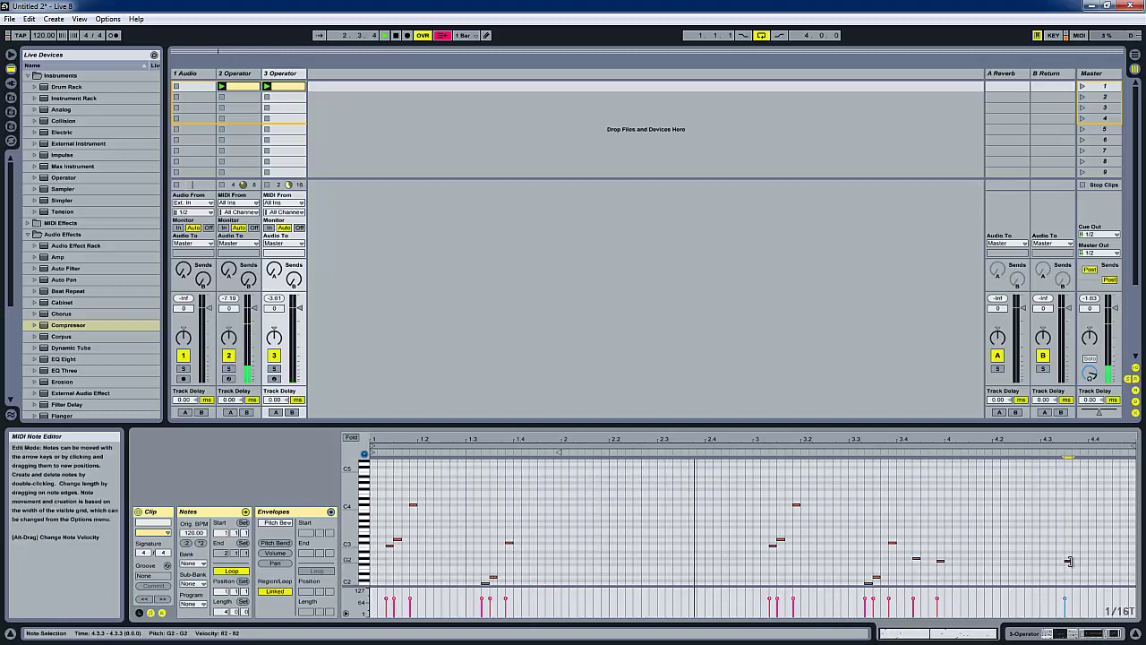
left_click_drag(1078, 565, 1105, 568)
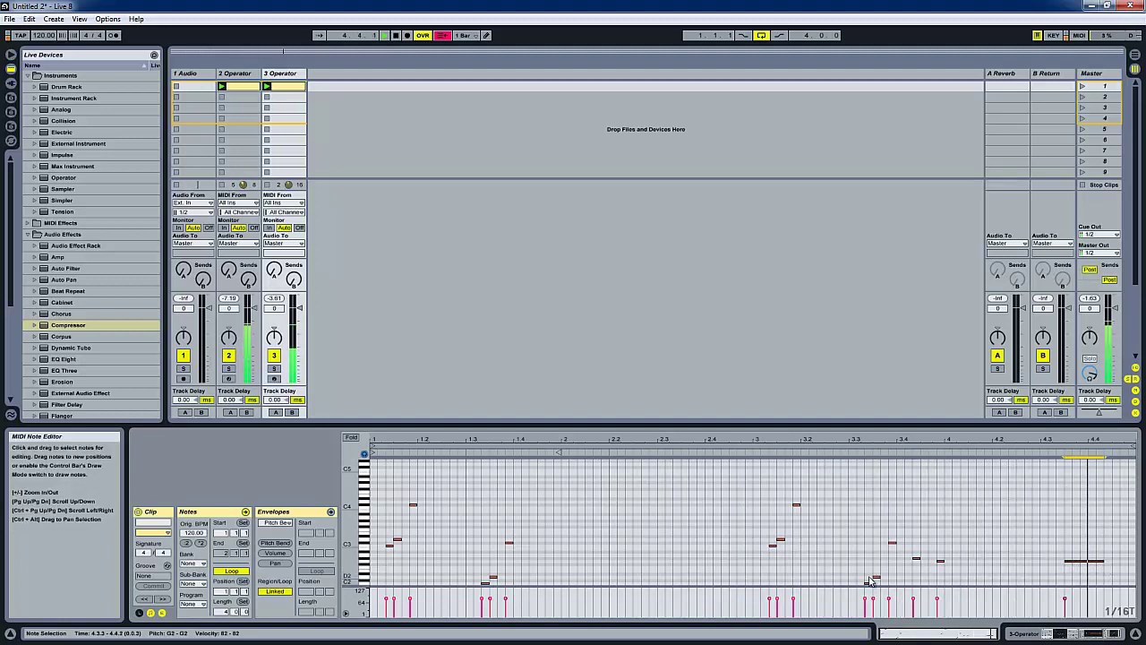
Reshape the pitch envelope of track 3's Operator: attack 0.12 ms, decay 18.6 ms, release 50.5 s and initial level +16 st
left_click(608, 358)
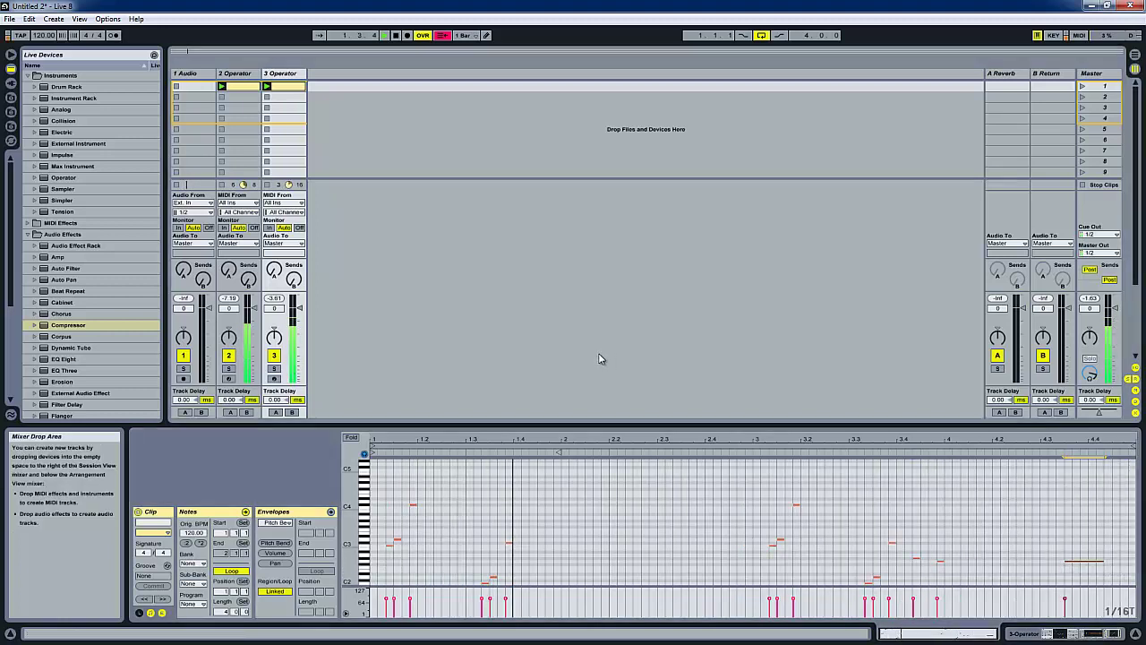
key("shift+Tab")
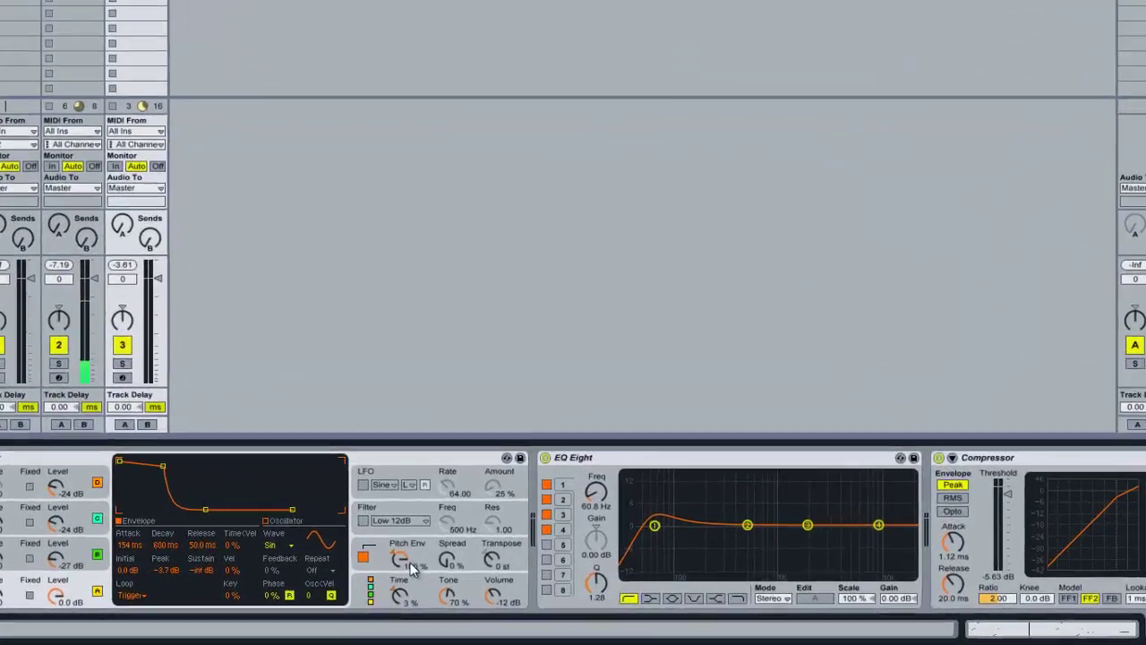
left_click(410, 562)
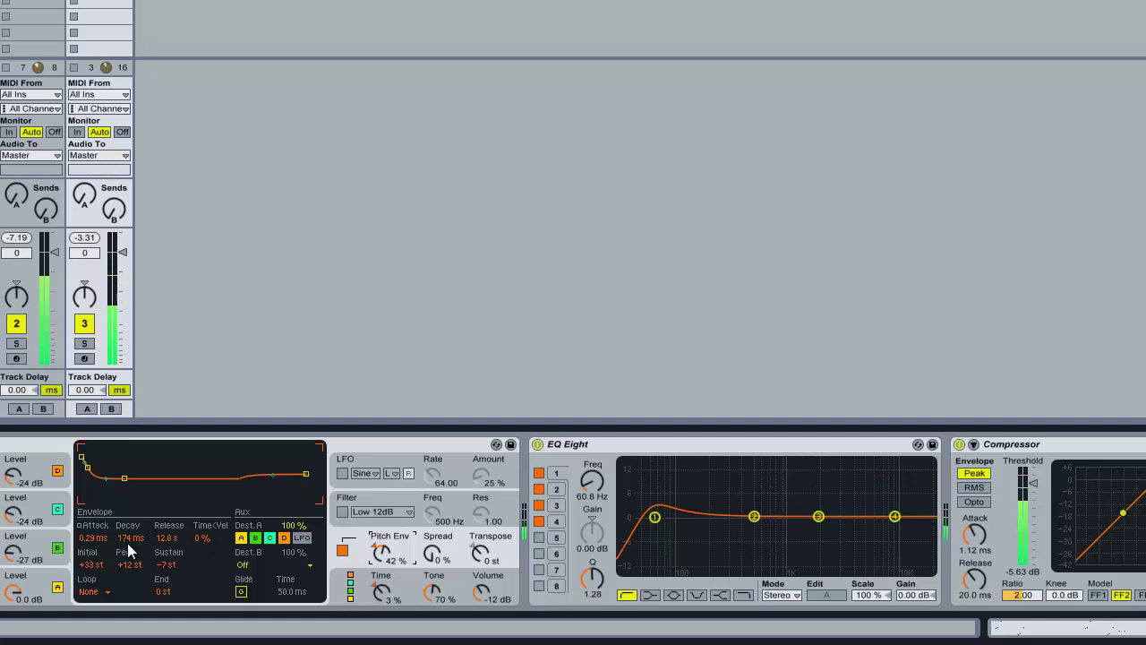
left_click_drag(128, 544, 128, 547)
left_click(168, 540)
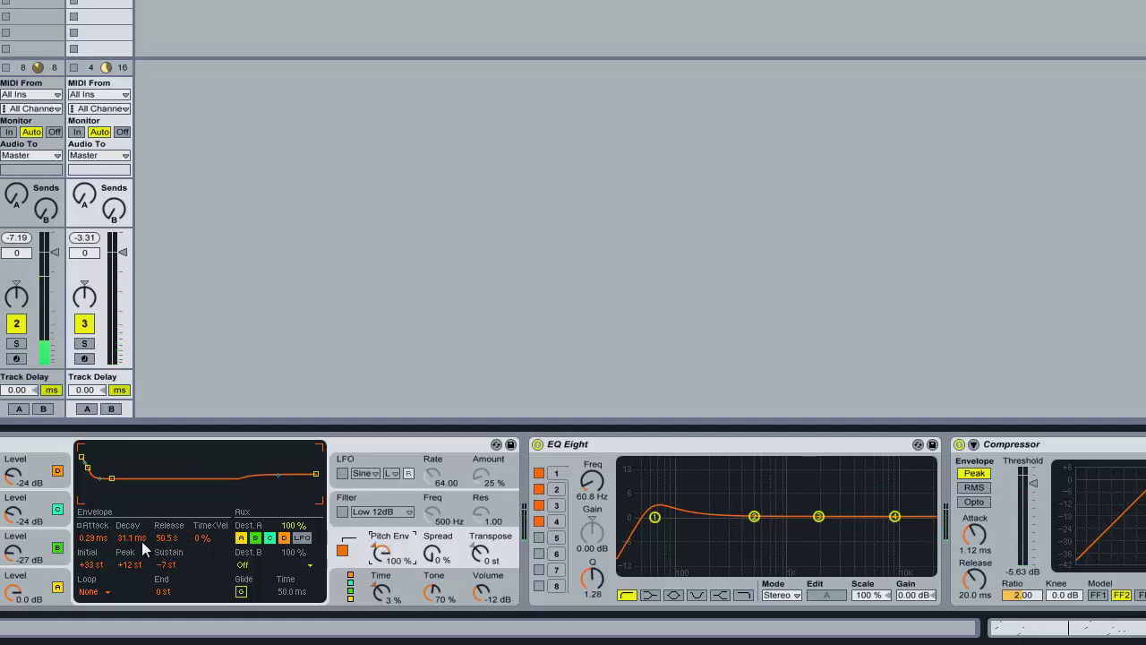
left_click_drag(102, 567, 99, 566)
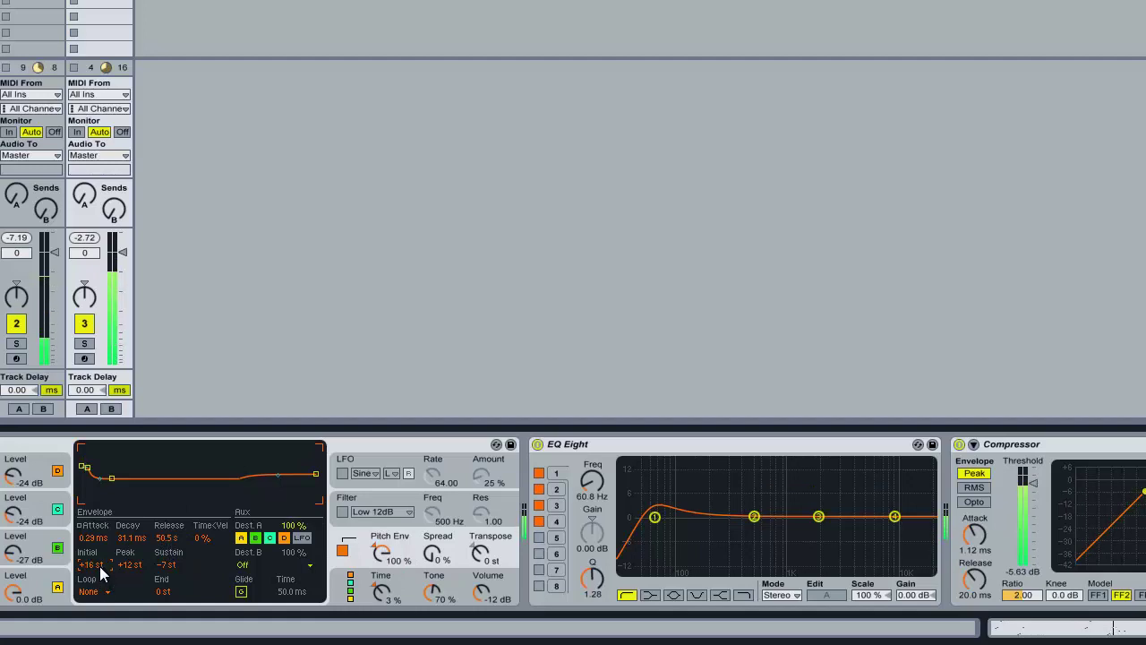
left_click(95, 537)
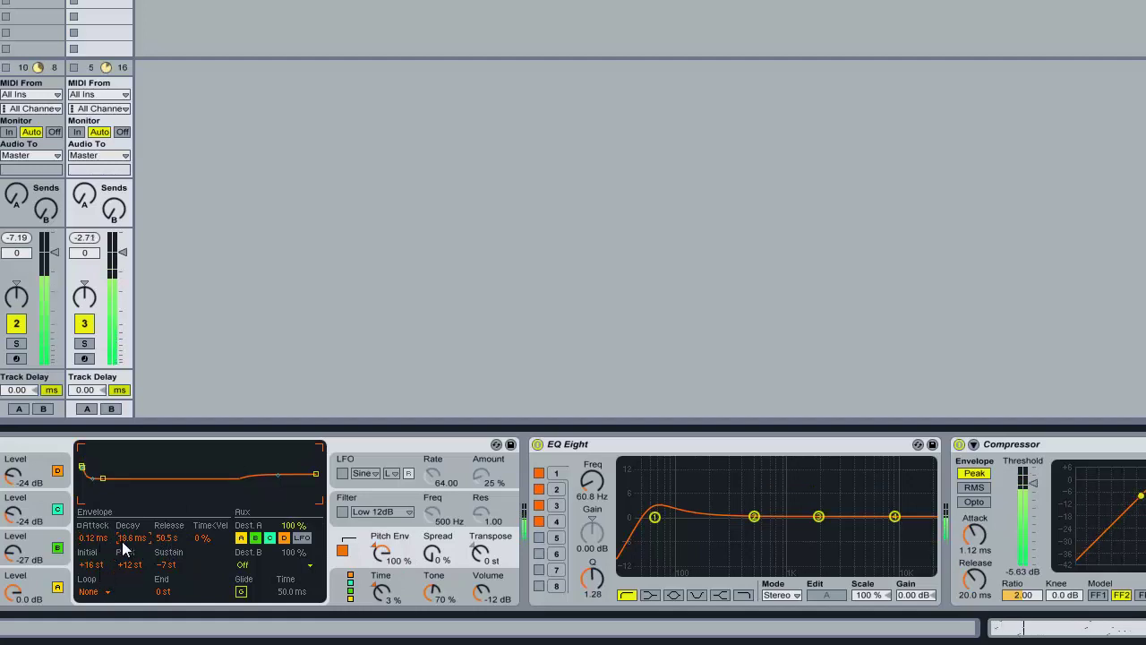
Shorten oscillator B's envelope attack to 1.59 ms
left_click(14, 549)
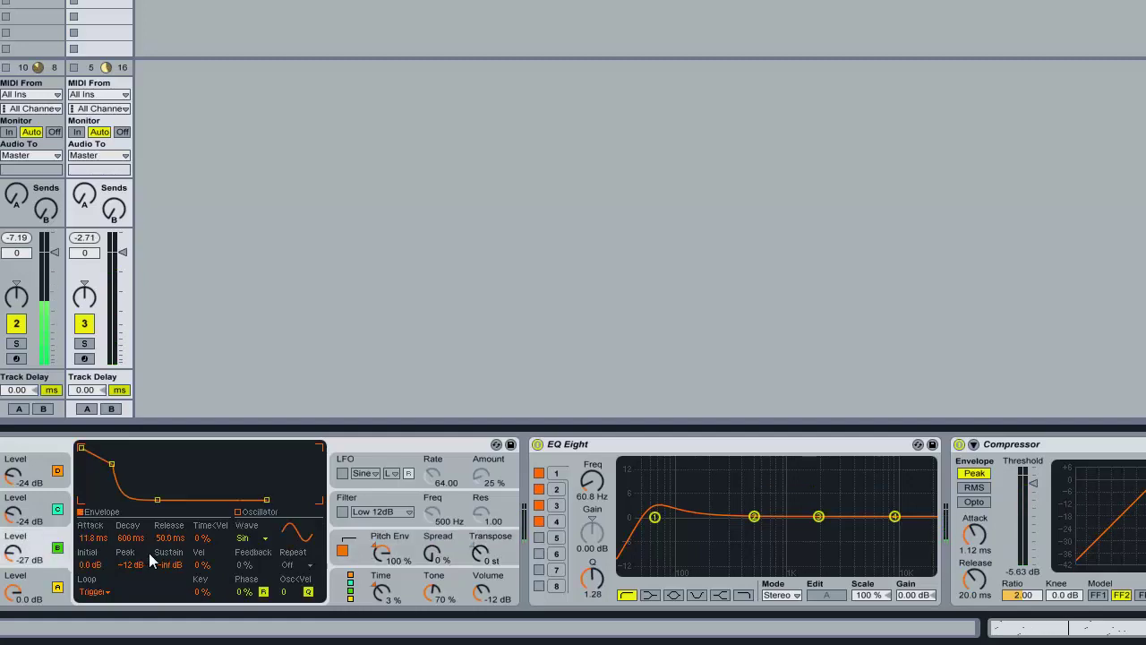
left_click_drag(97, 543, 96, 542)
Insert a new empty MIDI track after track 3
left_click(400, 257)
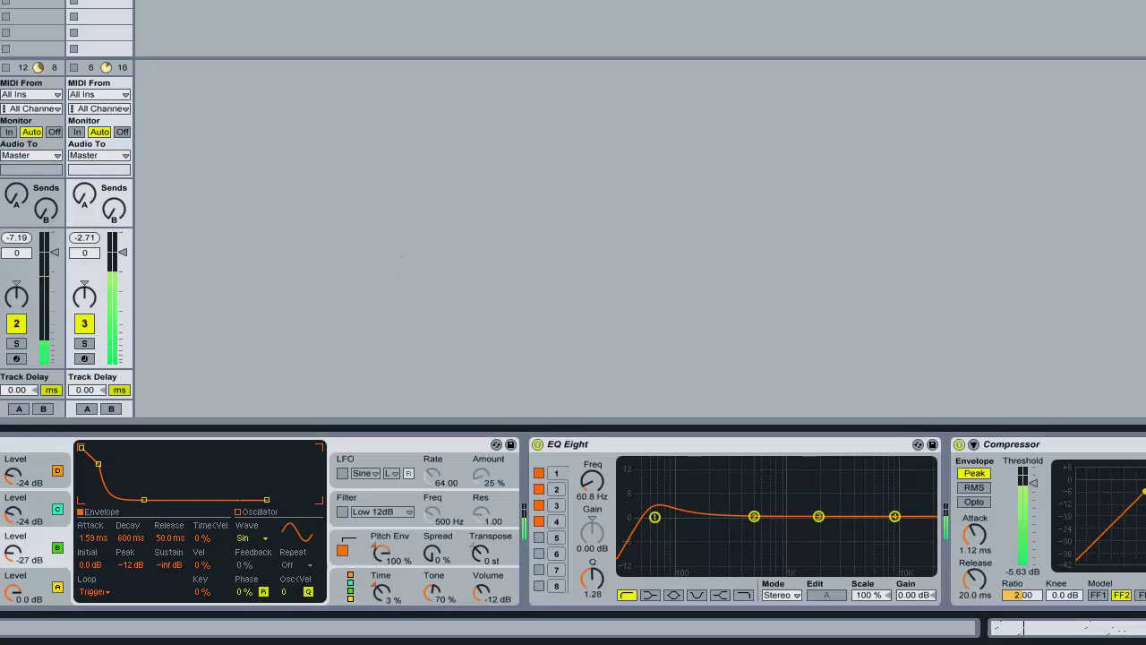
key("ctrl+shift+t")
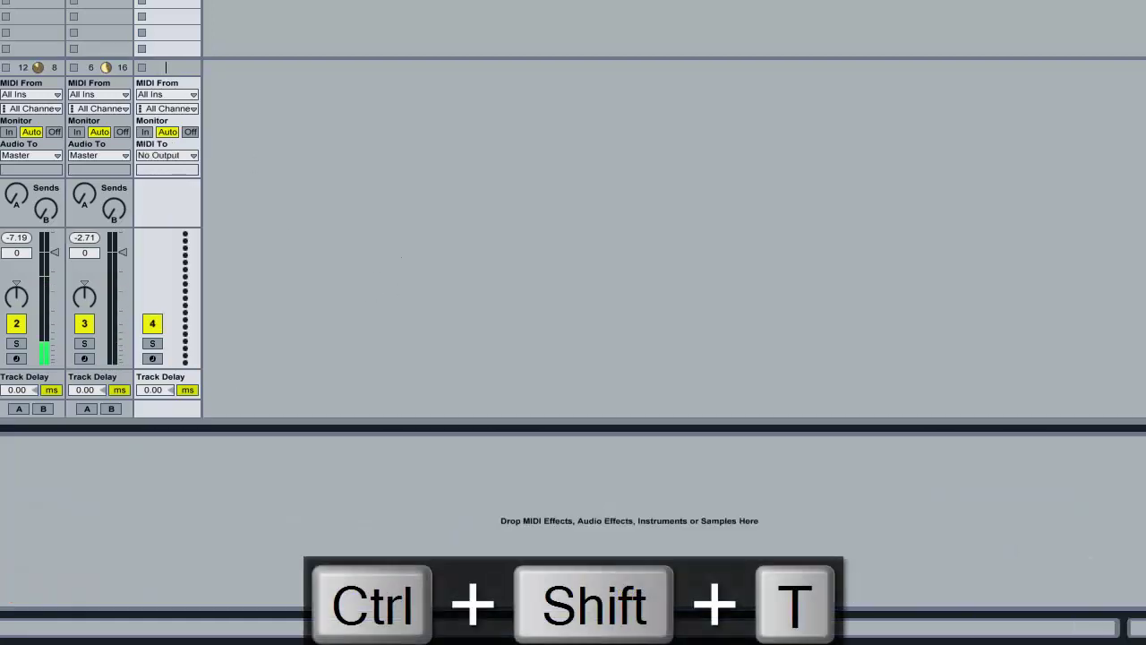
Create a clip on track 4 with triplet-grid C3 notes on the first, third, fourth and sixth sixteenth-triplets of beat one
double_click(167, 2)
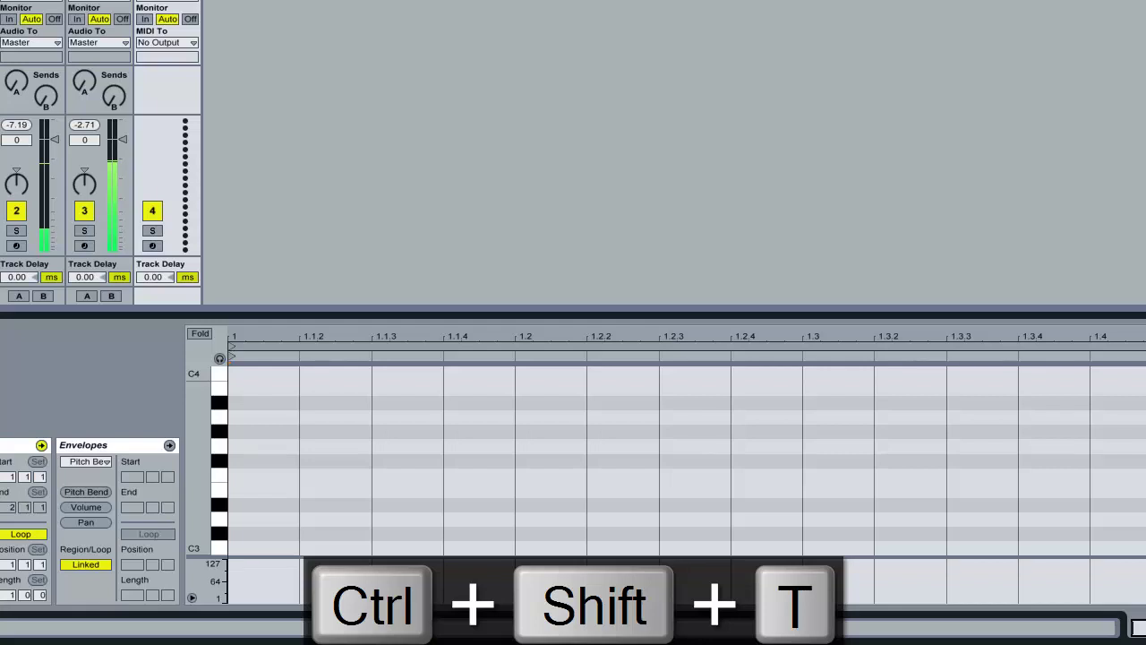
double_click(257, 549)
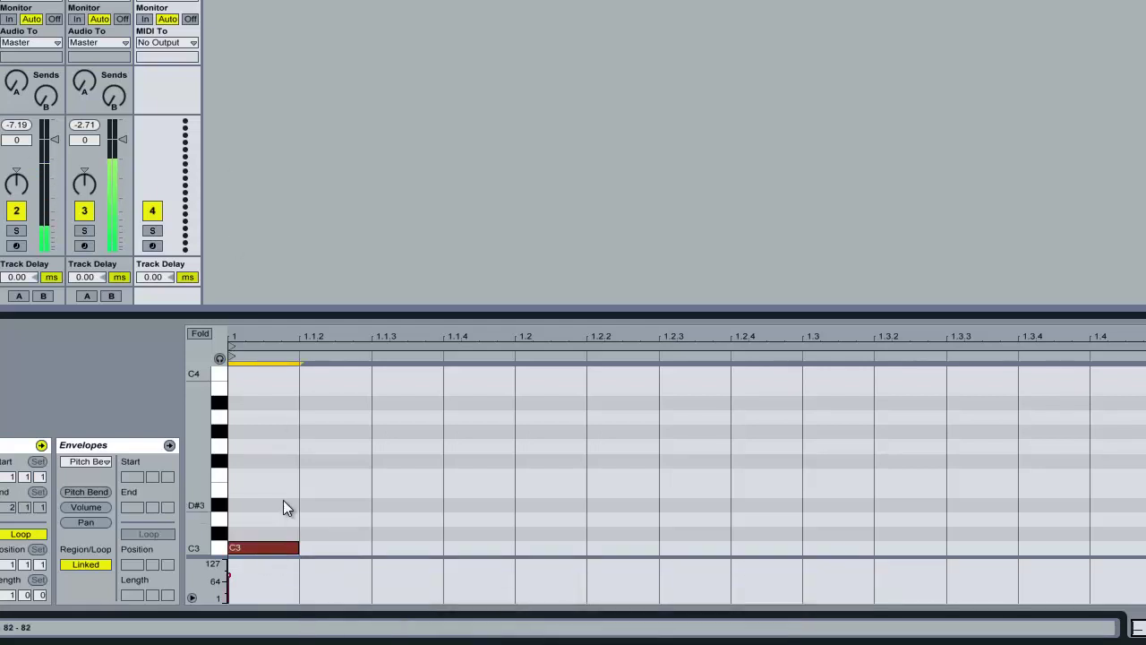
key("ctrl+3")
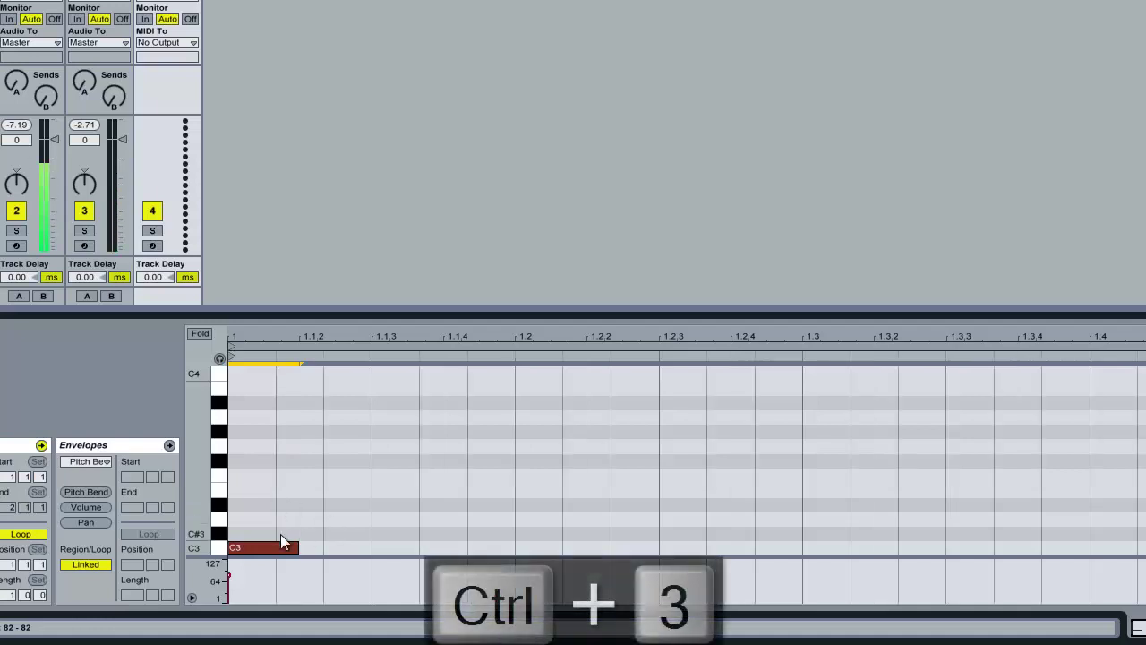
left_click_drag(298, 548, 276, 548)
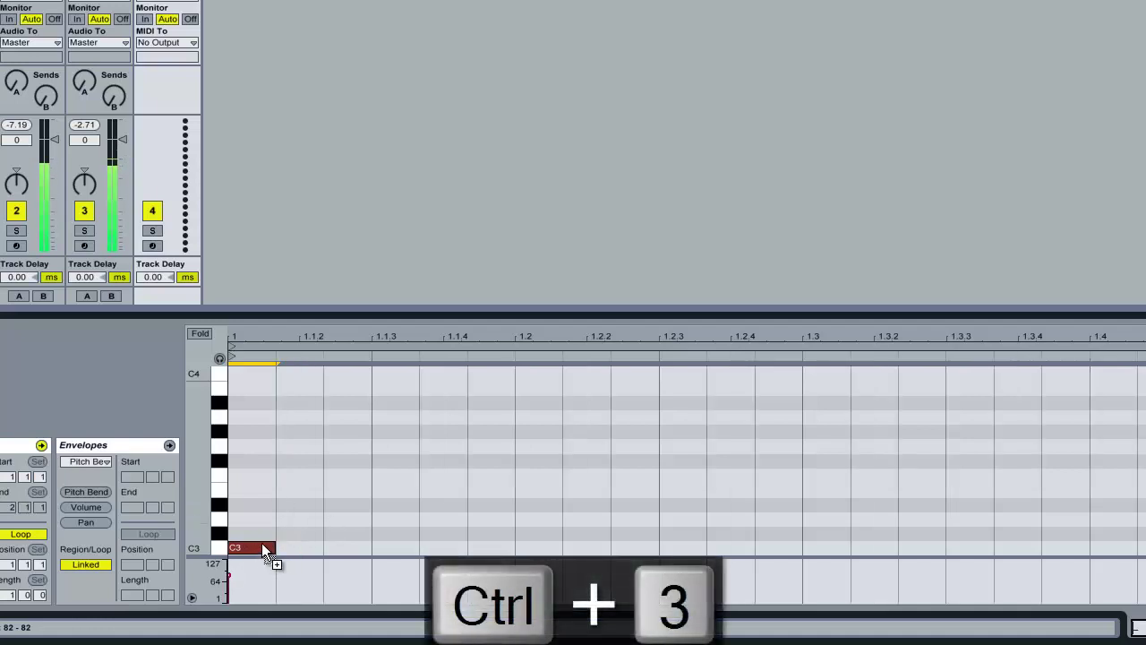
double_click(347, 548)
double_click(392, 547)
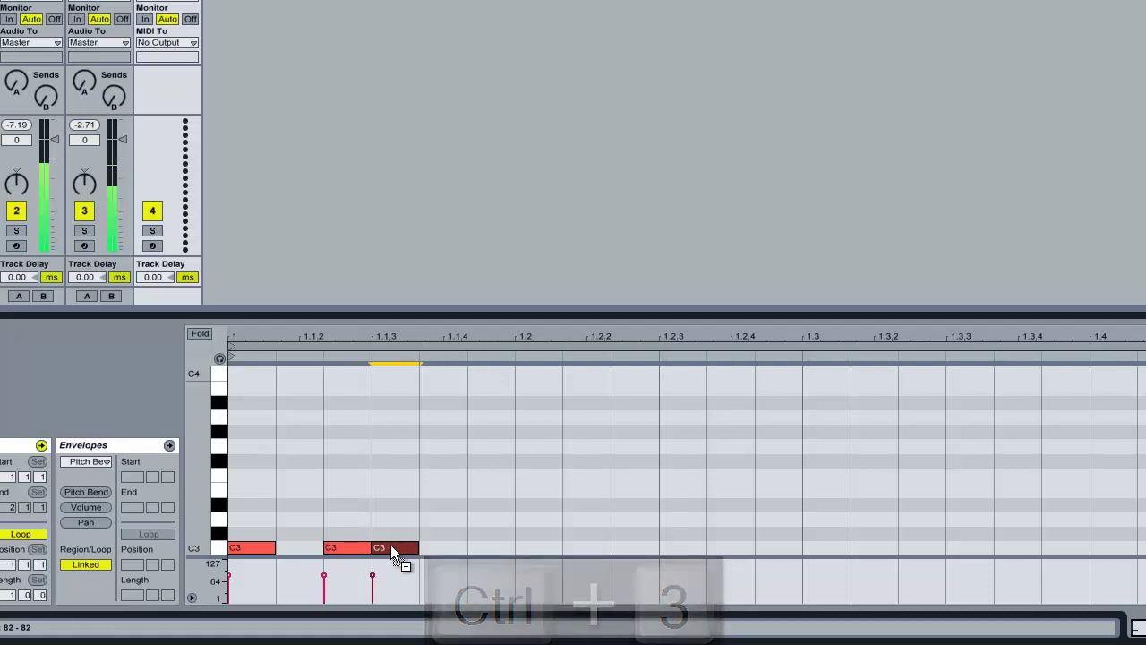
left_click_drag(392, 547, 508, 551, "ctrl")
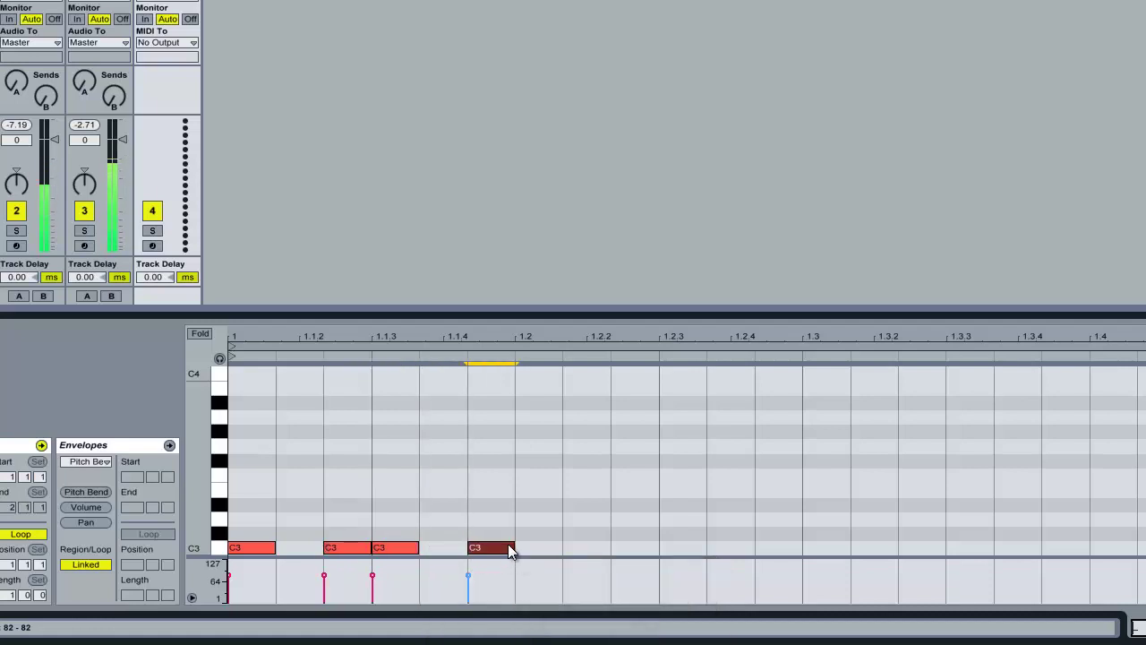
Select the four C3 notes and reshape their velocities into a rising ramp from 32 to 74
left_click_drag(511, 511, 58, 588)
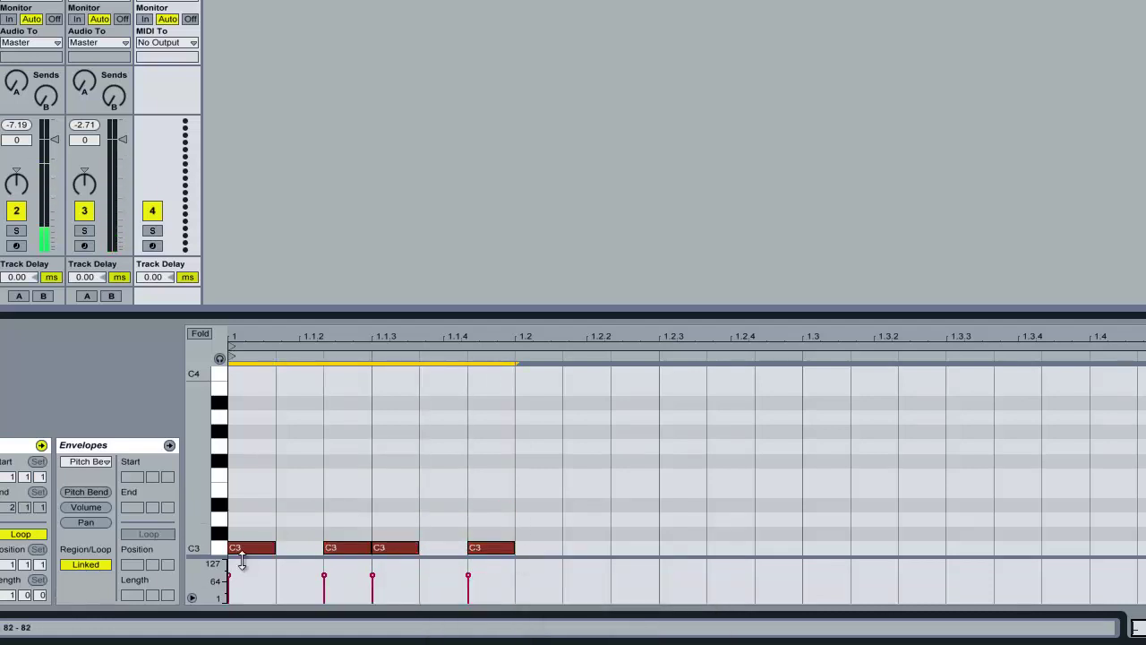
left_click_drag(240, 555, 253, 431)
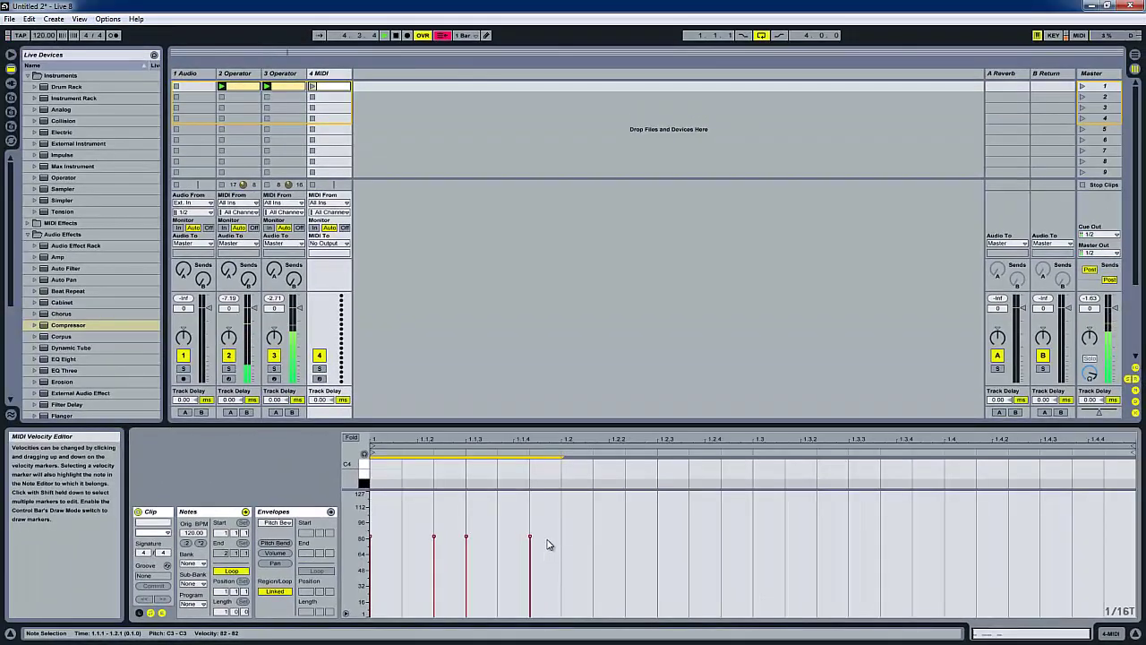
mouse_move(545, 539)
left_mouse_down()
mouse_move(376, 622)
mouse_move(256, 600)
mouse_move(259, 571)
left_mouse_up()
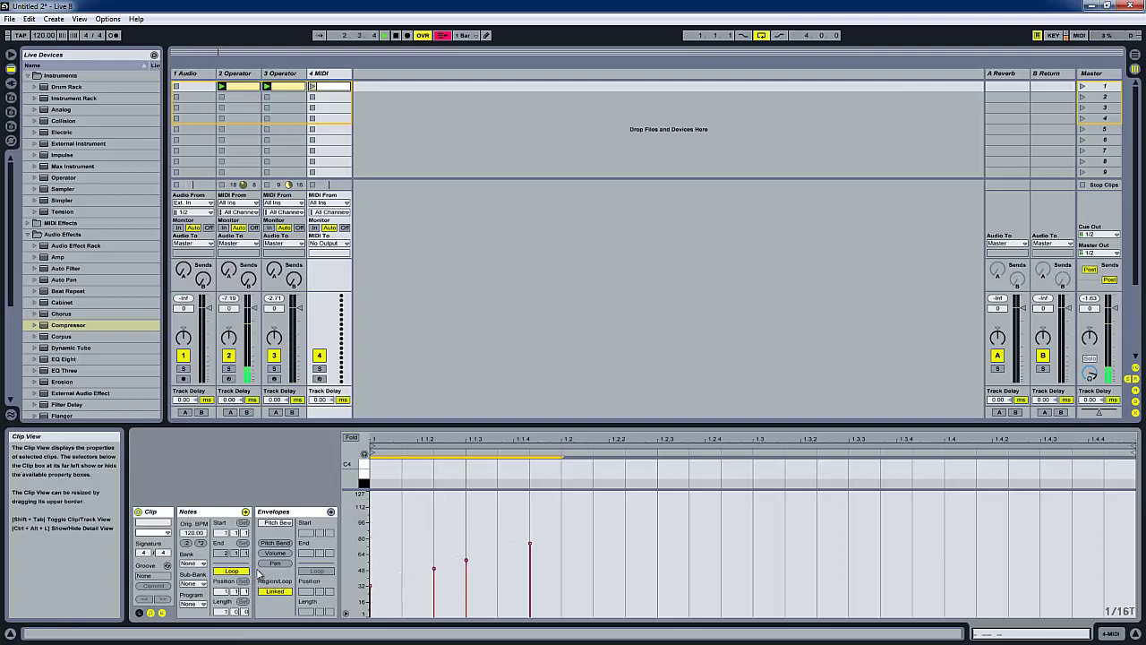
key("shift+Tab")
key("shift+Tab")
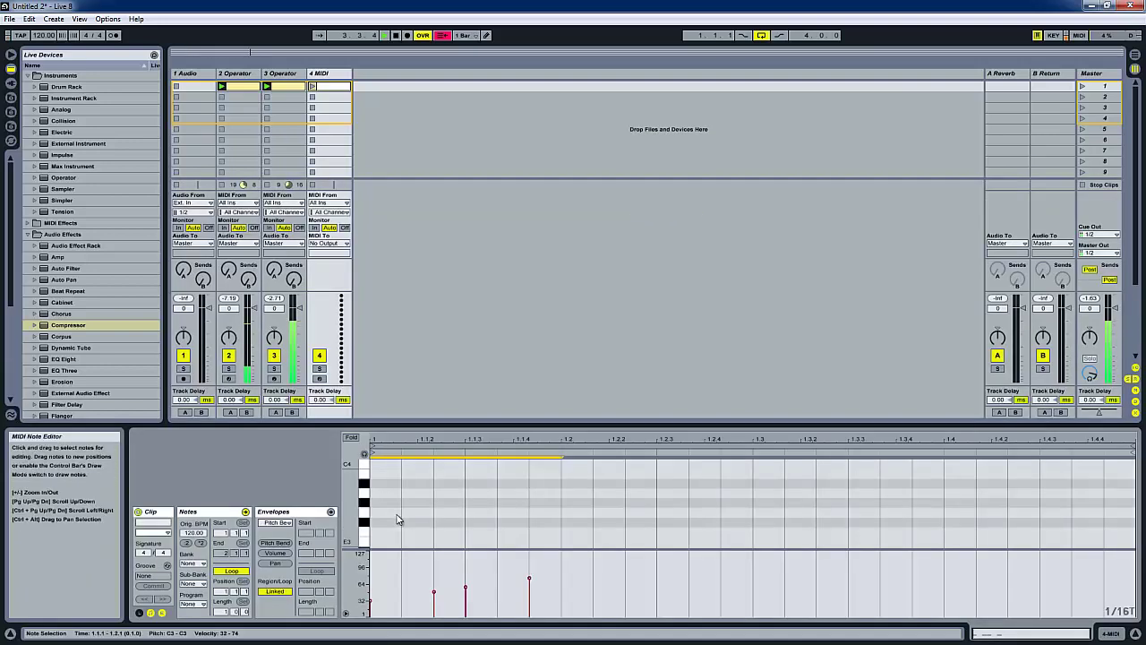
Duplicate the one-beat C3 pattern three times so it fills the bar
left_click_drag(385, 541, 349, 511)
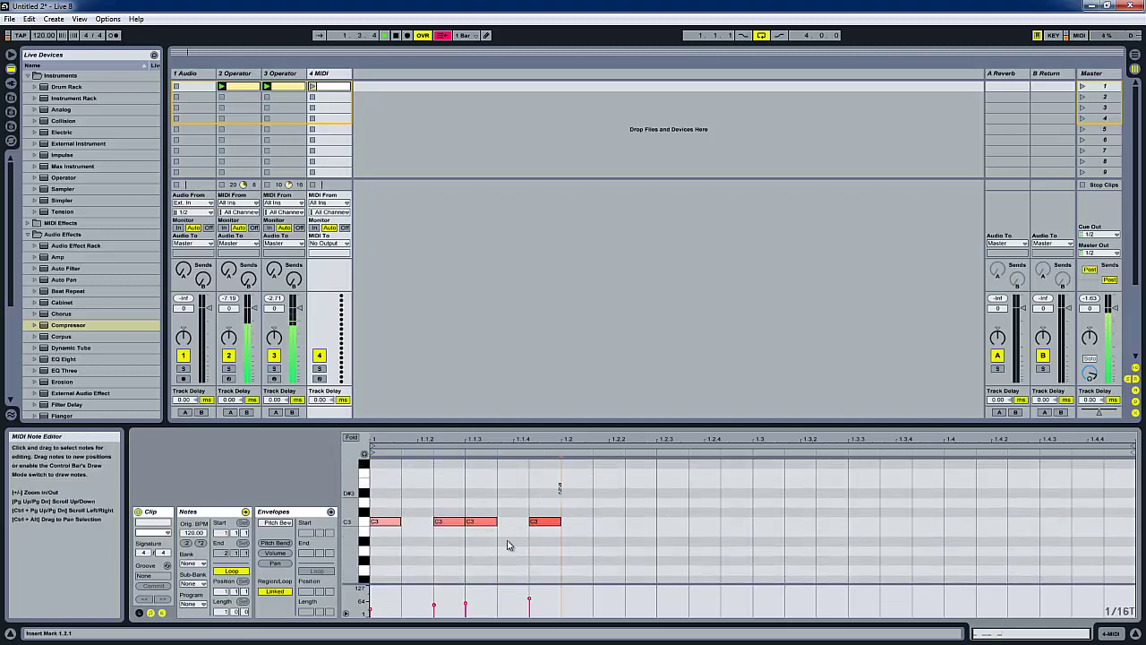
key("ctrl+d")
key("ctrl+d")
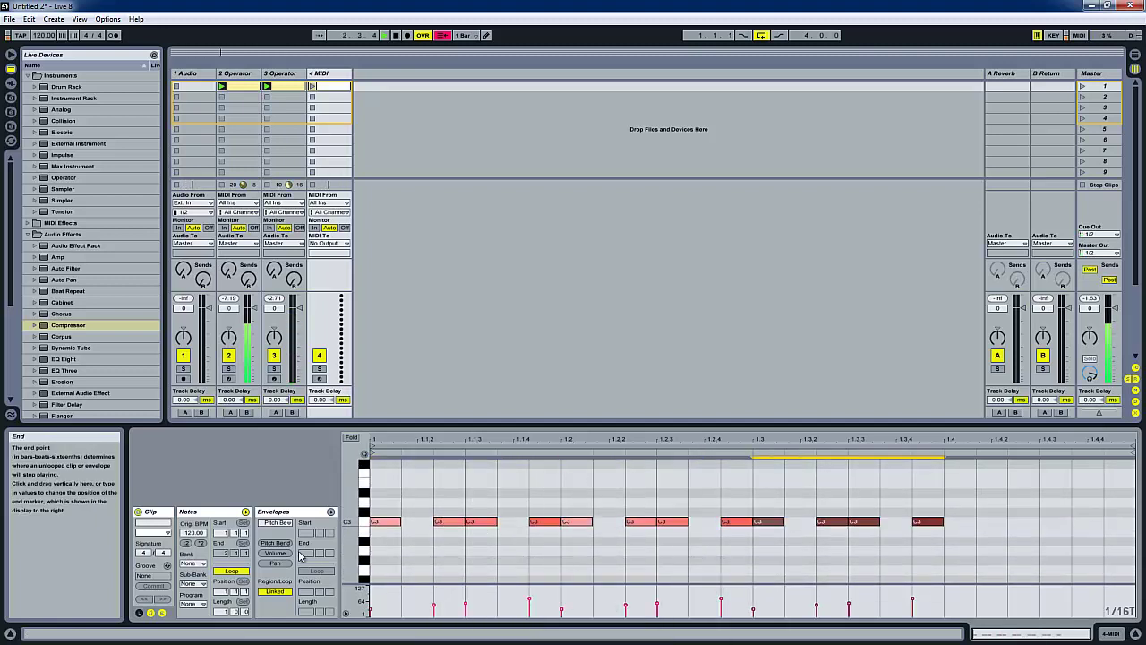
key("ctrl+d")
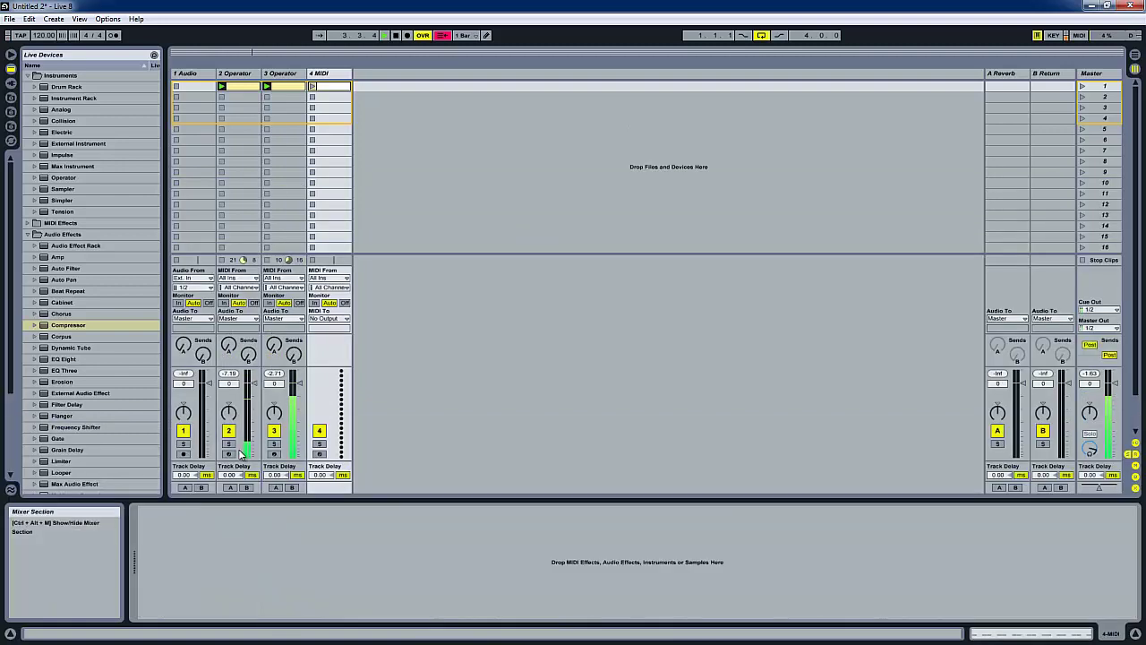
Load Operator onto track 4 and set oscillator A's waveform to Noise White
key("shift+Tab")
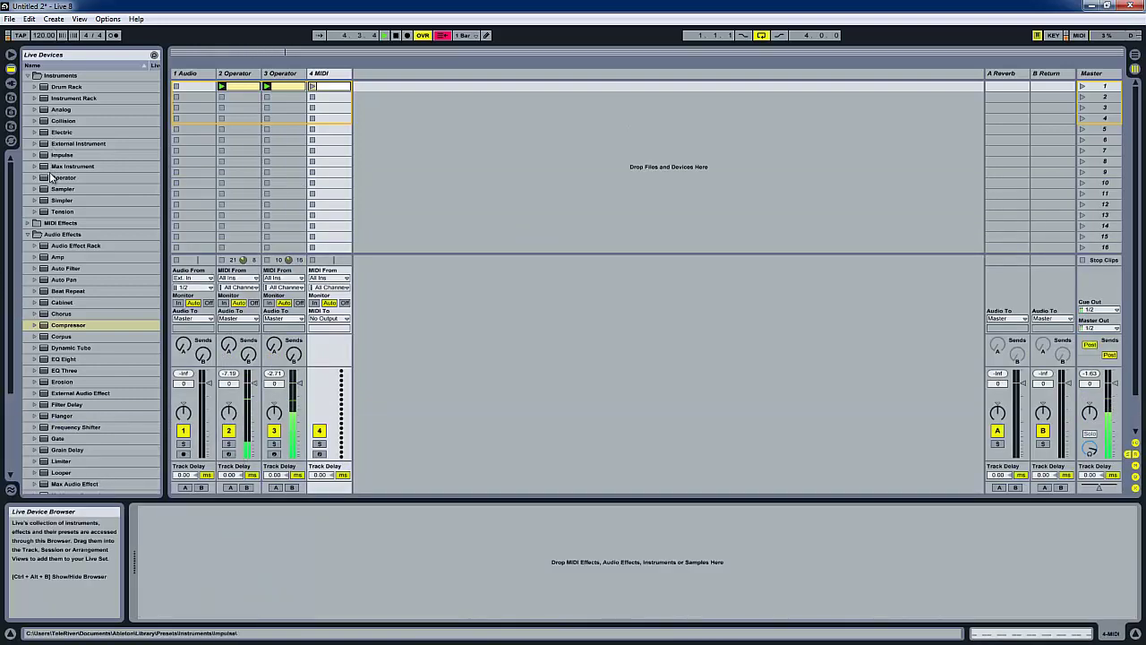
left_click_drag(45, 177, 327, 125)
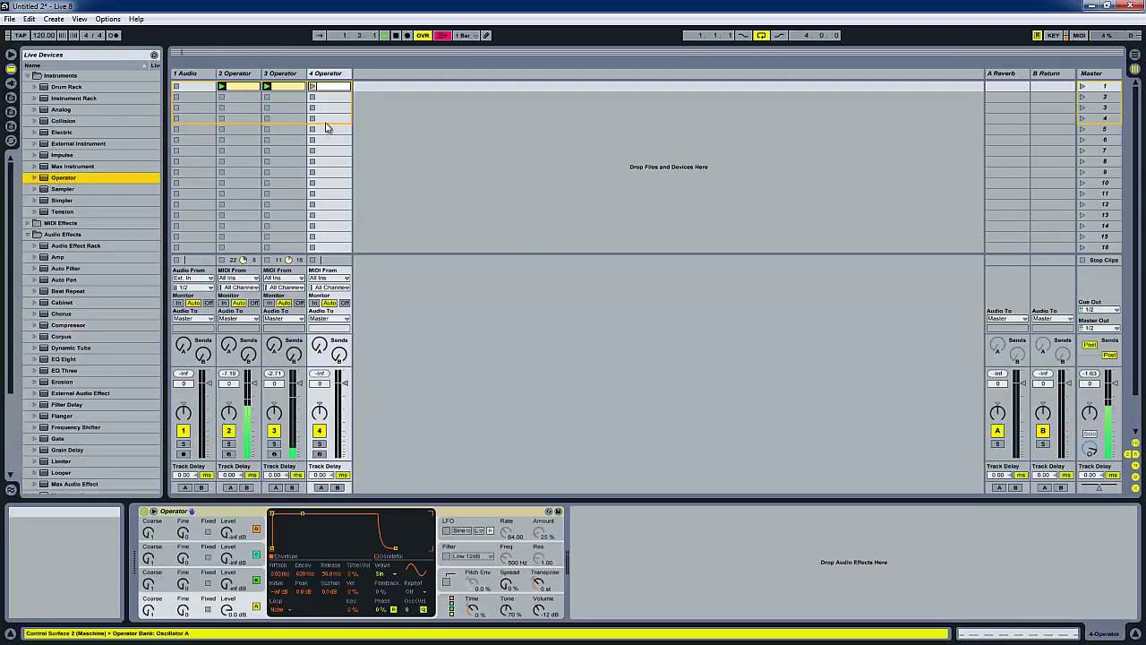
left_click(382, 574)
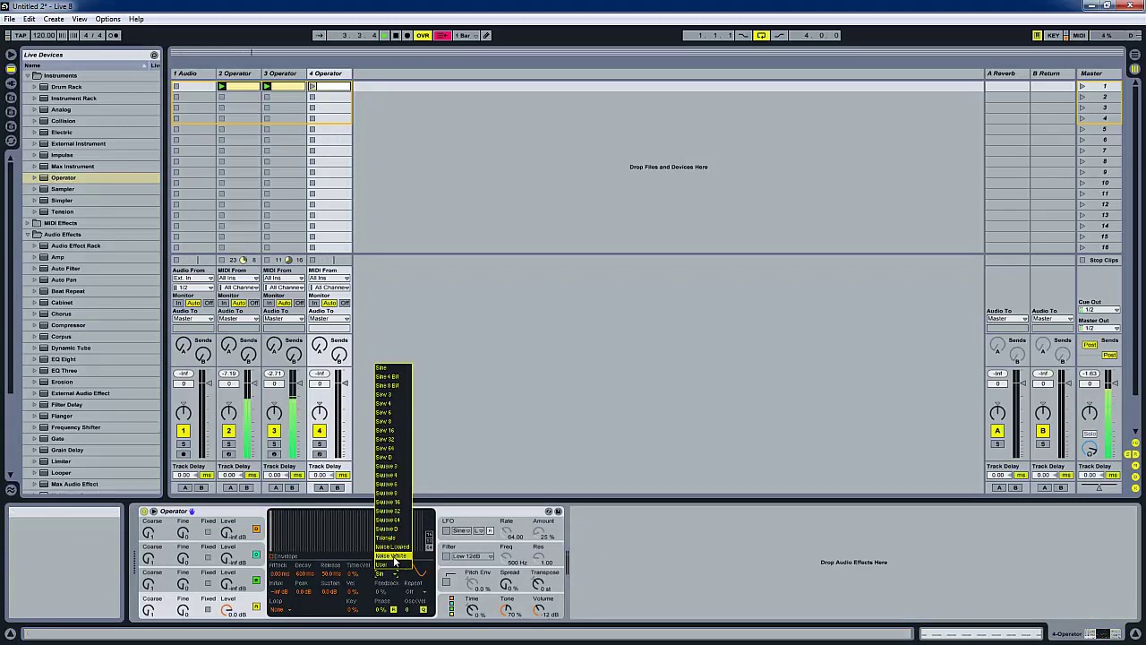
left_click(390, 555)
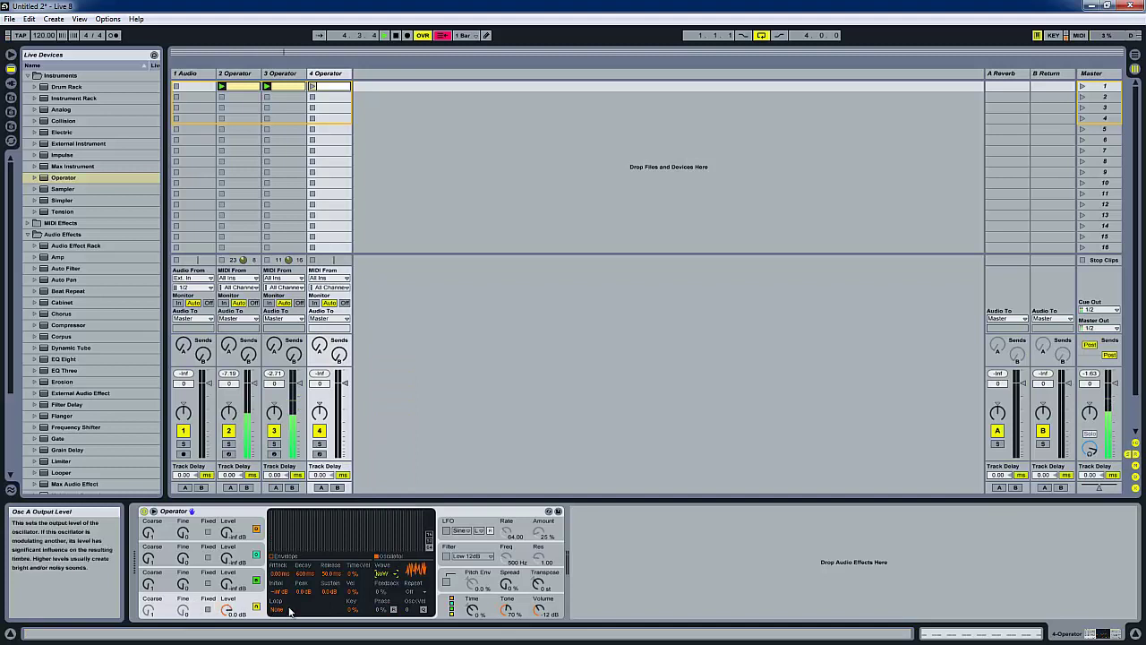
Shape oscillator A's envelope with sustain at -inf dB, decay about 1.9 s and attack 226 ms
left_click_drag(328, 592, 328, 632)
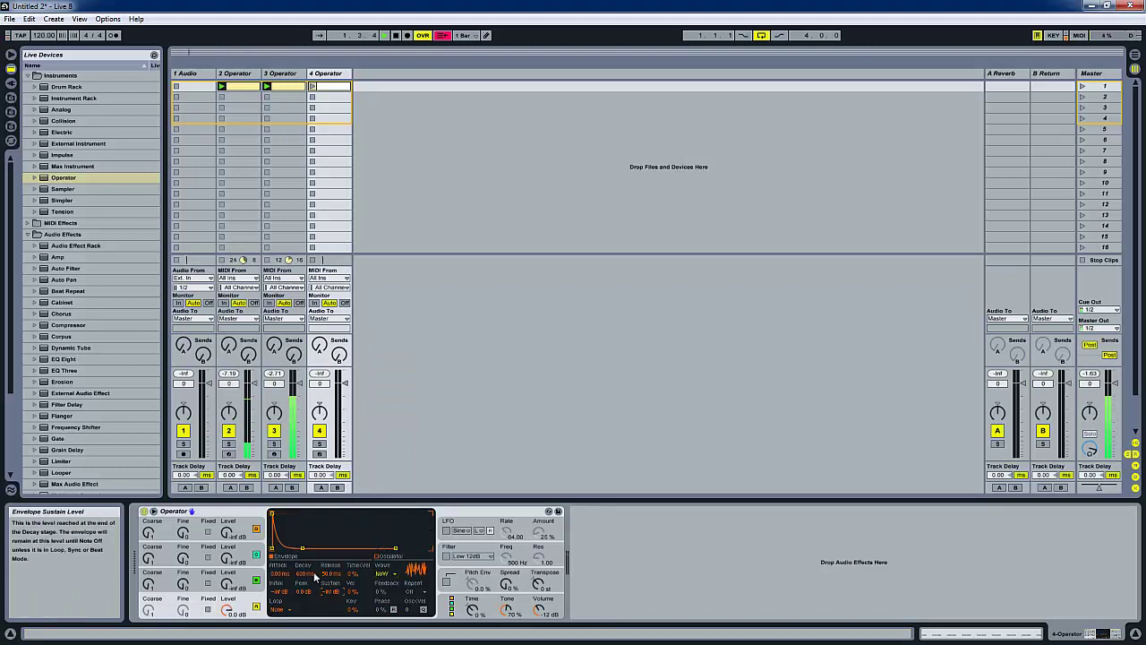
left_click_drag(303, 574, 304, 574)
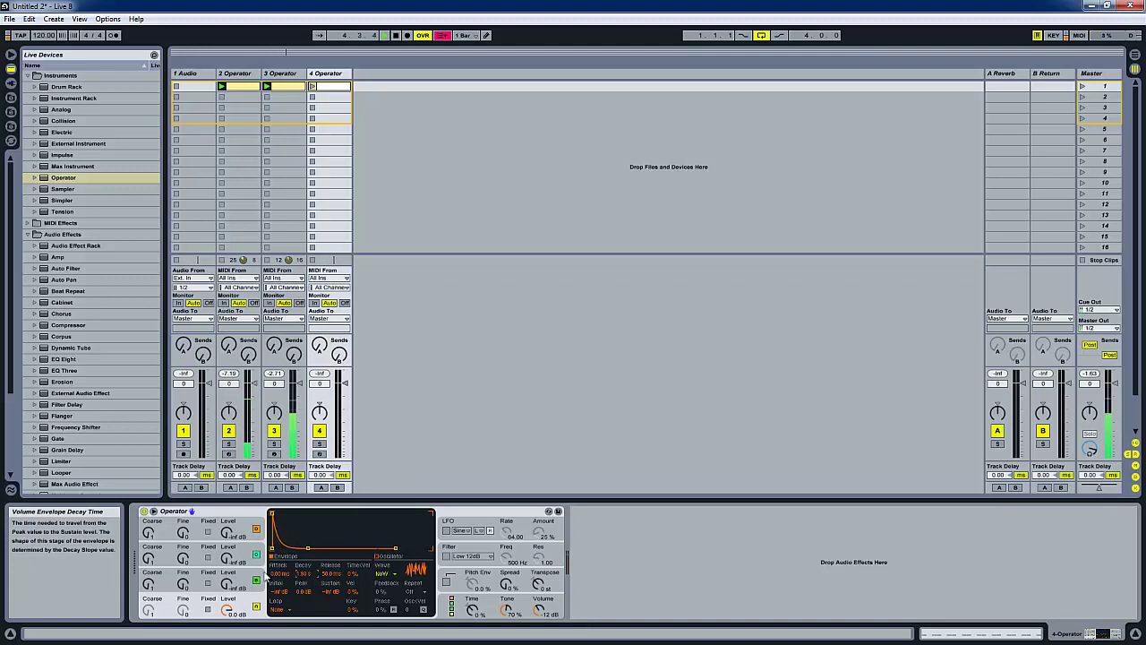
left_click_drag(282, 580, 282, 578)
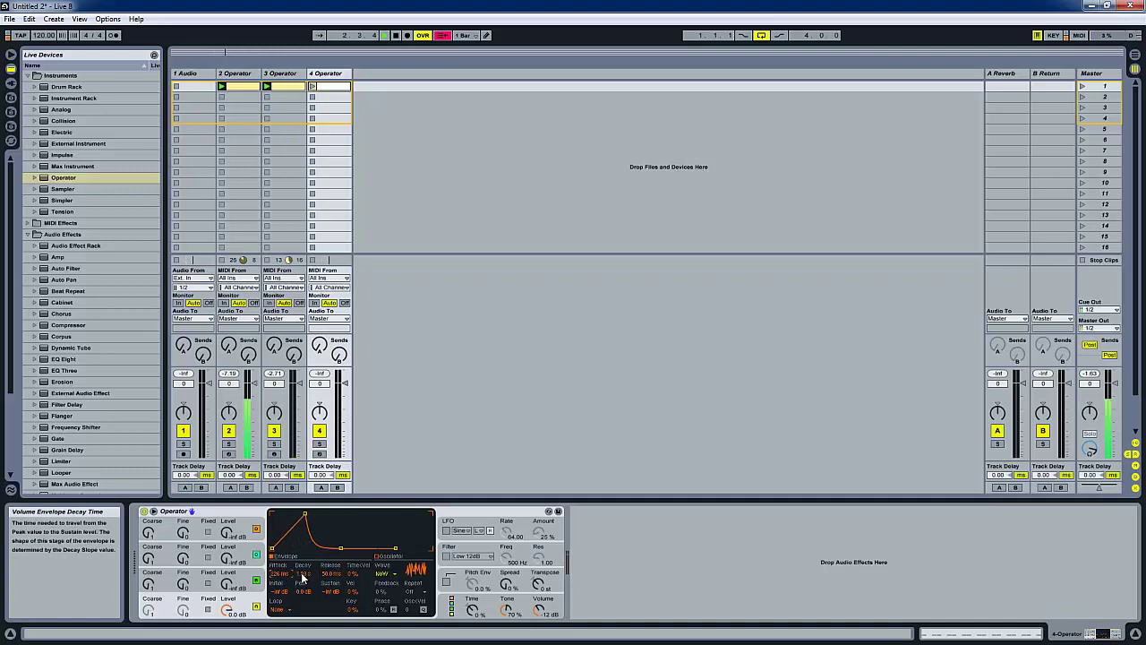
Show the clip modulation for oscillator A's envelope attack and lower it to 0% across the bar
right_click(282, 579)
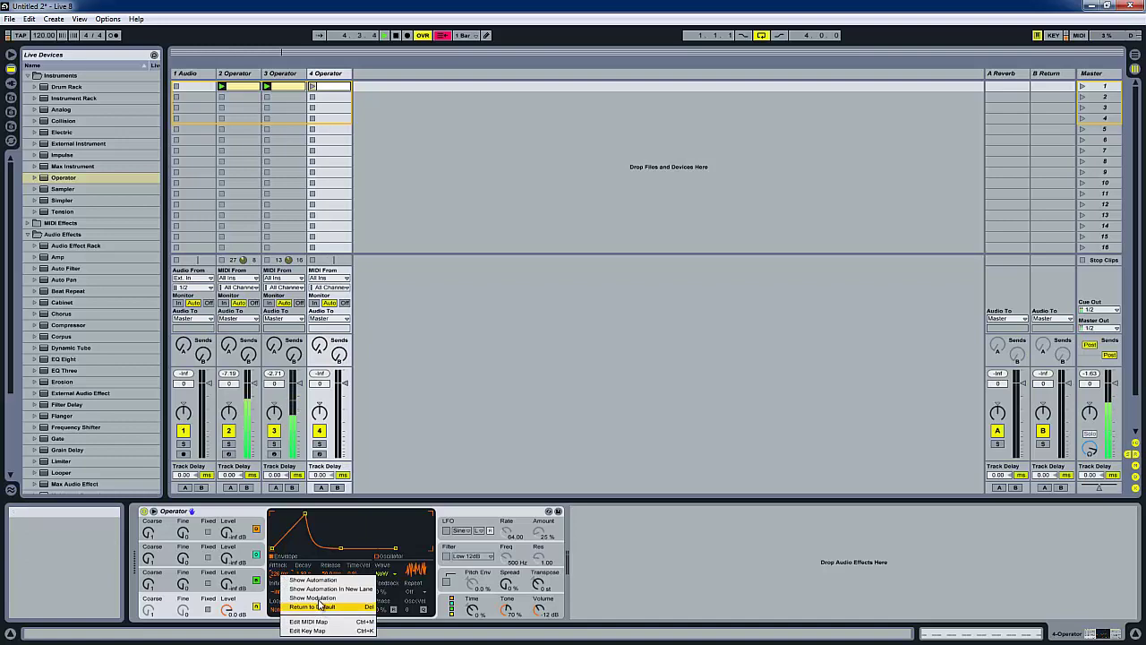
left_click(312, 597)
left_click(416, 484)
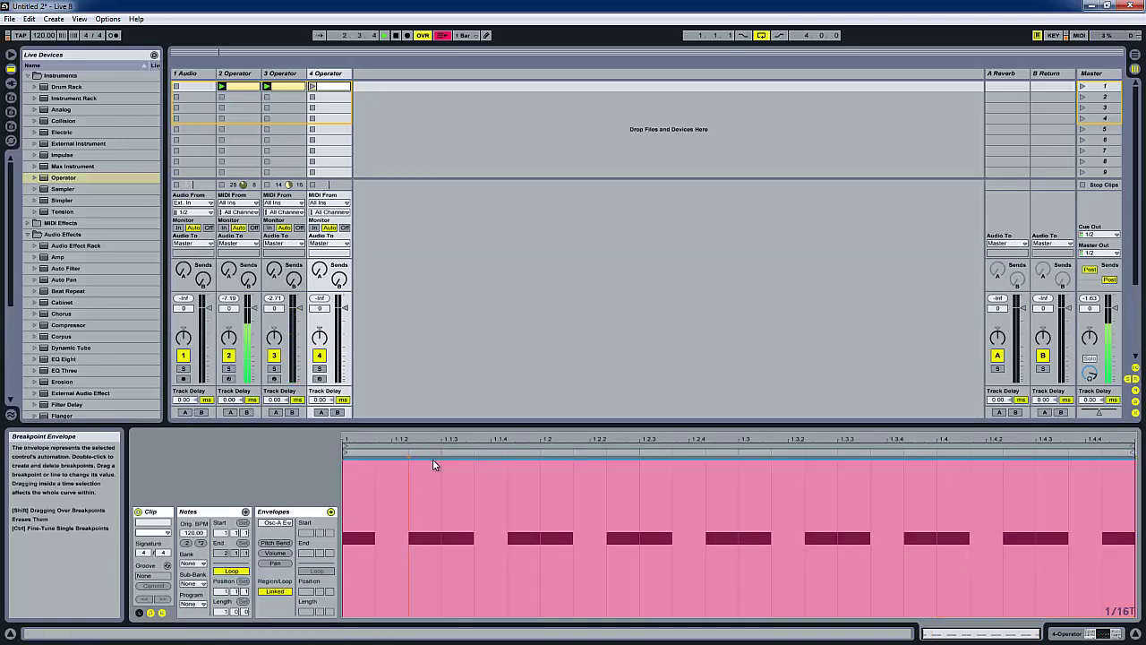
left_click_drag(433, 461, 403, 622)
Raise oscillator A's envelope sustain to 0 dB and lower its clip modulation to 0% across the bar
key("shift+Tab")
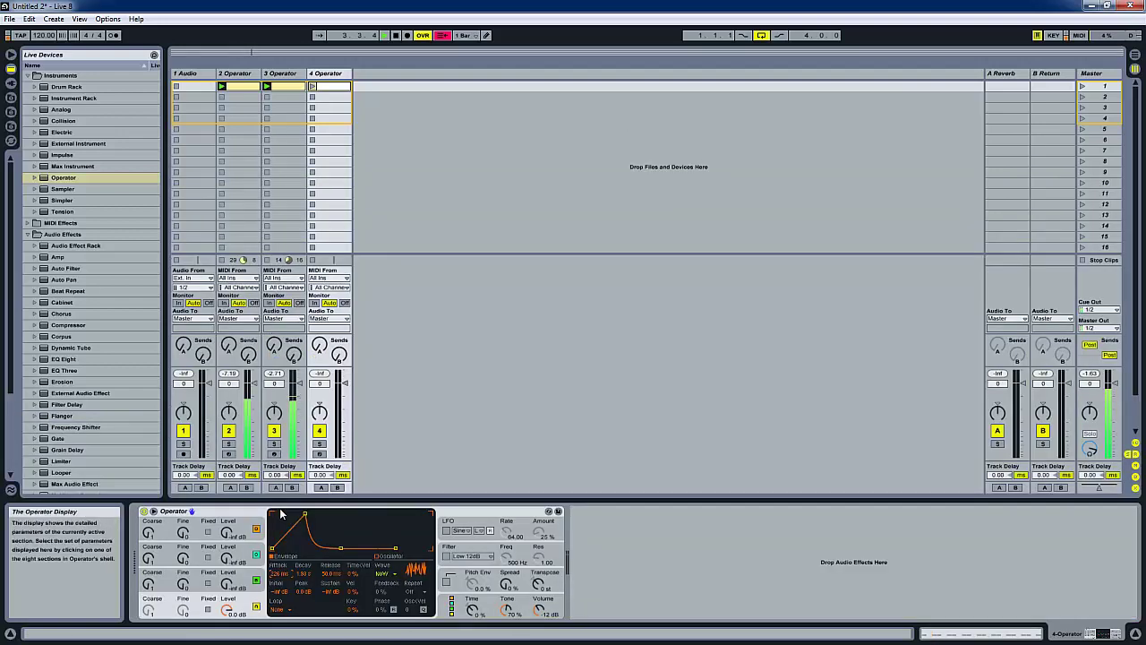
right_click(331, 592)
left_click(350, 552)
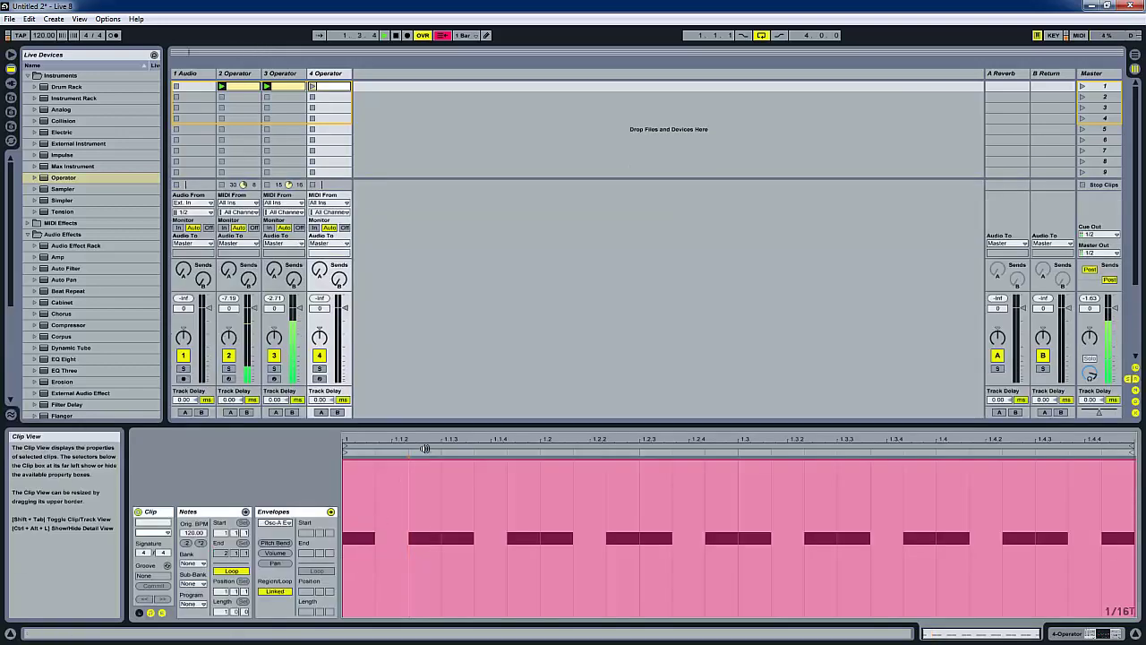
left_click_drag(430, 461, 431, 617)
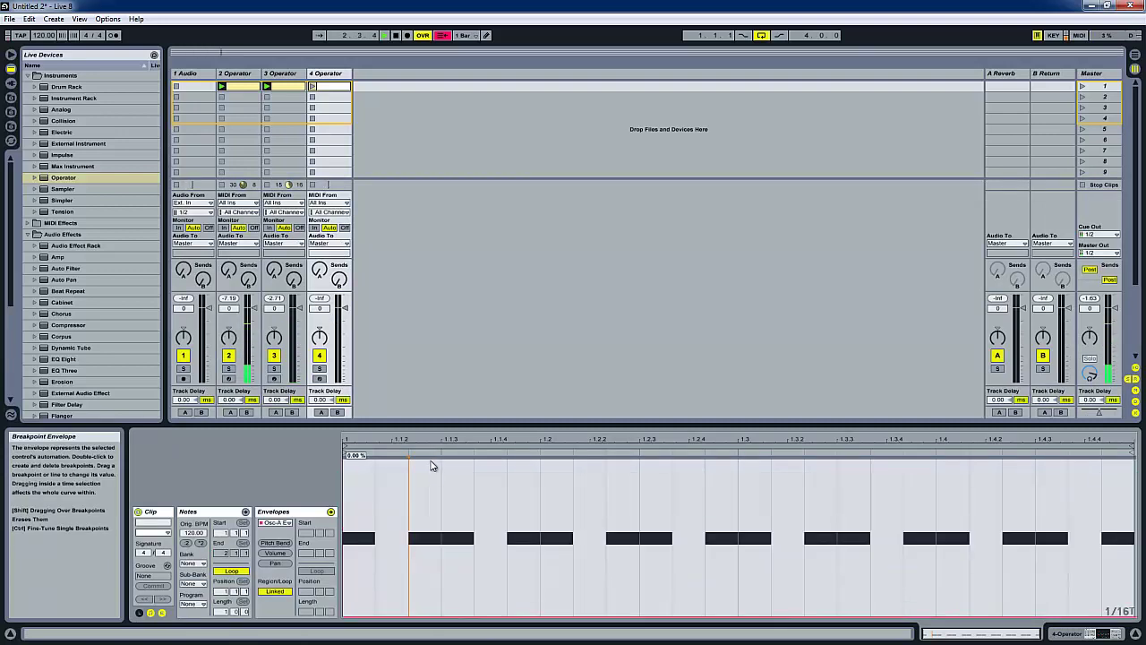
Show the clip modulation for oscillator A's envelope decay and lower it to 0% across the bar
key("shift+Tab")
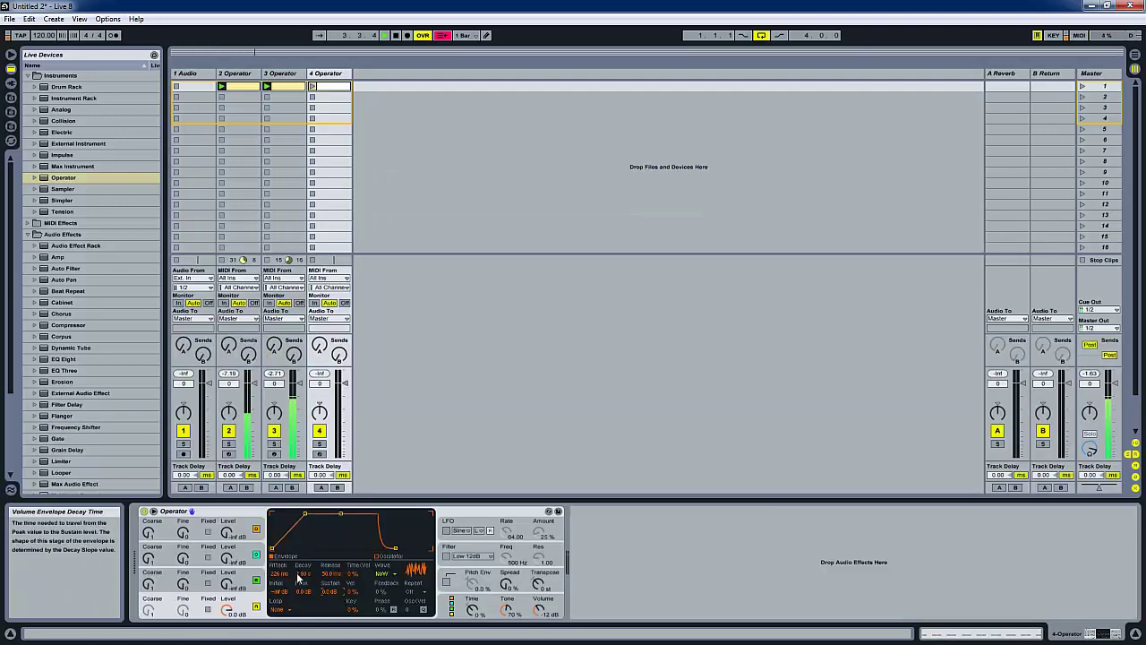
right_click(305, 577)
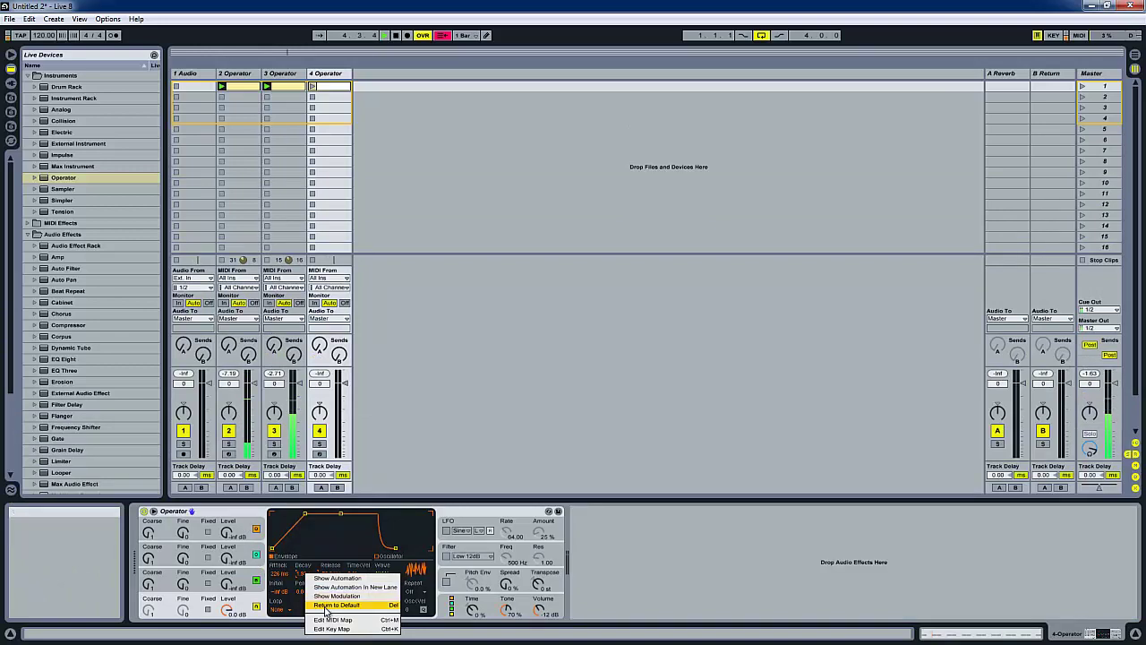
left_click(345, 591)
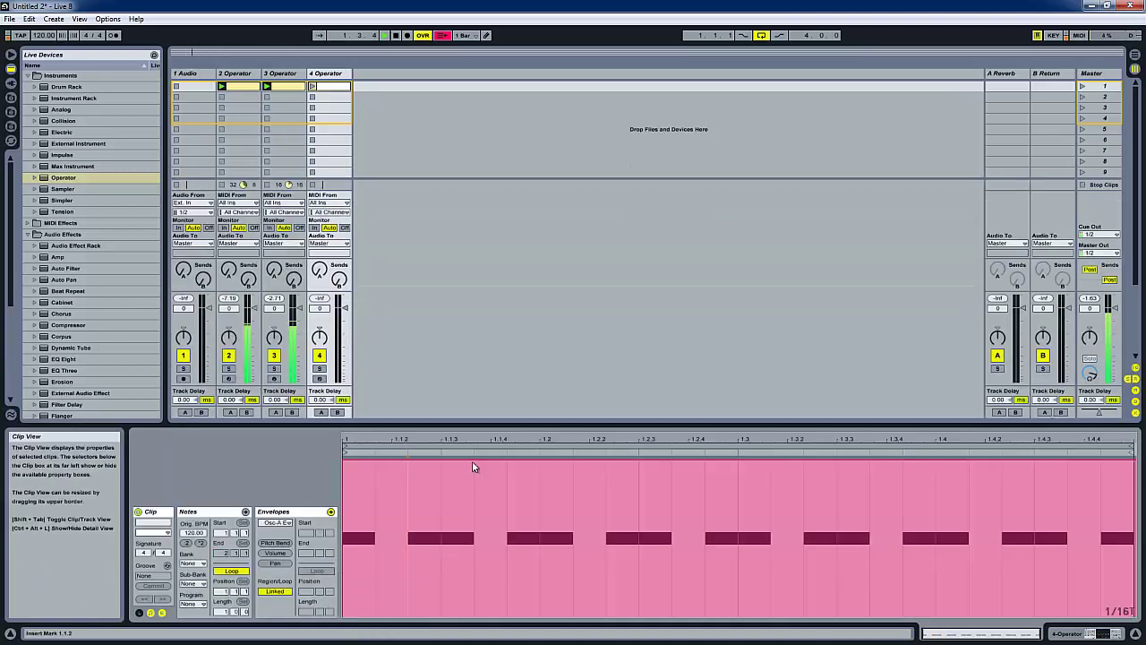
left_click_drag(472, 458, 450, 623)
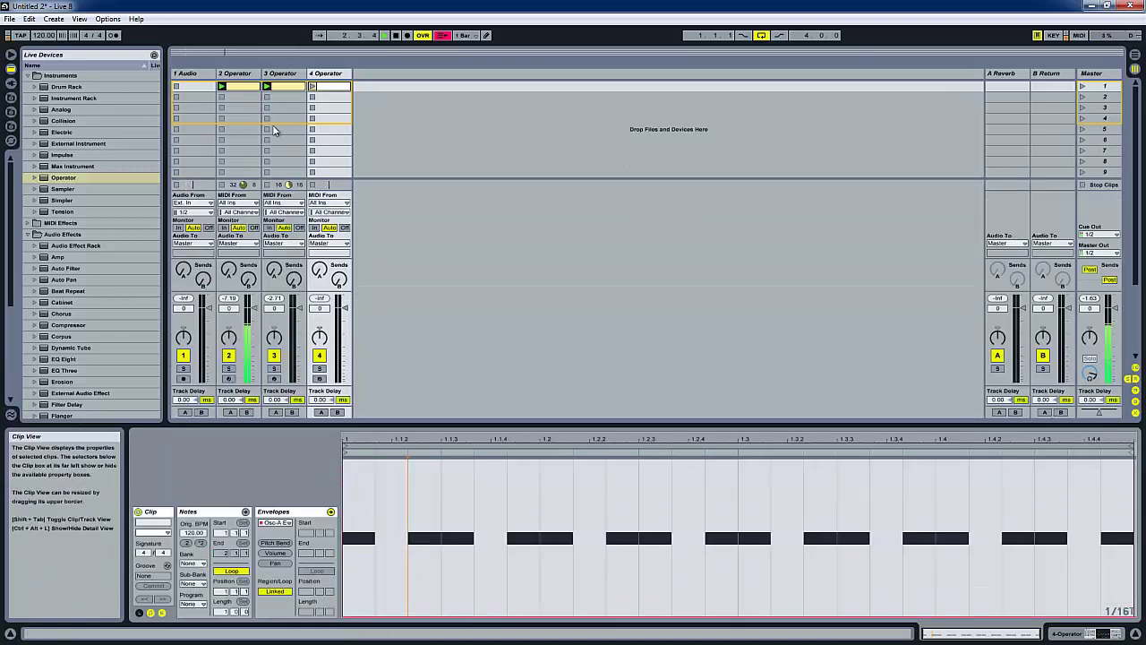
Launch track 4's clip and raise the decay modulation to 41.1% across the bar
left_click(313, 87)
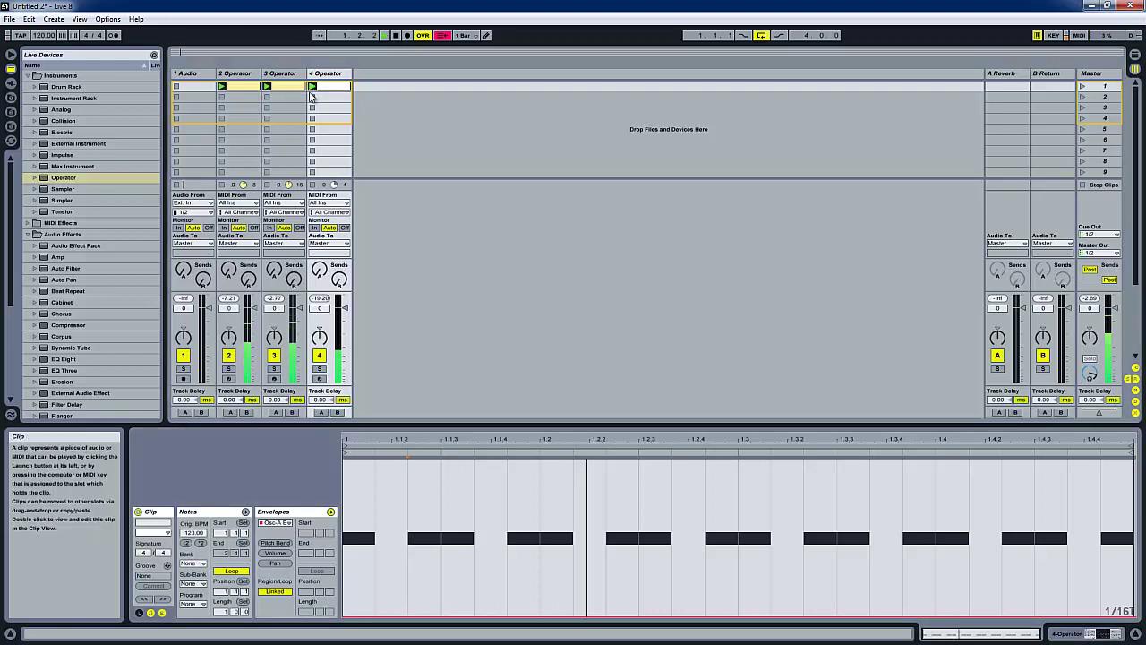
key("shift+Tab")
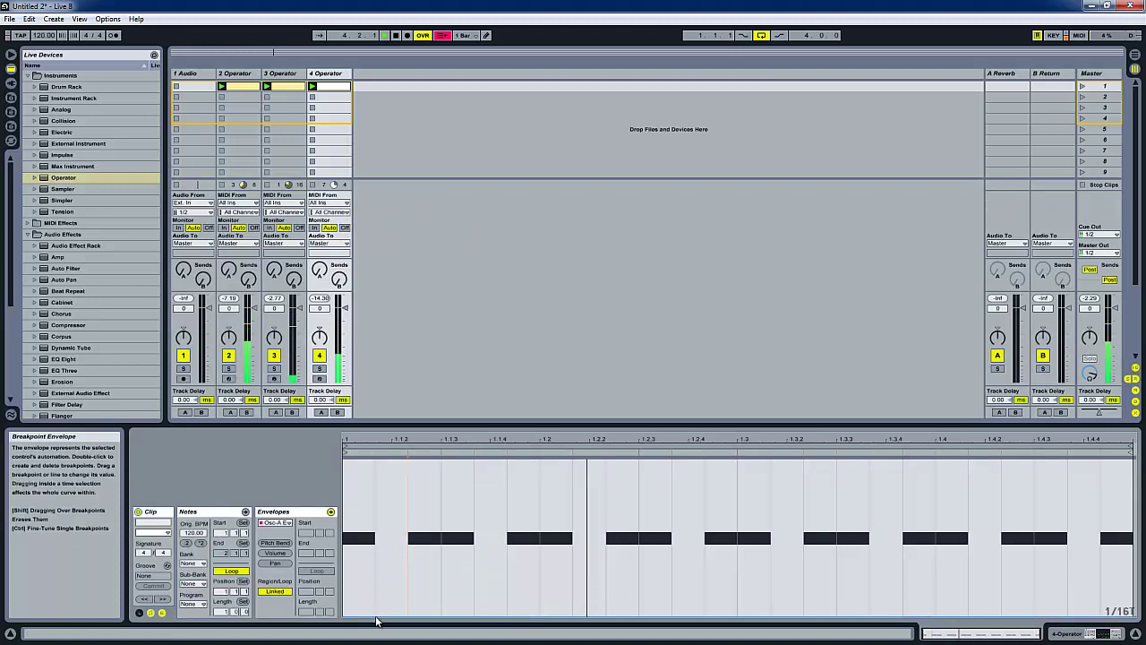
left_click_drag(376, 618, 376, 552)
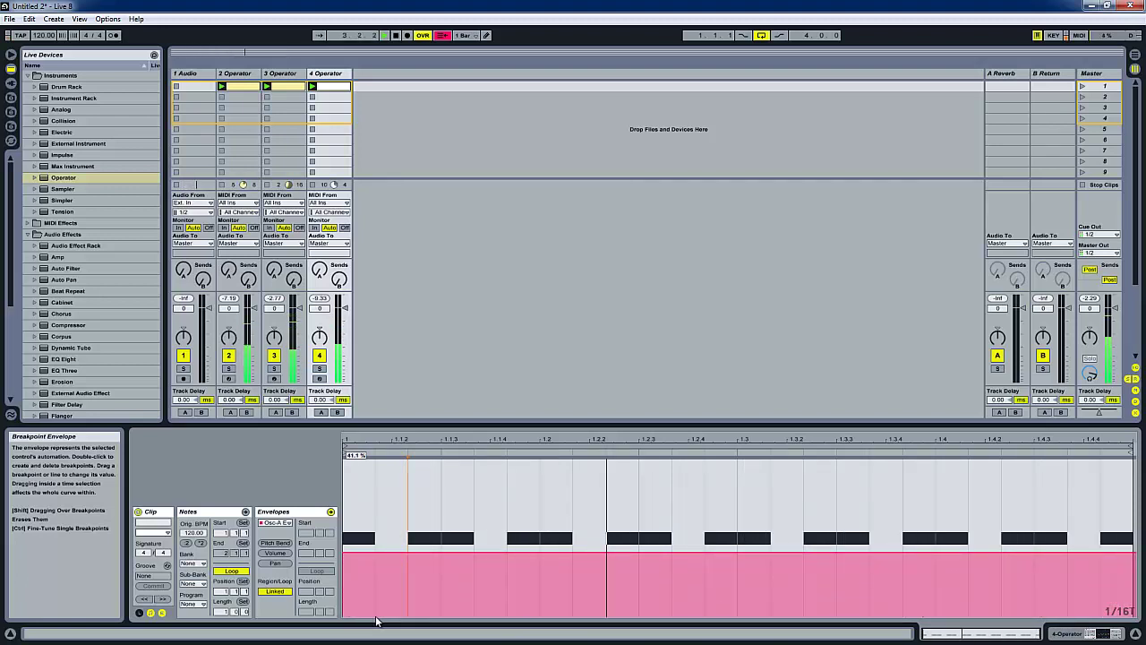
Show the clip modulation for oscillator A's envelope attack and draw four raised triplet steps in the bar's second half, with 58.6% just before 1.4.3
key("shift+Tab")
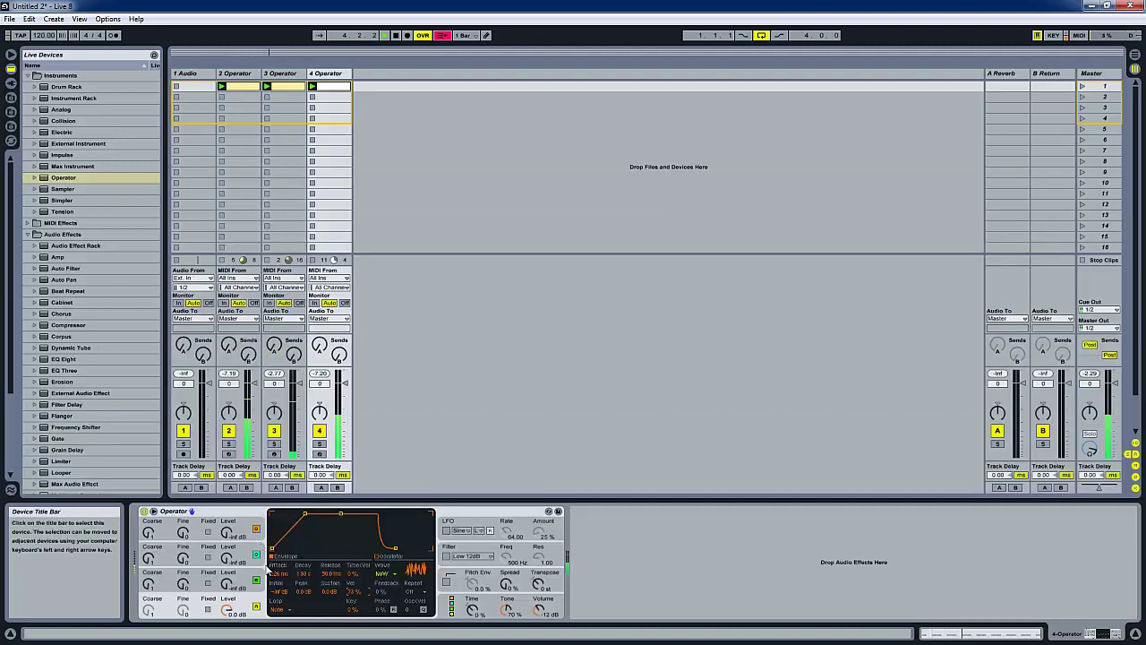
right_click(278, 581)
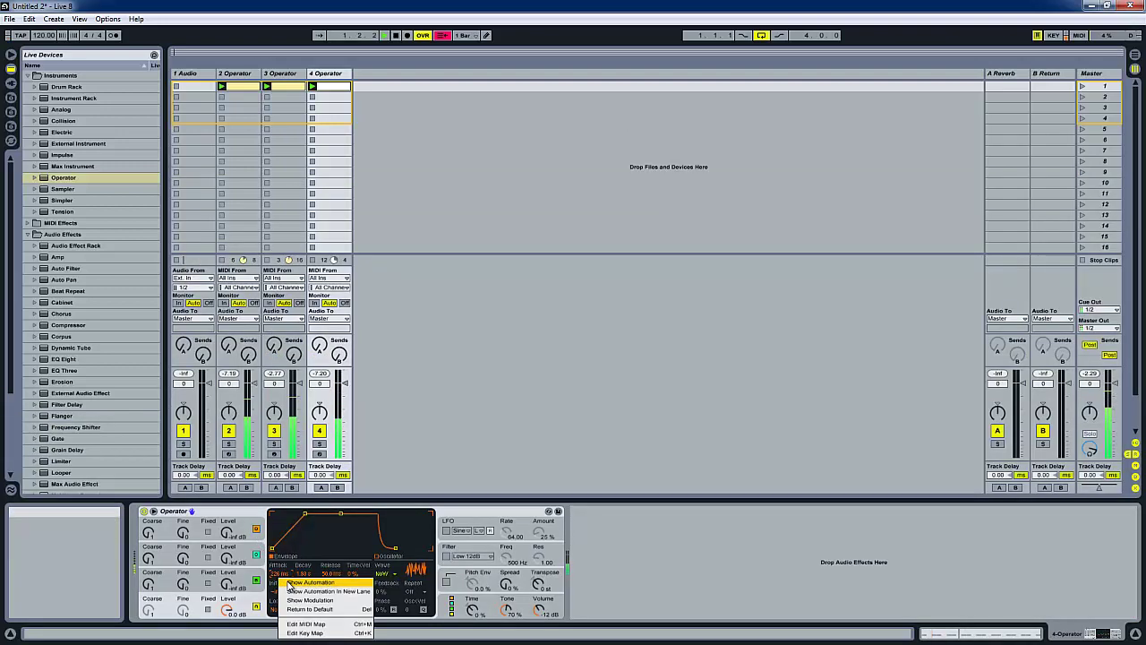
left_click(298, 606)
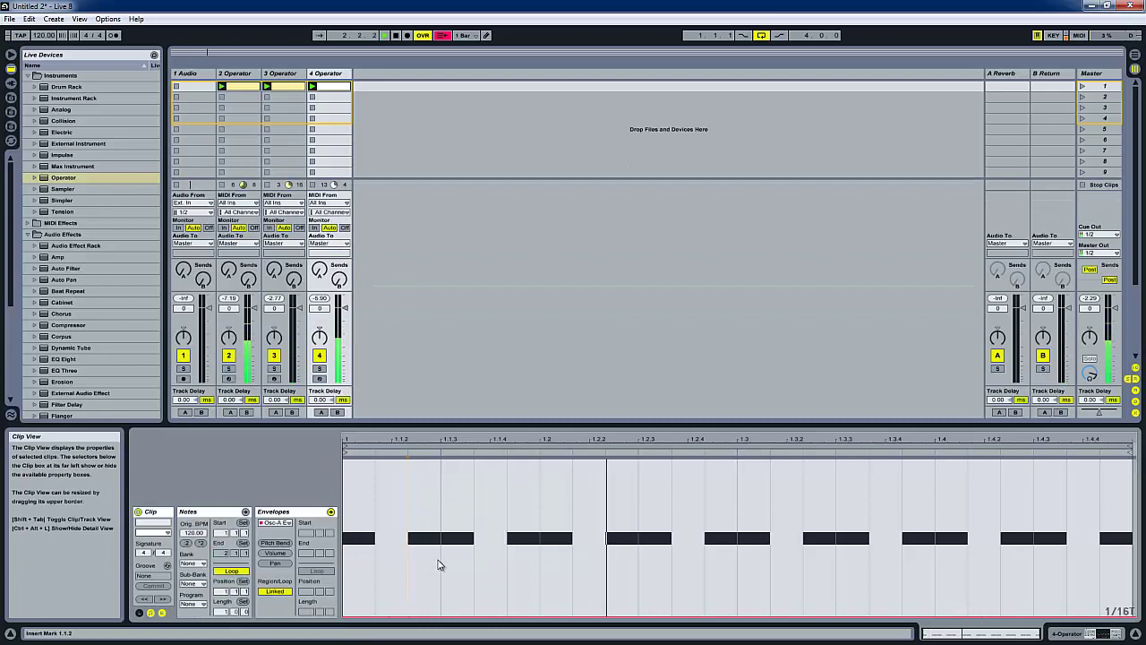
key("ctrl+b")
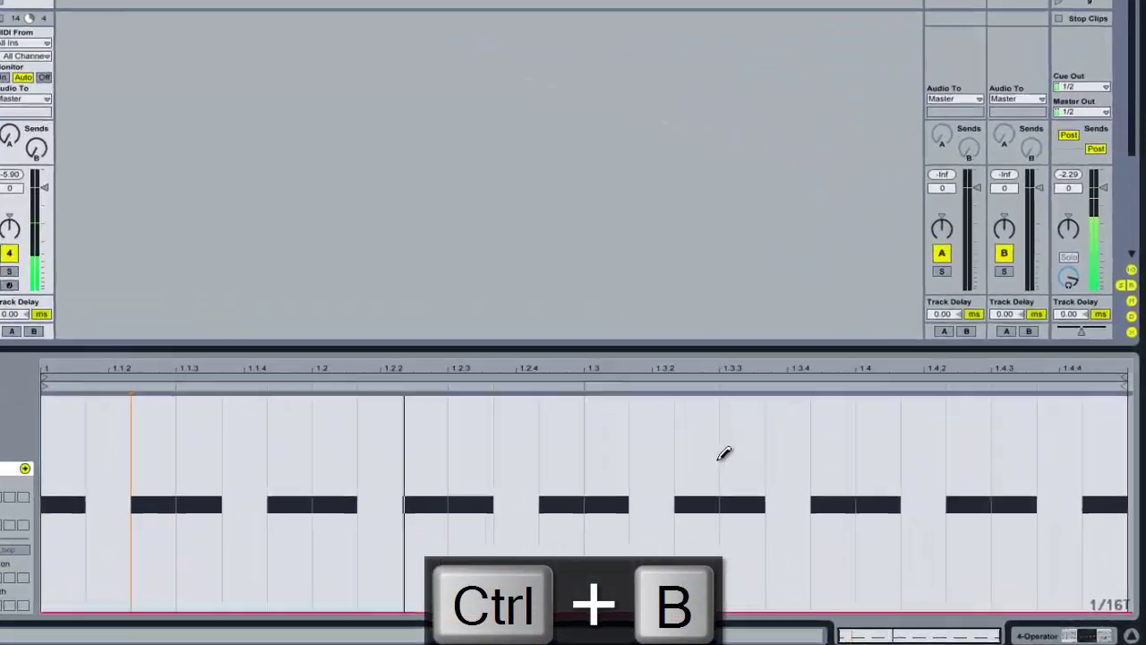
left_click_drag(851, 492, 849, 507)
mouse_move(706, 444)
left_mouse_down()
mouse_move(700, 508)
mouse_move(702, 477)
left_mouse_up()
left_click_drag(576, 450, 583, 440)
mouse_move(701, 450)
left_mouse_down()
mouse_move(713, 438)
mouse_move(717, 470)
left_mouse_up()
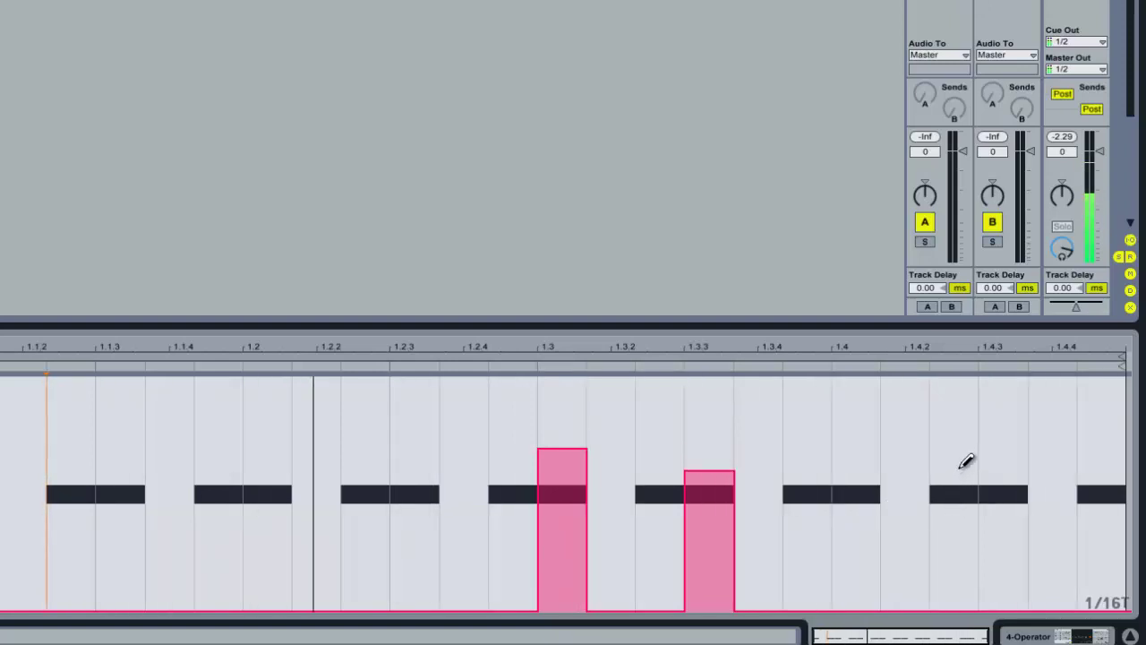
left_click_drag(966, 465, 966, 466)
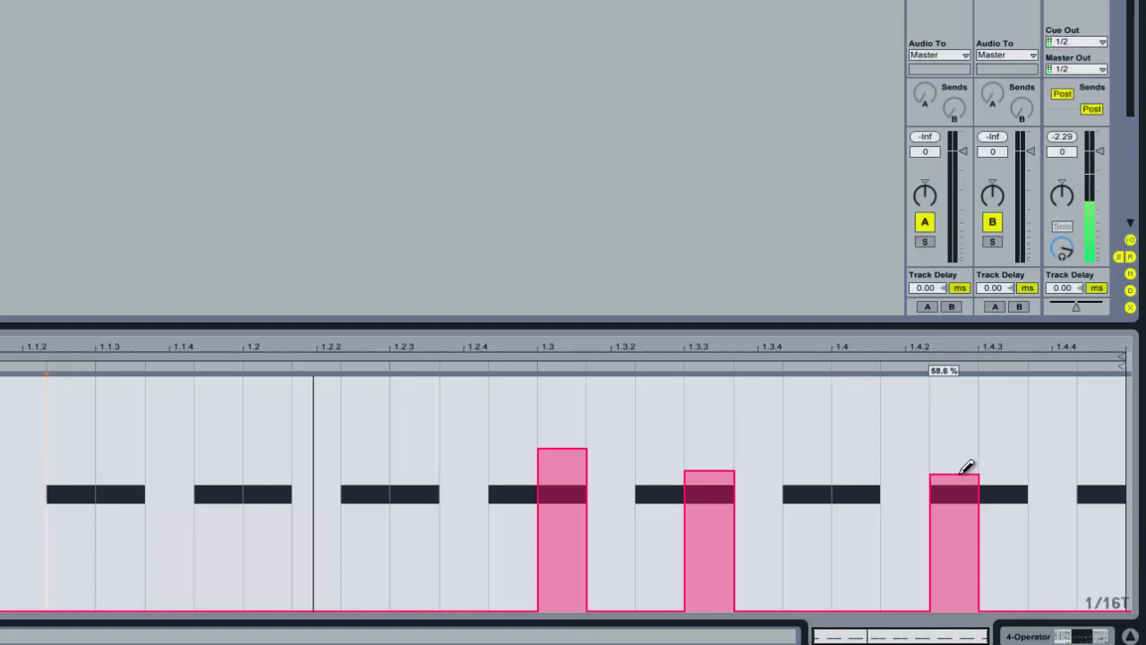
left_click_drag(1107, 437, 1113, 421)
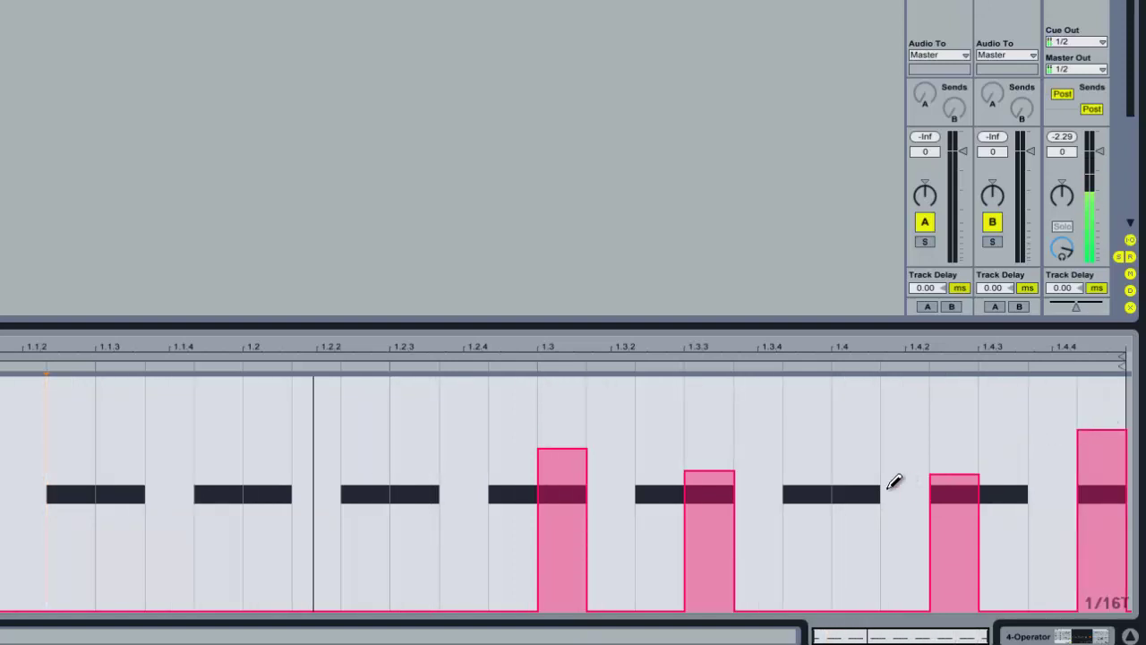
Show oscillator A's sustain modulation and draw raised triplet steps across the bar, with 42.2% at 1.1.3 and 73.0% at 1.3
key("shift+Tab")
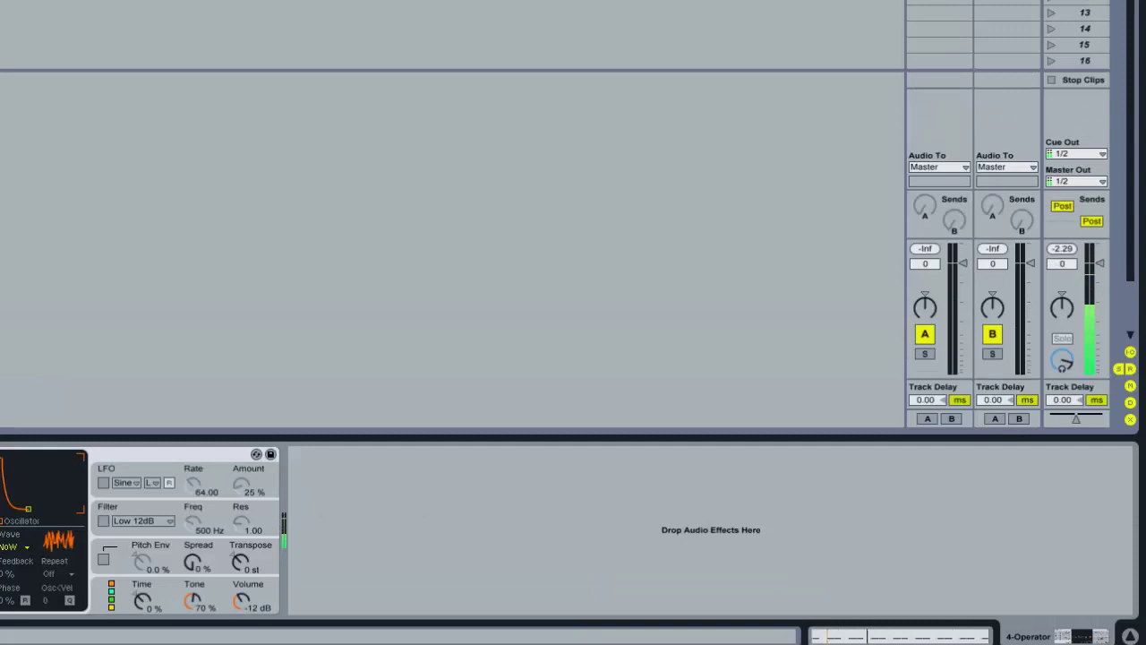
key("shift+Tab")
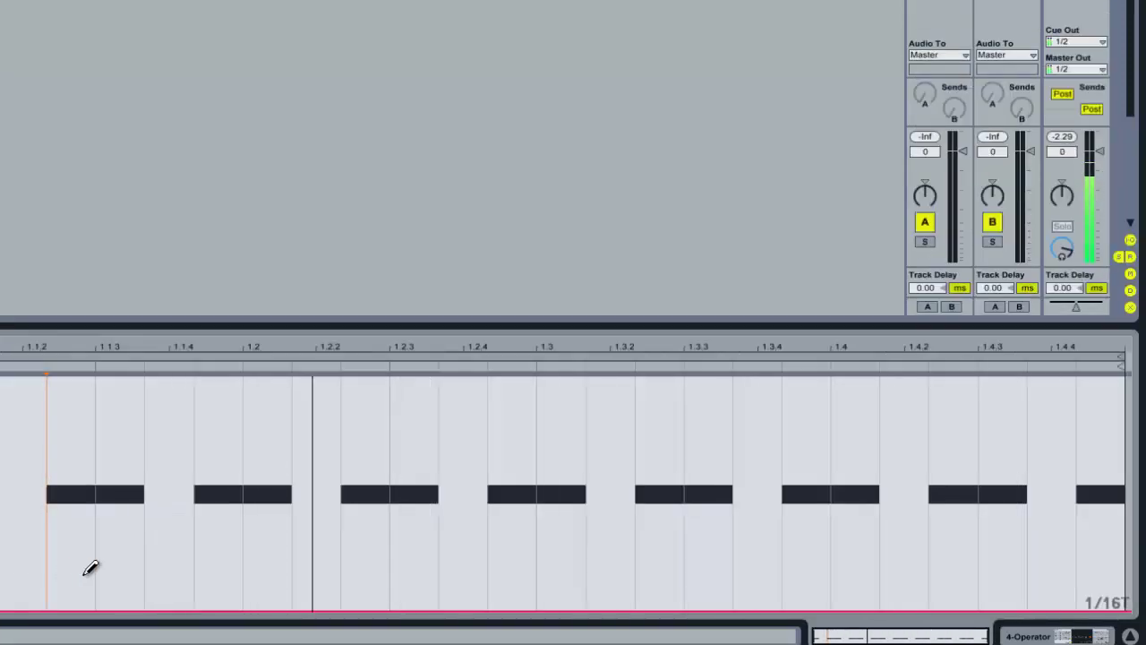
left_click_drag(134, 558, 139, 504)
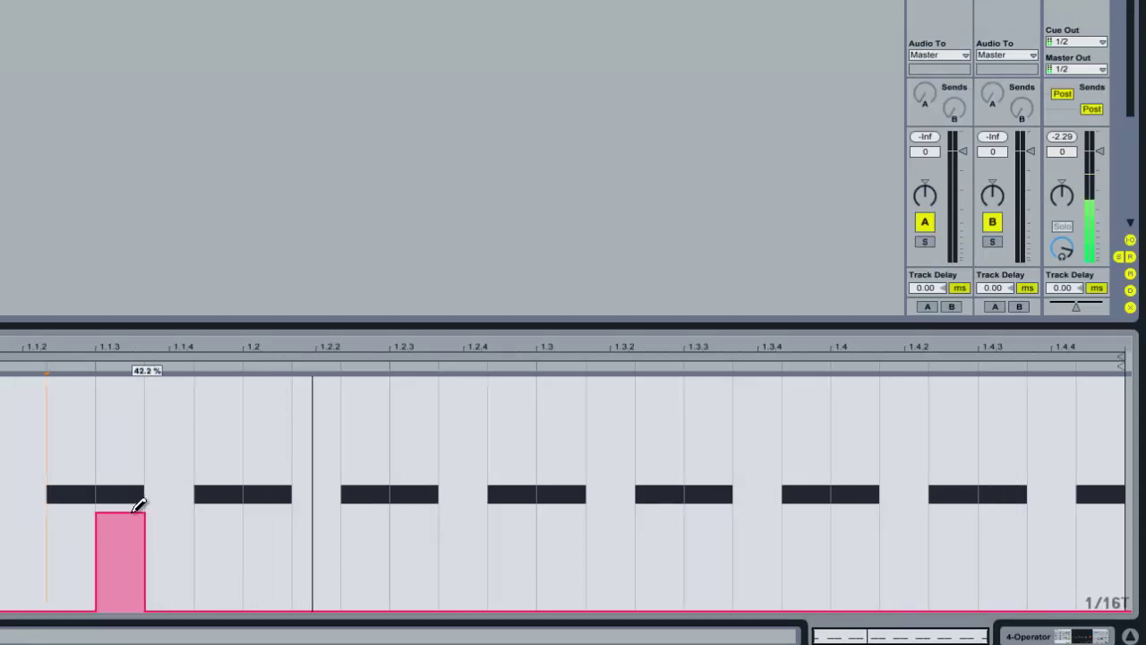
left_click(274, 501)
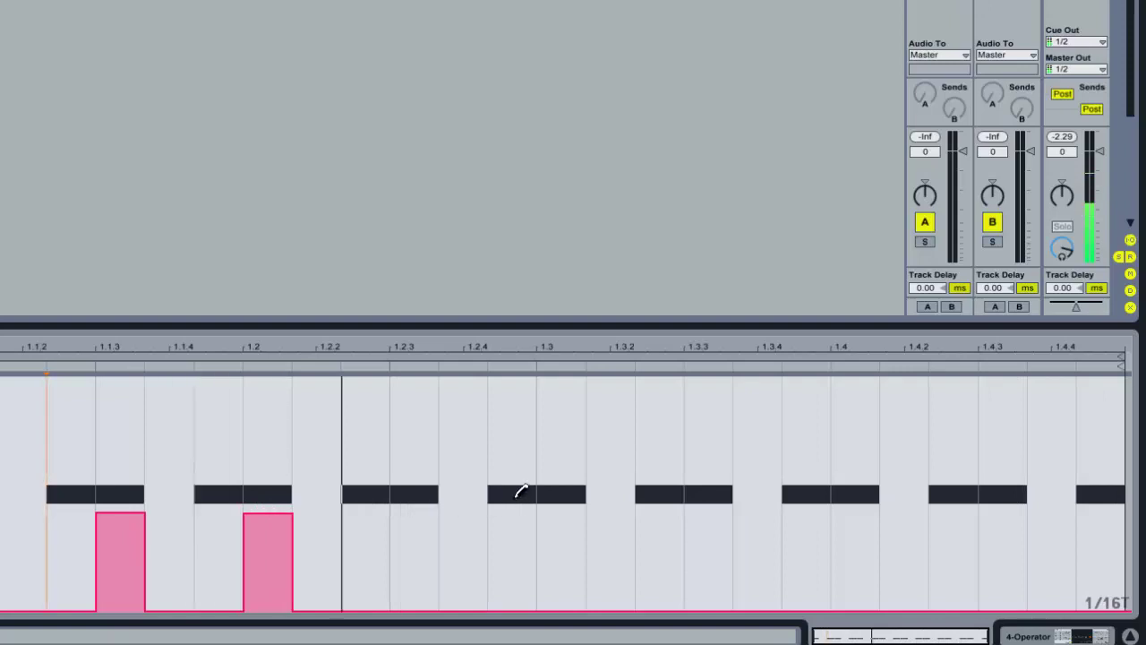
mouse_move(526, 482)
left_mouse_down()
mouse_move(534, 453)
mouse_move(568, 433)
left_mouse_up()
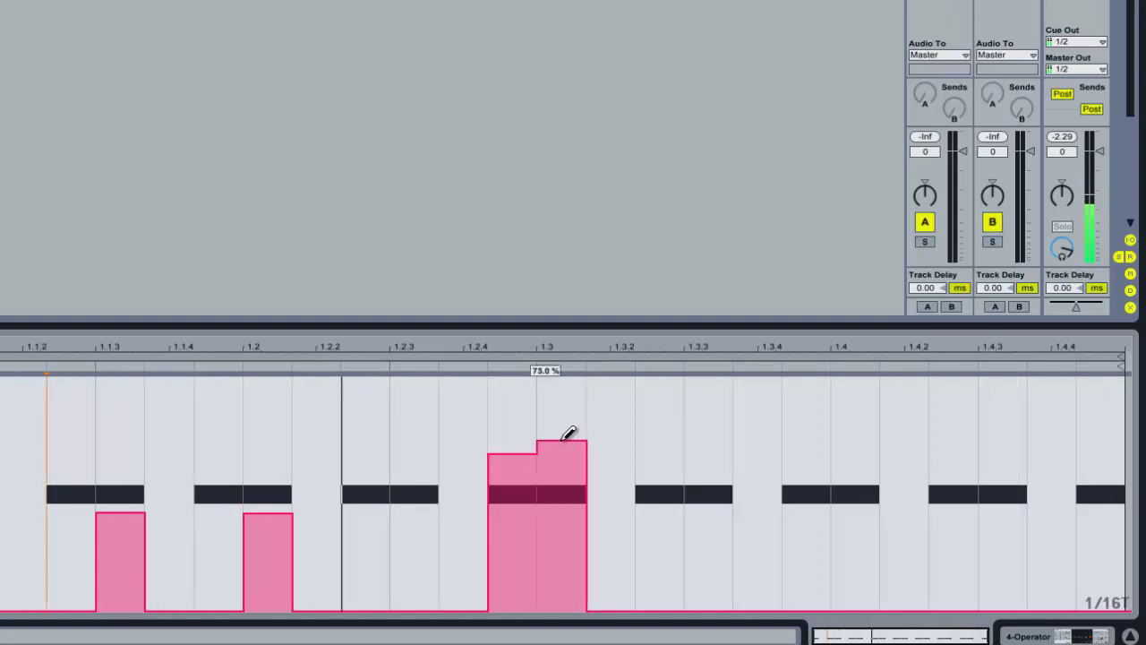
left_click(709, 477)
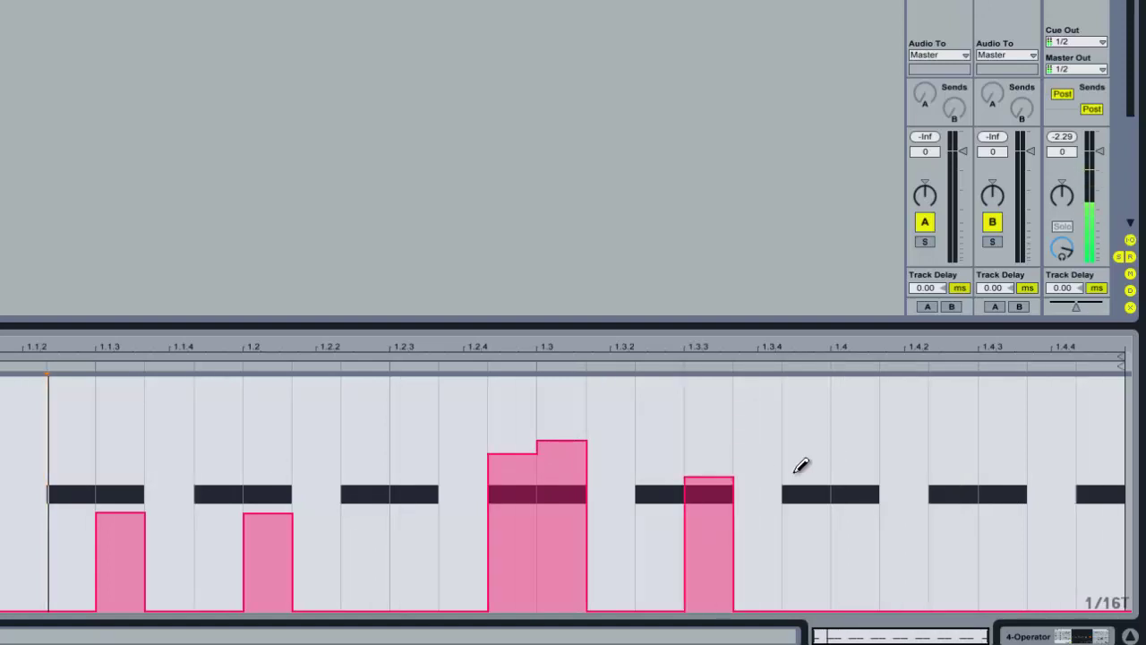
left_click(855, 476)
left_click_drag(855, 479, 861, 503)
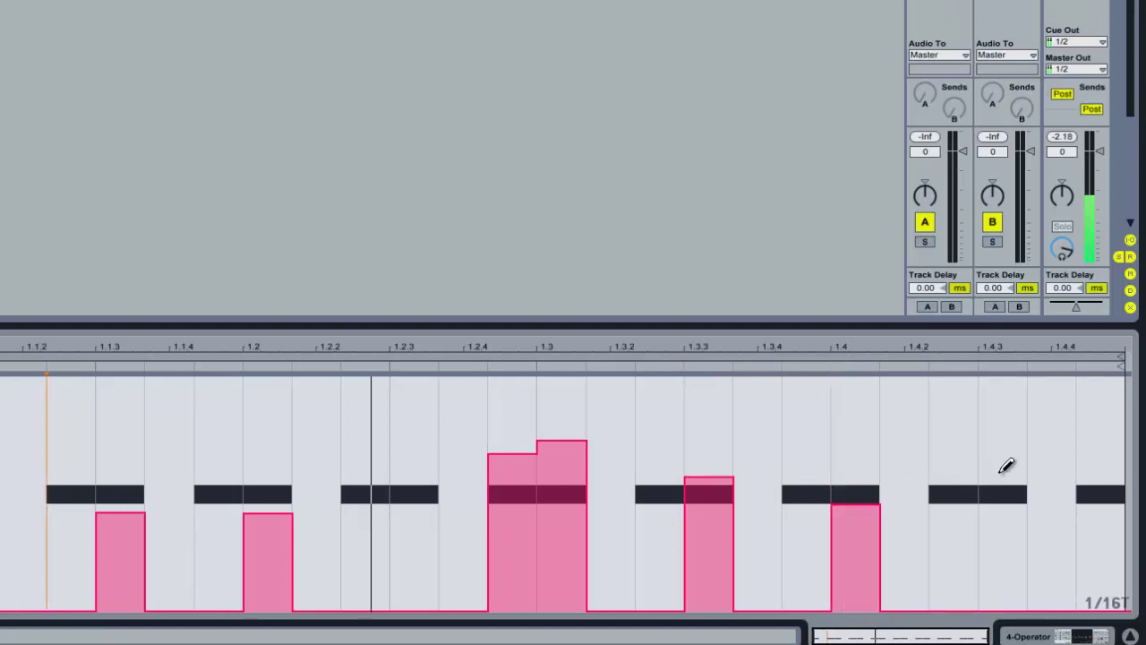
left_click_drag(1006, 466, 1010, 455)
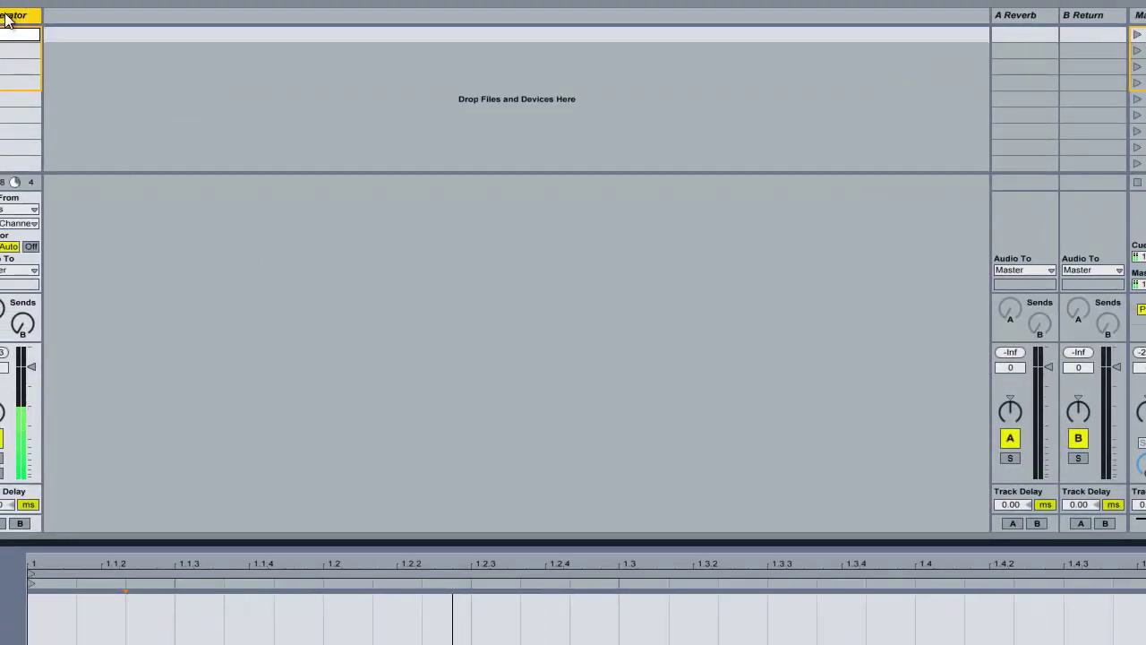
Duplicate the track 4 Operator, turn off draw mode, and delete all notes from the copy's clip
key("ctrl+d")
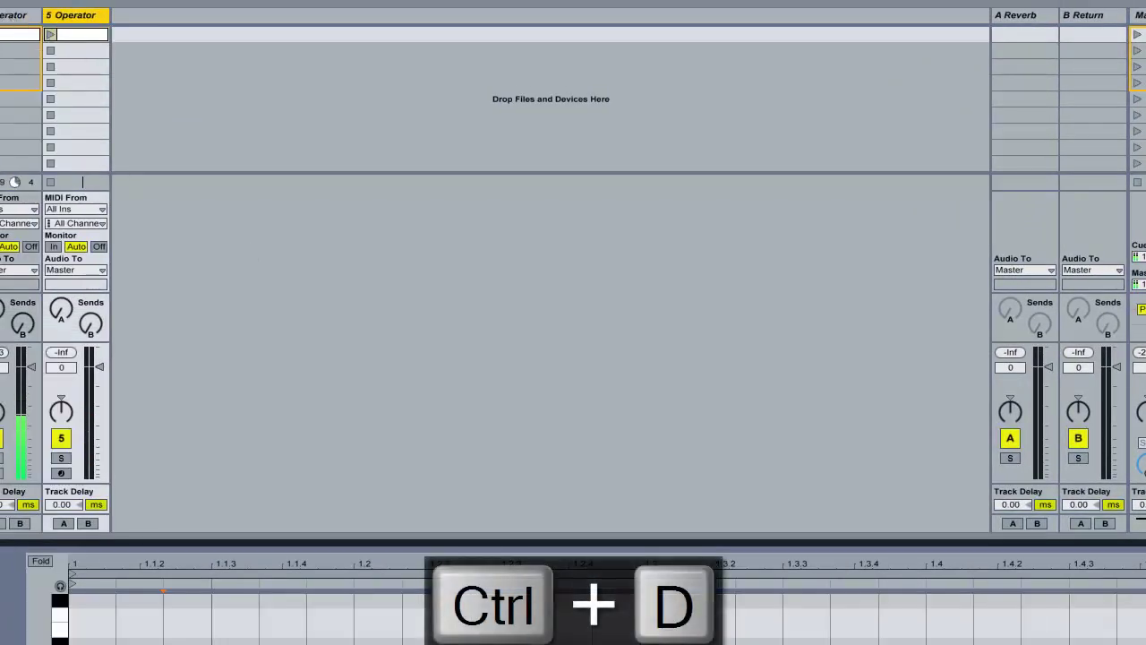
key("ctrl+b")
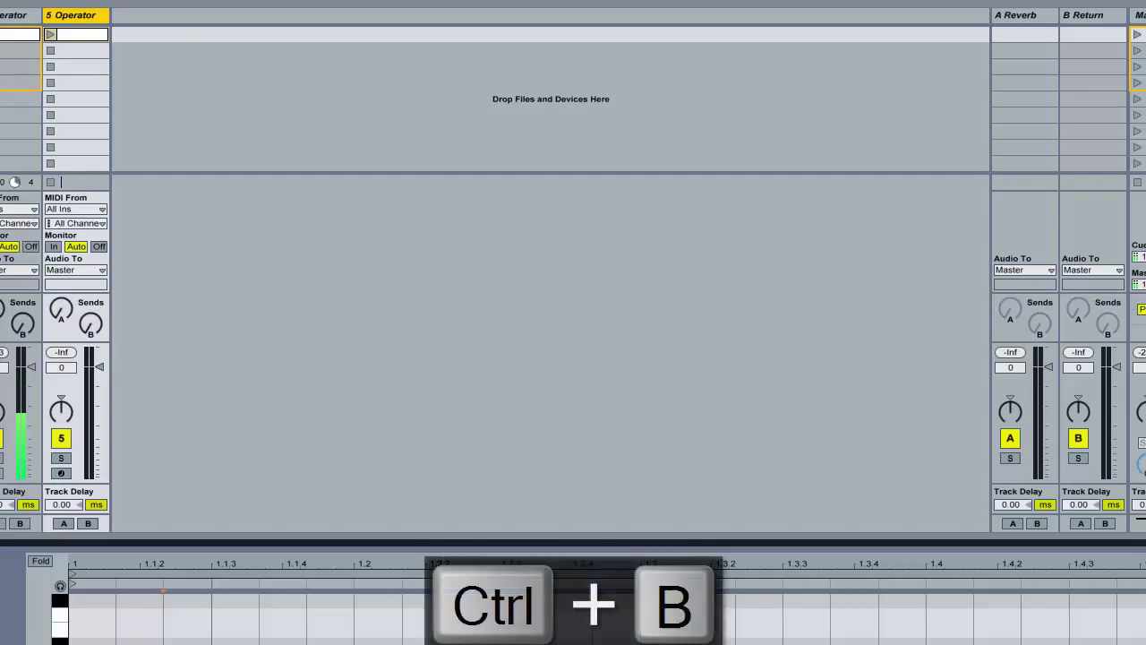
key("ctrl+3")
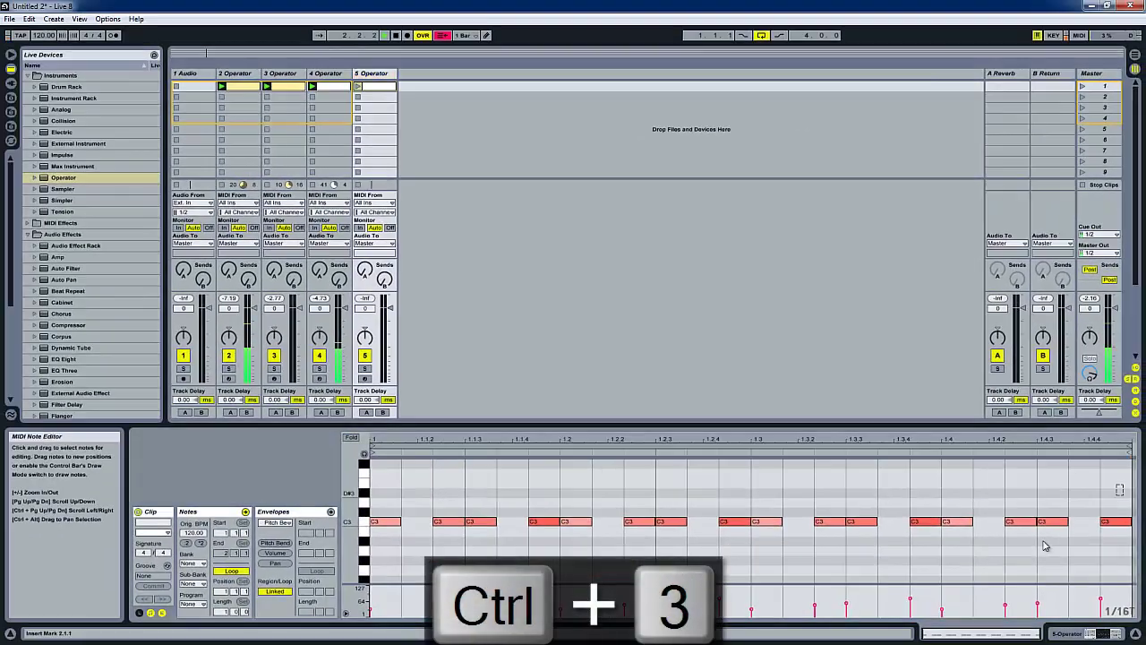
left_click_drag(1122, 484, 344, 581)
key("Delete")
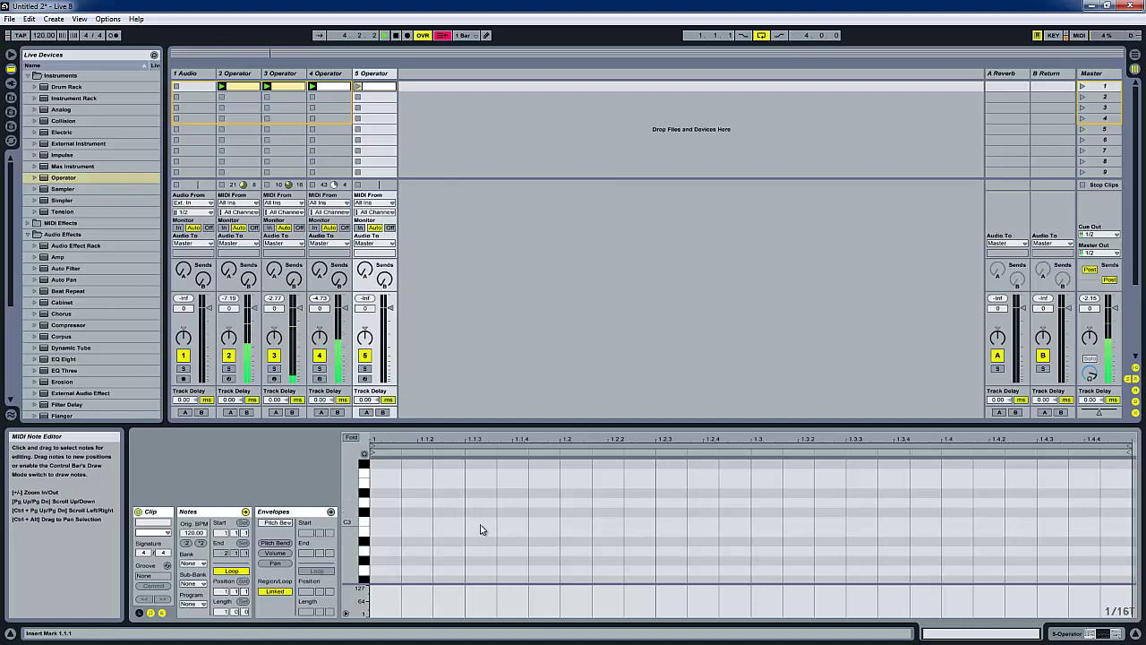
Place a one-step C3 note at 1.1.3 and duplicate it onto every beat of the bar
left_click(481, 521)
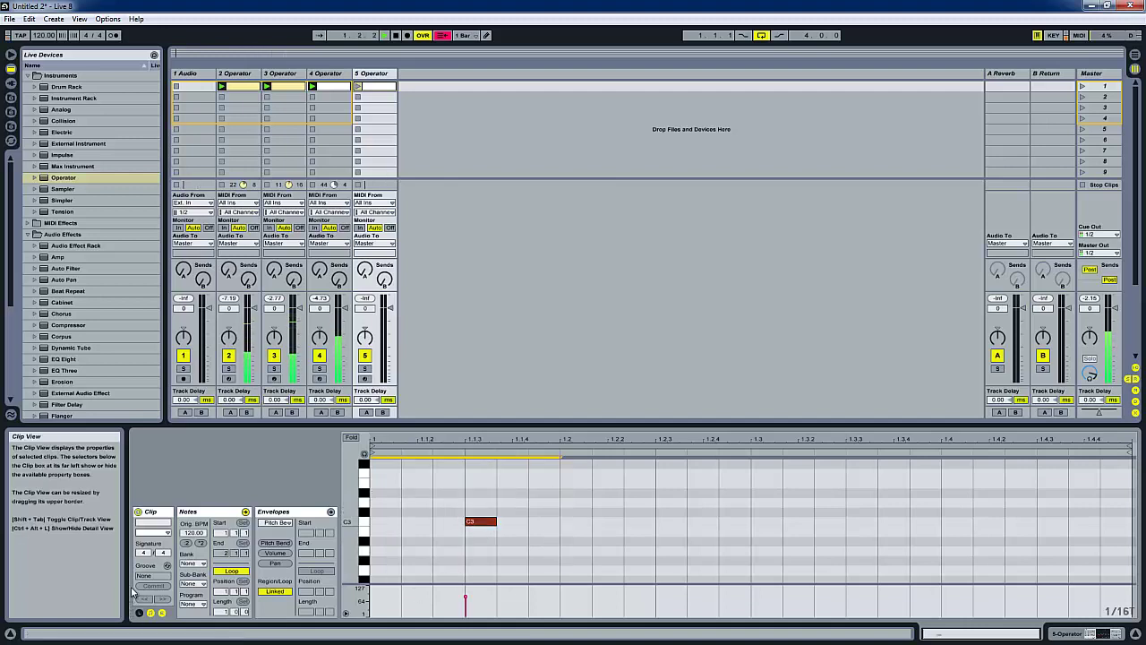
key("ctrl+d")
key("ctrl+d")
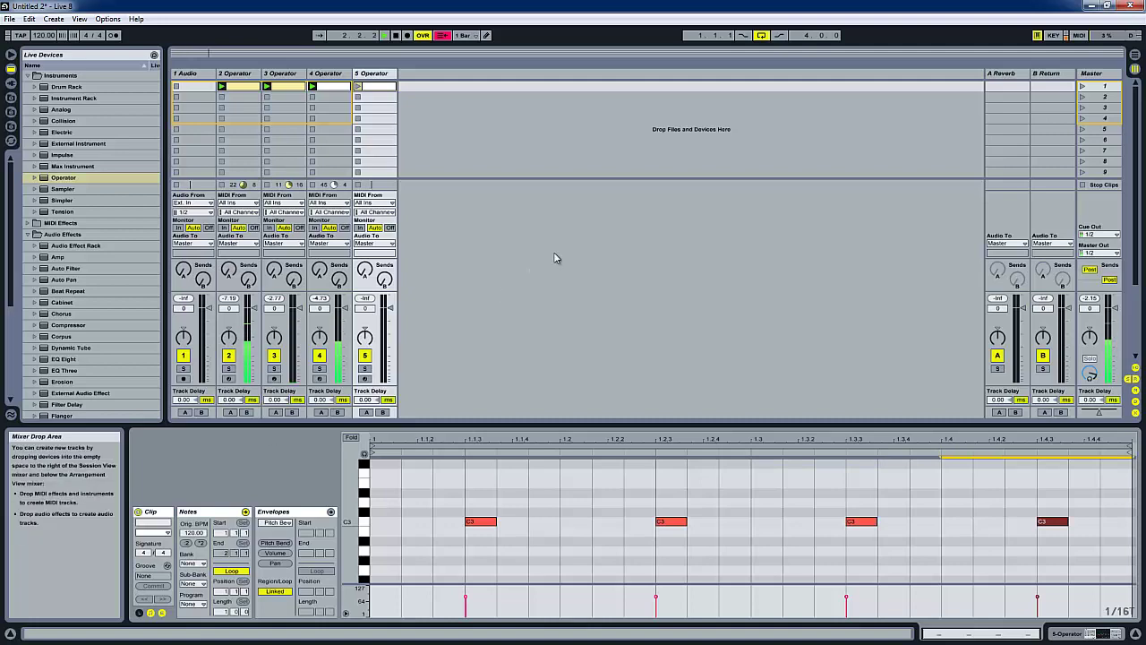
On track 5, set oscillator A's envelope sustain to -inf dB and decay to 1.15 s, and launch the clip
key("shift+Tab")
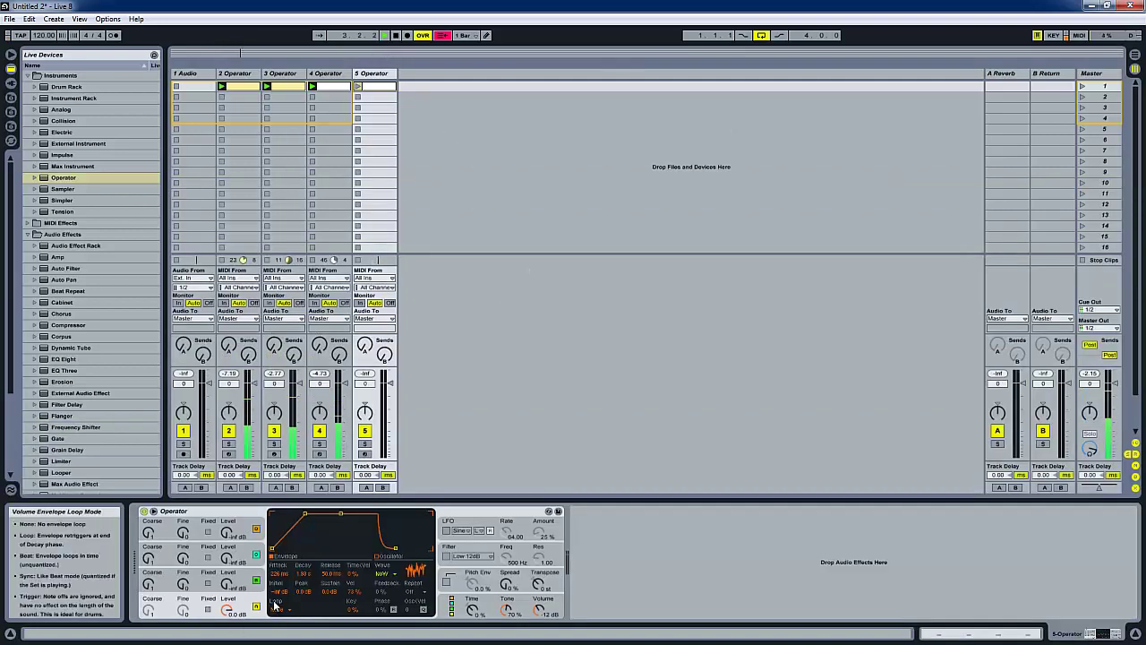
left_click_drag(327, 593, 326, 609)
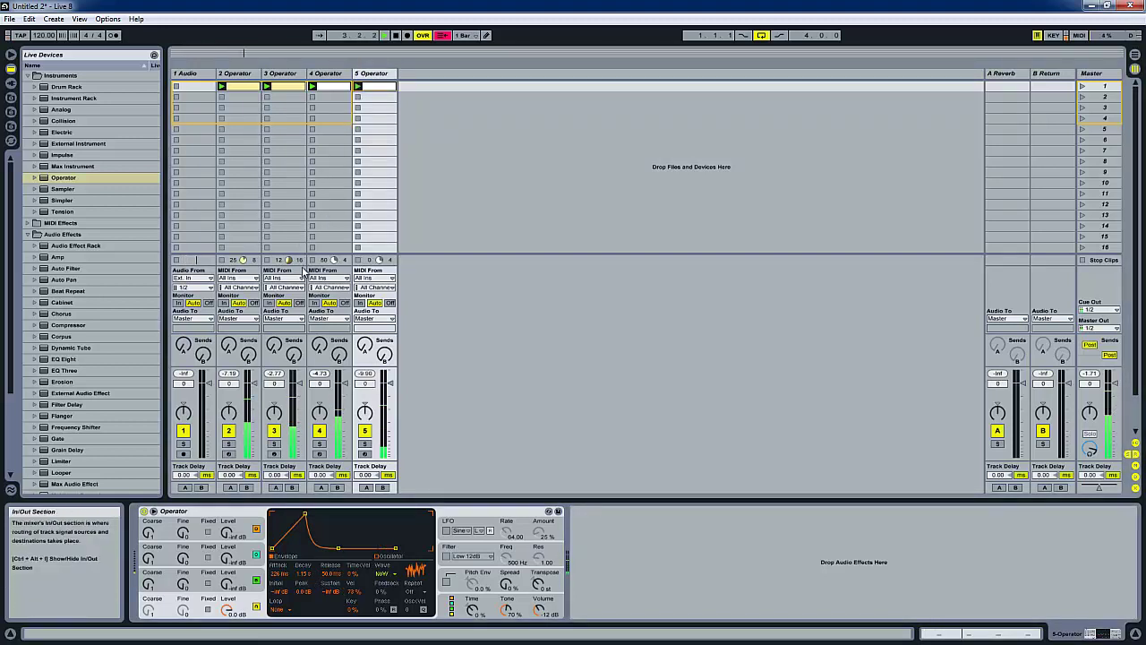
Show the clip modulation for oscillator A's envelope attack on track 5 and clear the envelope
right_click(279, 579)
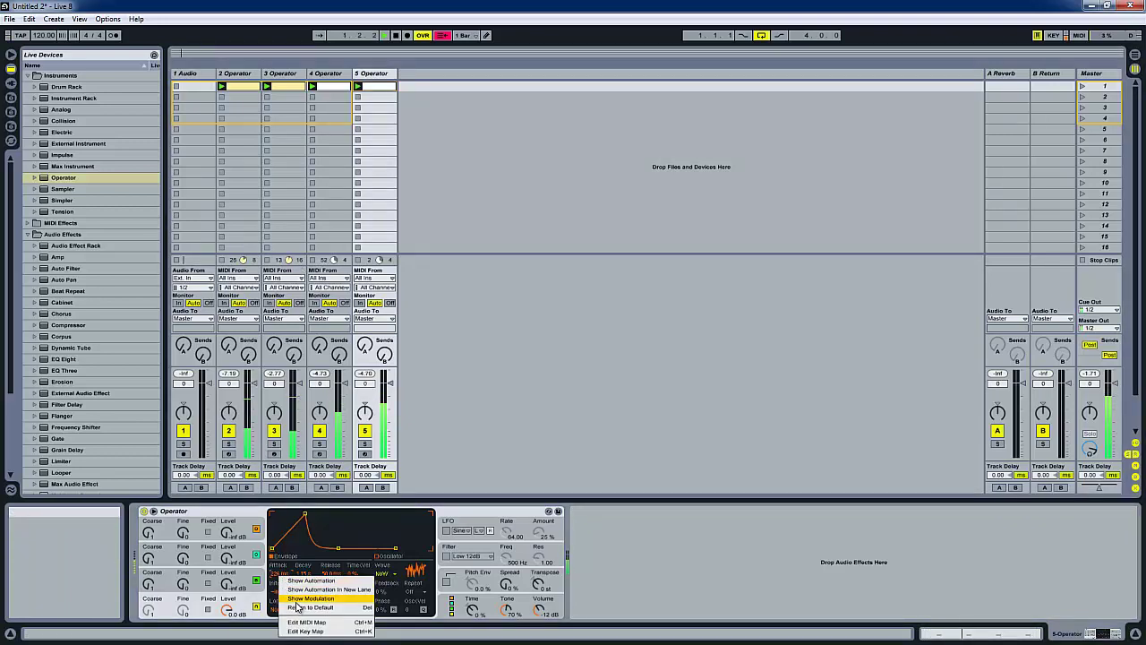
left_click(304, 602)
right_click(450, 533)
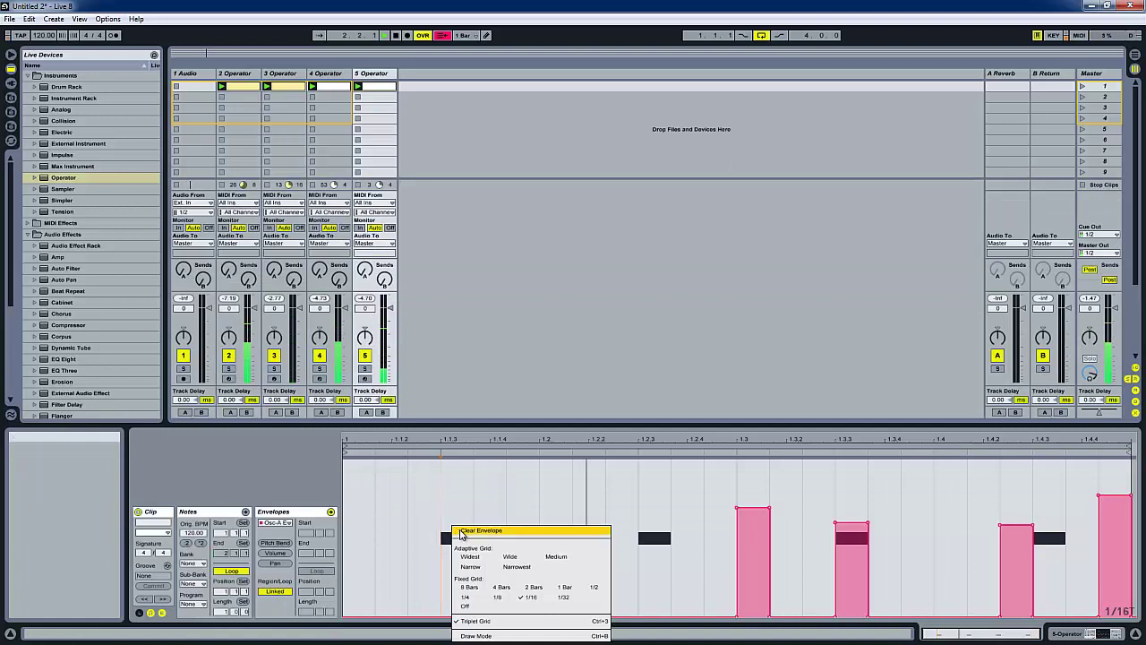
left_click(461, 530)
Show the clip modulation for oscillator A's envelope decay on track 5 and clear the envelope
key("shift+Tab")
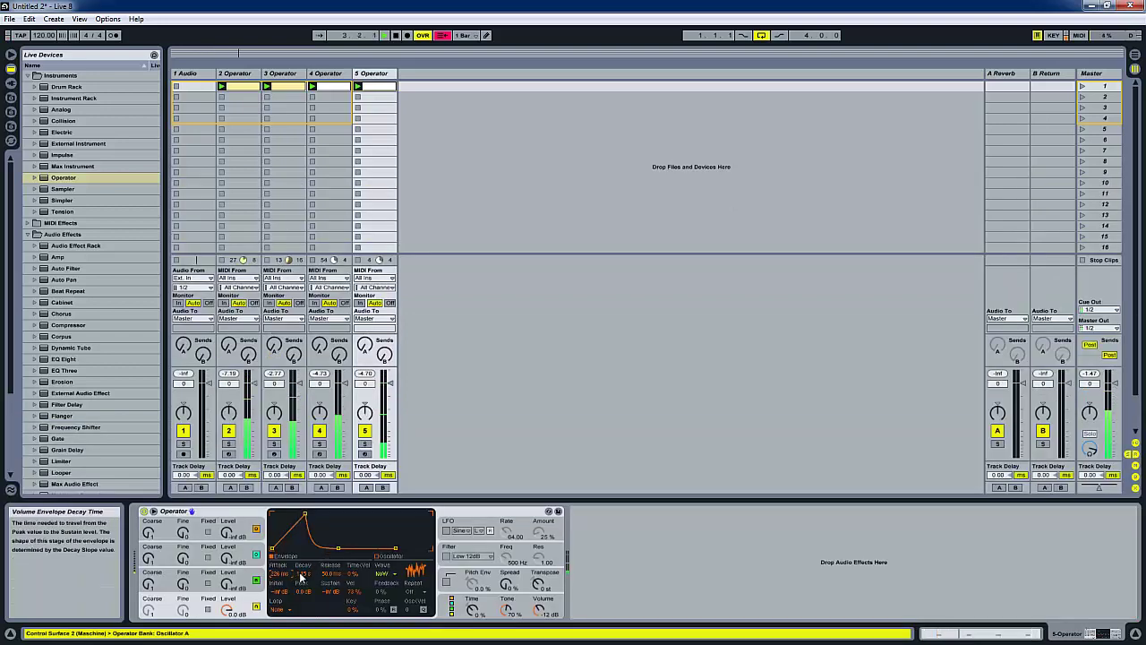
right_click(300, 577)
left_click(309, 602)
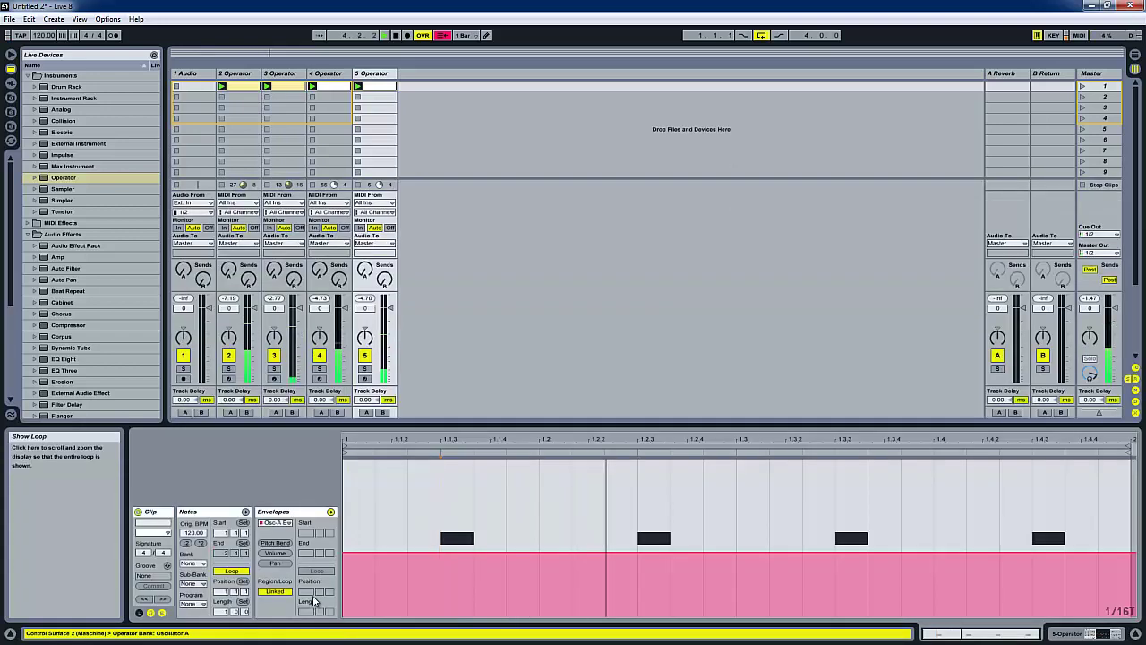
right_click(465, 523)
left_click(473, 450)
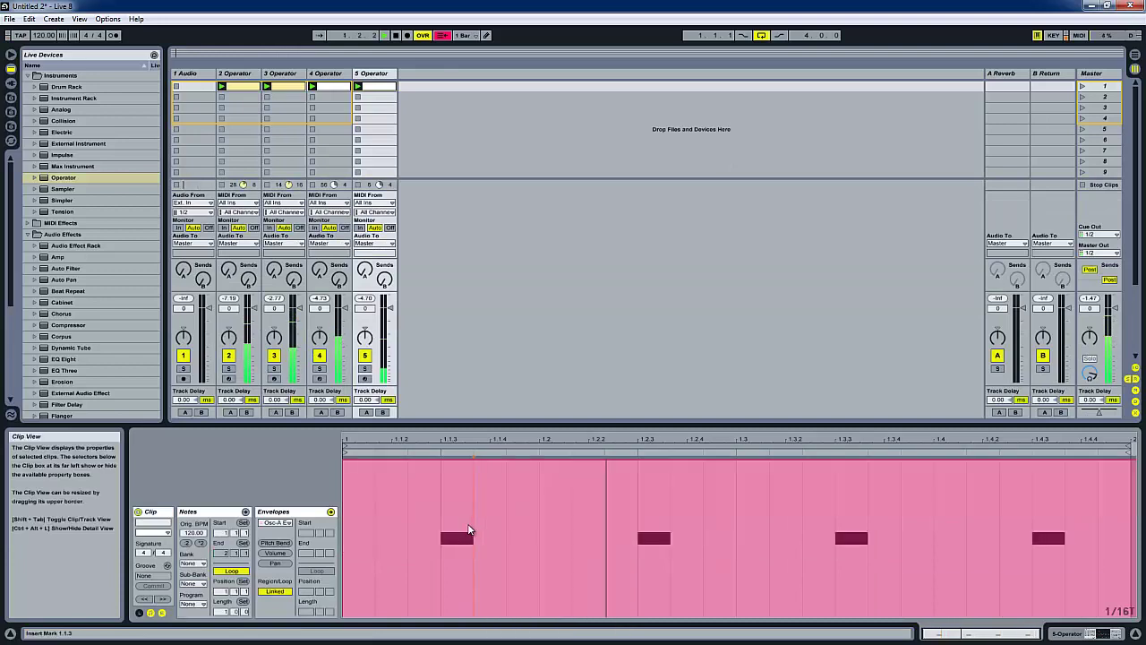
Show the clip modulation for oscillator A's envelope sustain on track 5 and clear the envelope
key("shift+Tab")
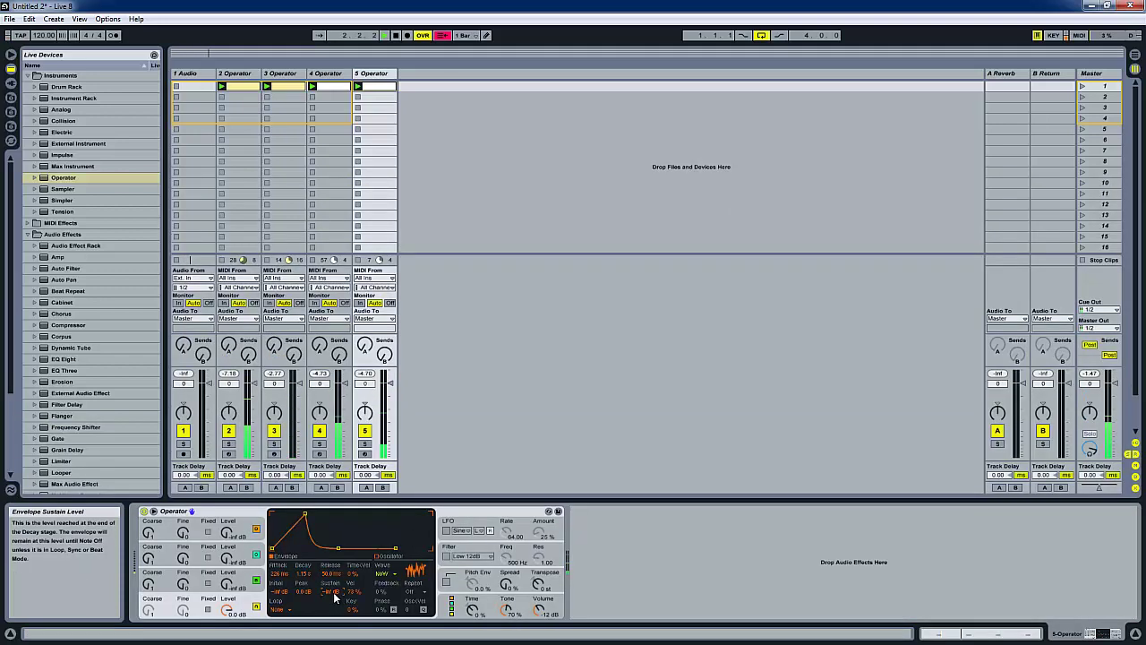
right_click(335, 598)
left_click(380, 545)
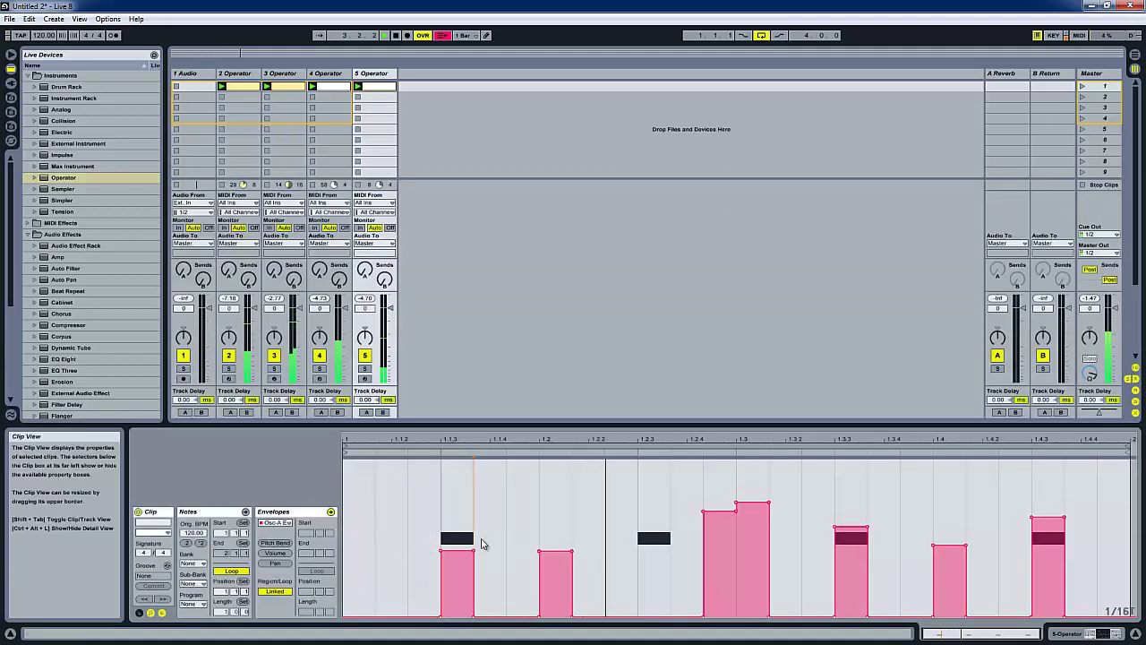
right_click(530, 459)
left_click(518, 427)
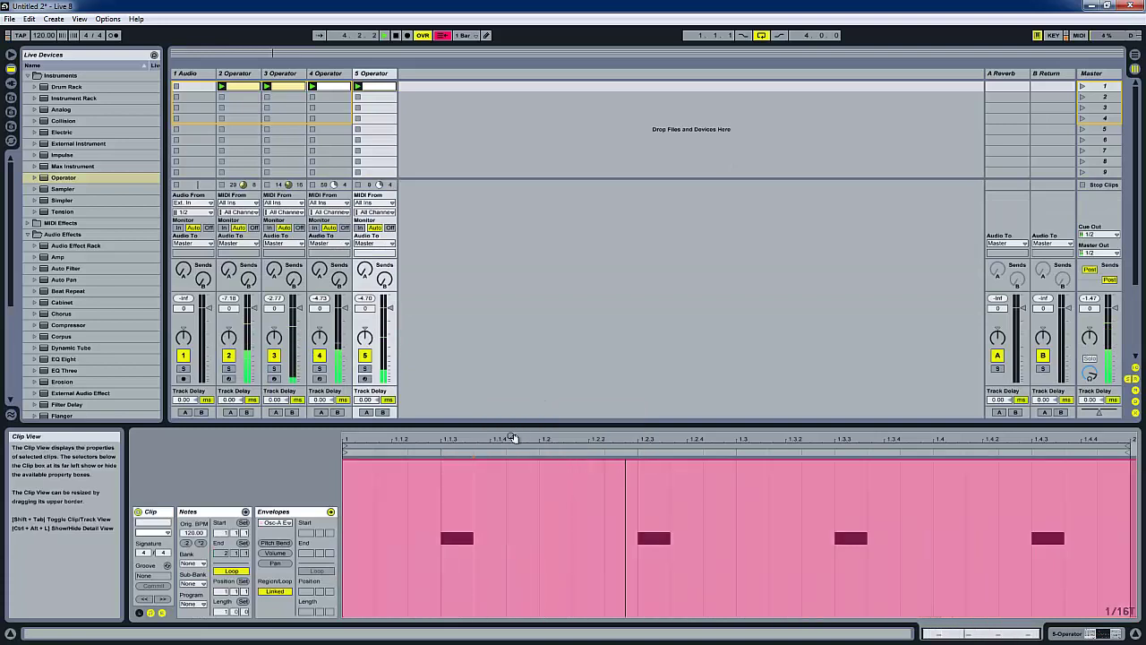
Show track 5's clip modulation for oscillator A's envelope attack and lower it to 0% across the bar
key("shift+Tab")
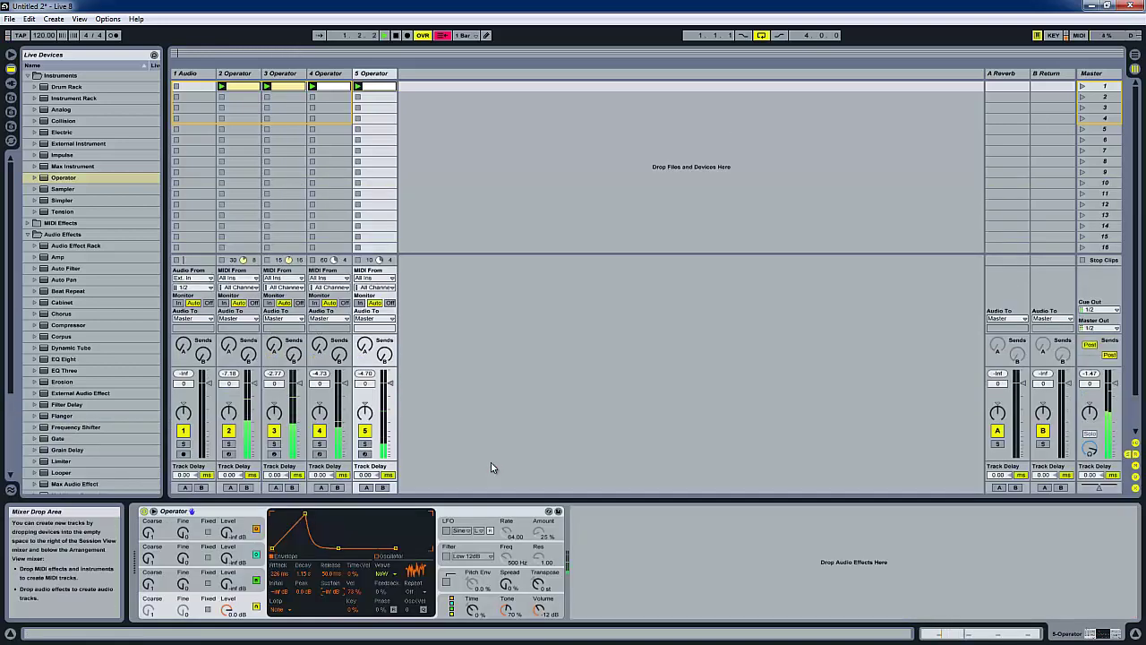
right_click(278, 580)
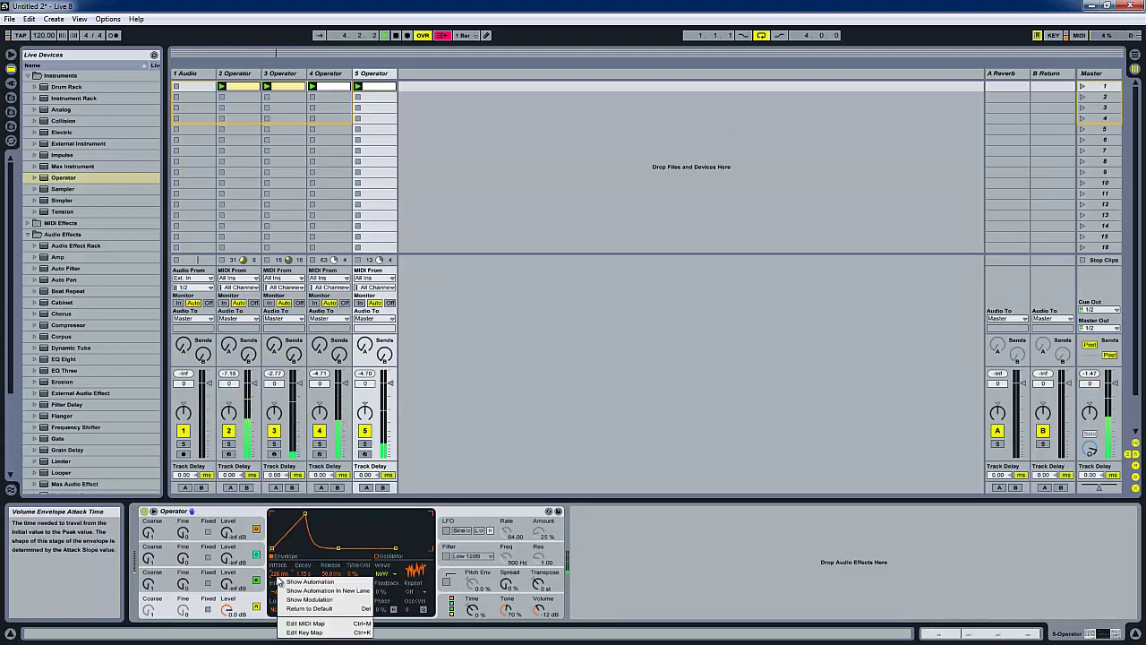
left_click(290, 599)
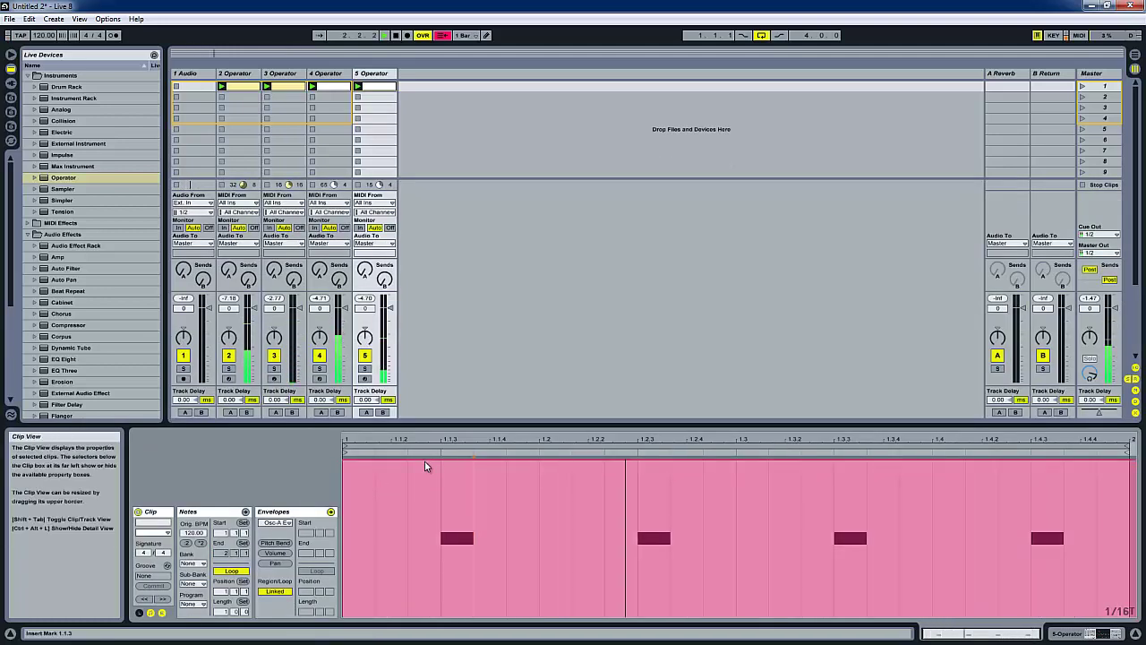
left_click_drag(424, 460, 386, 618)
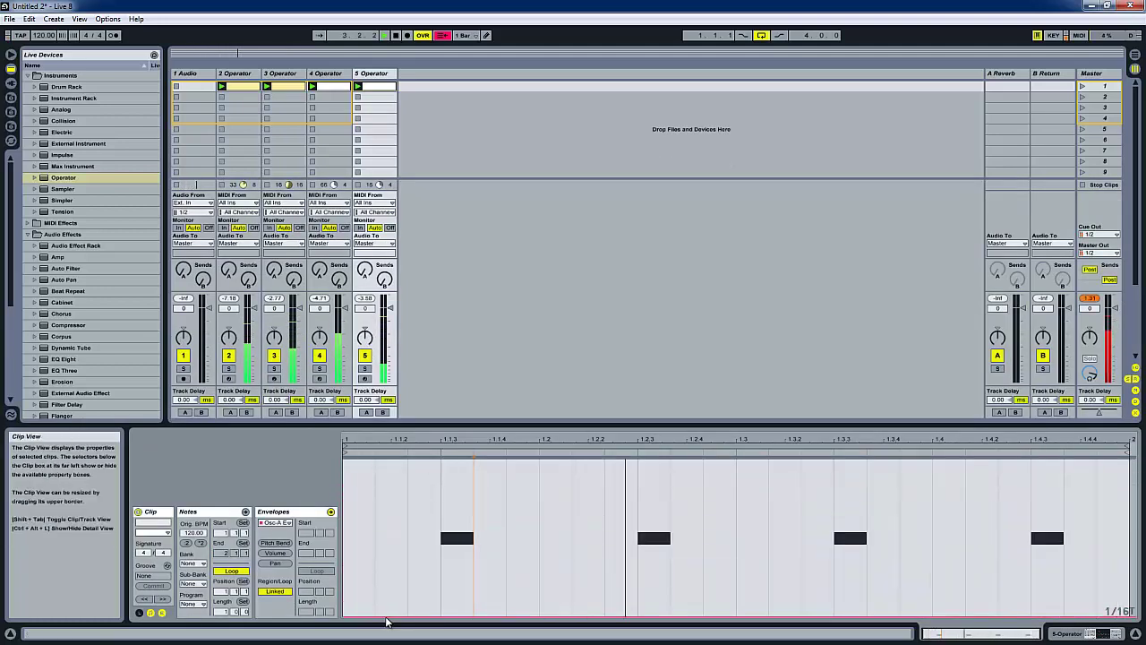
Show track 5's clip modulation for oscillator A's envelope decay and lower it to about two-thirds across the bar
key("shift+Tab")
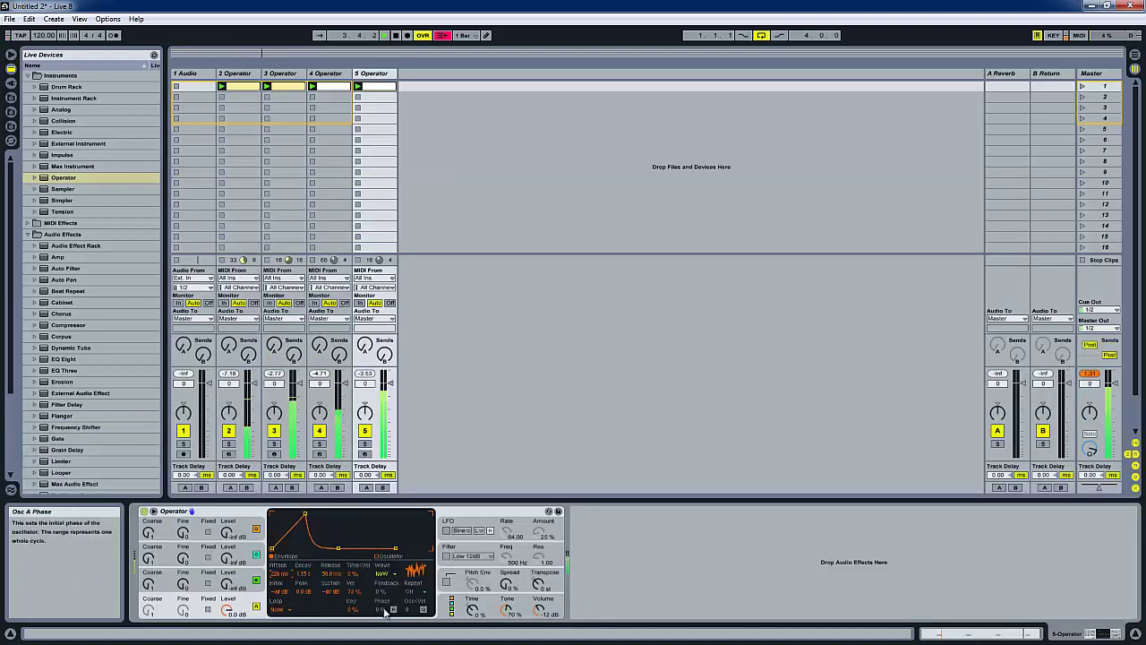
right_click(310, 582)
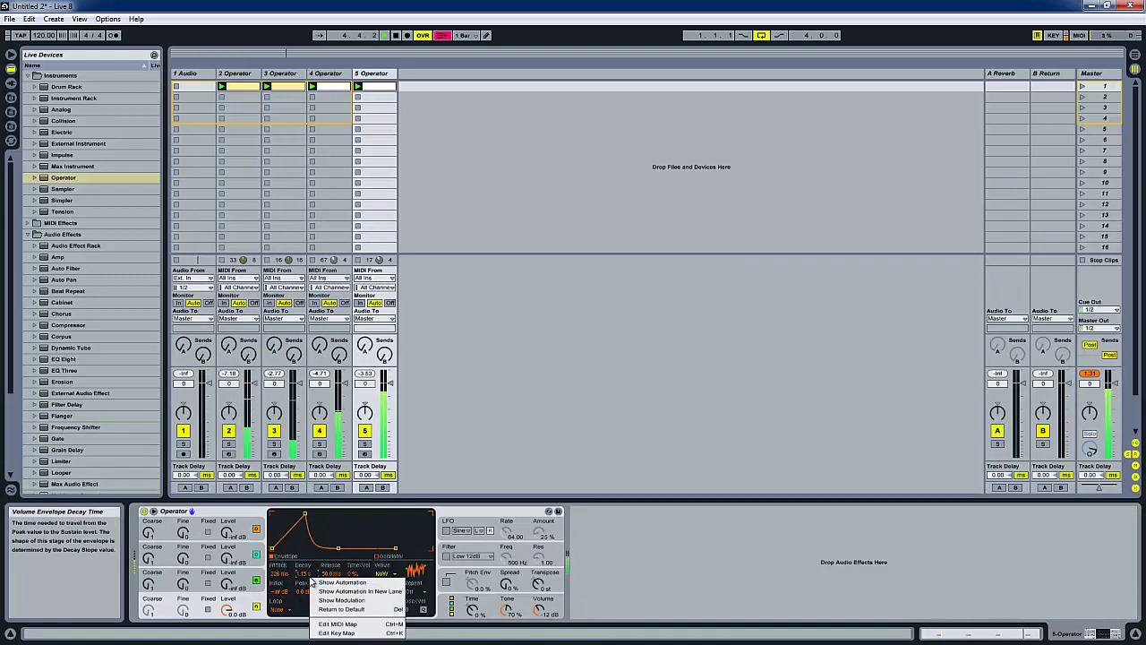
left_click(335, 601)
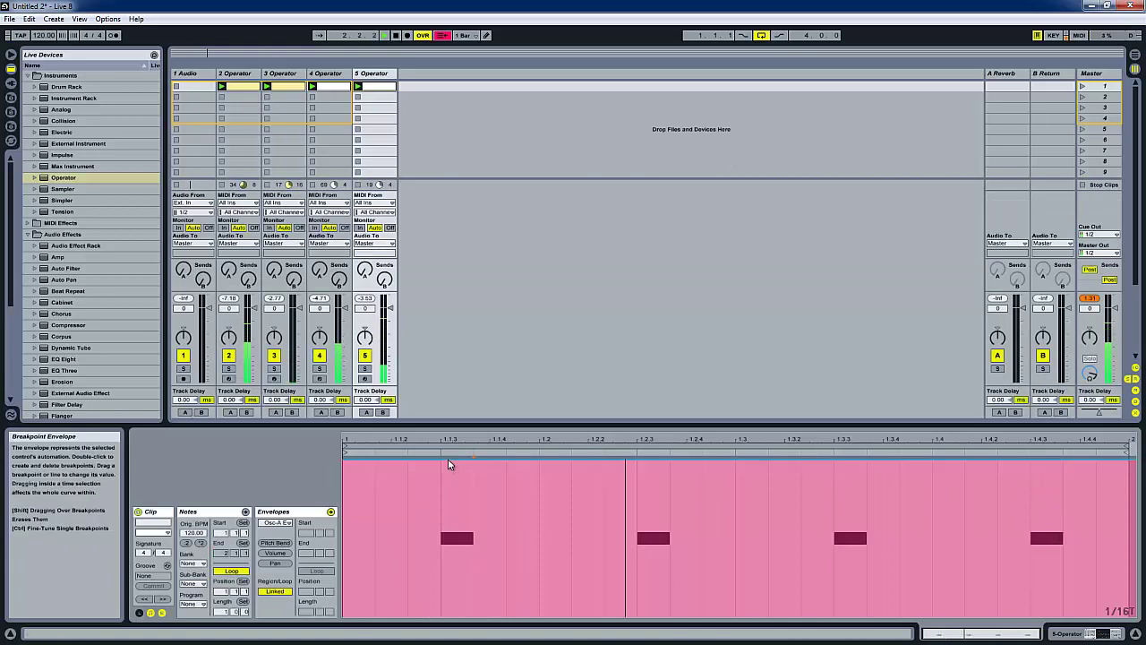
left_click_drag(447, 458, 450, 464)
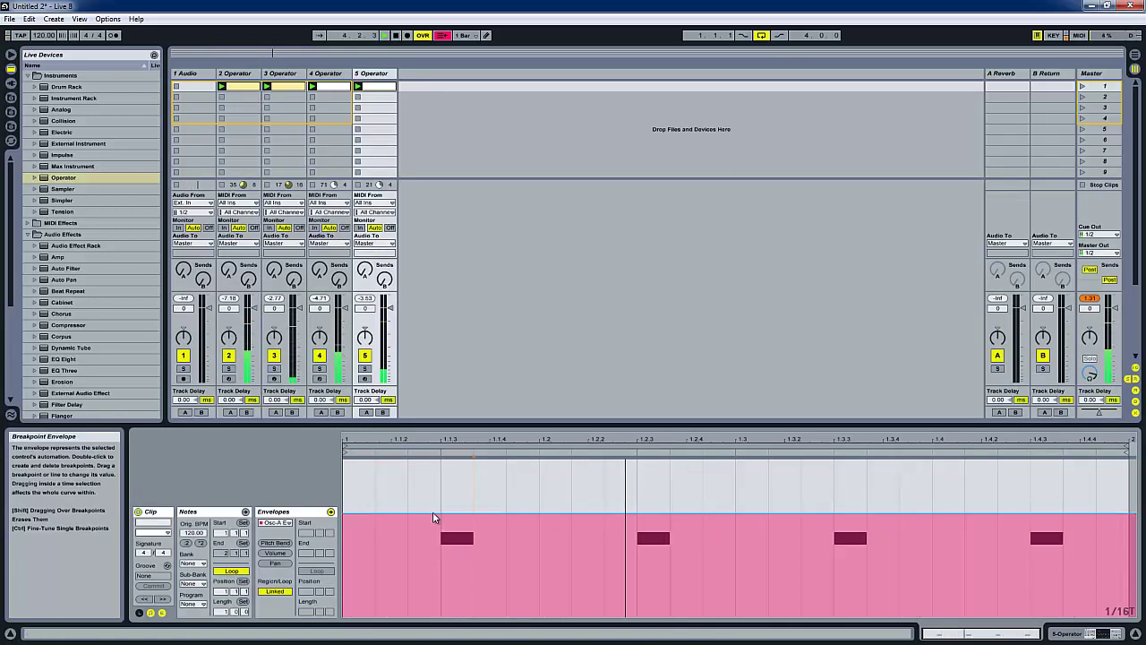
key("shift+Tab")
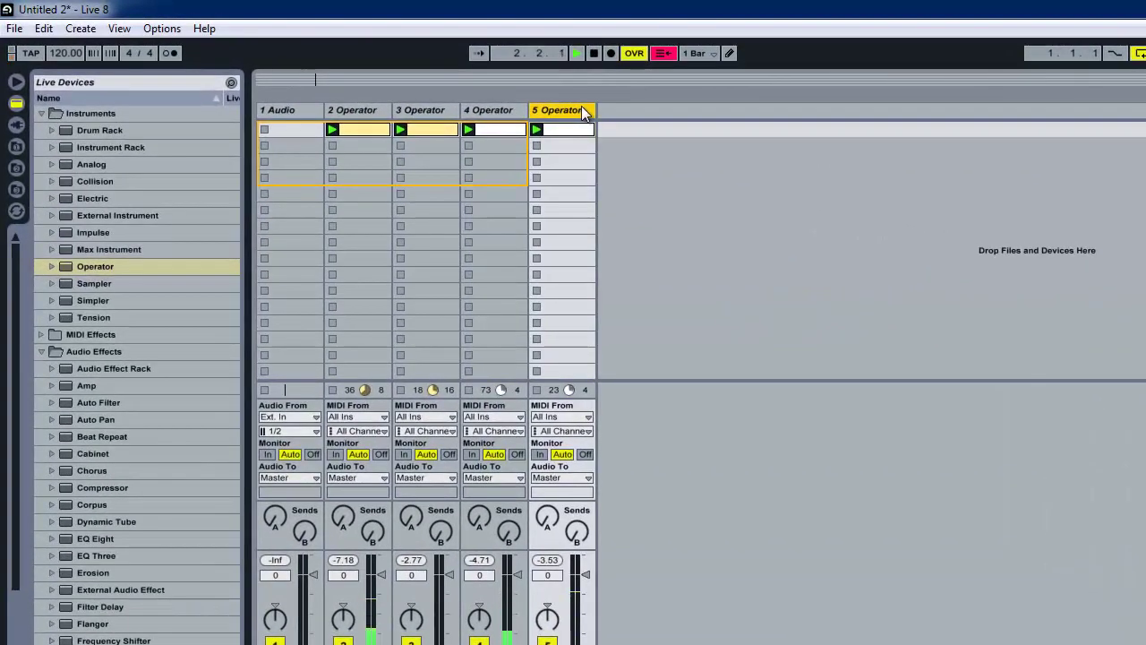
Insert a new MIDI track after track 5 and load Operator onto it
key("ctrl+shift+t")
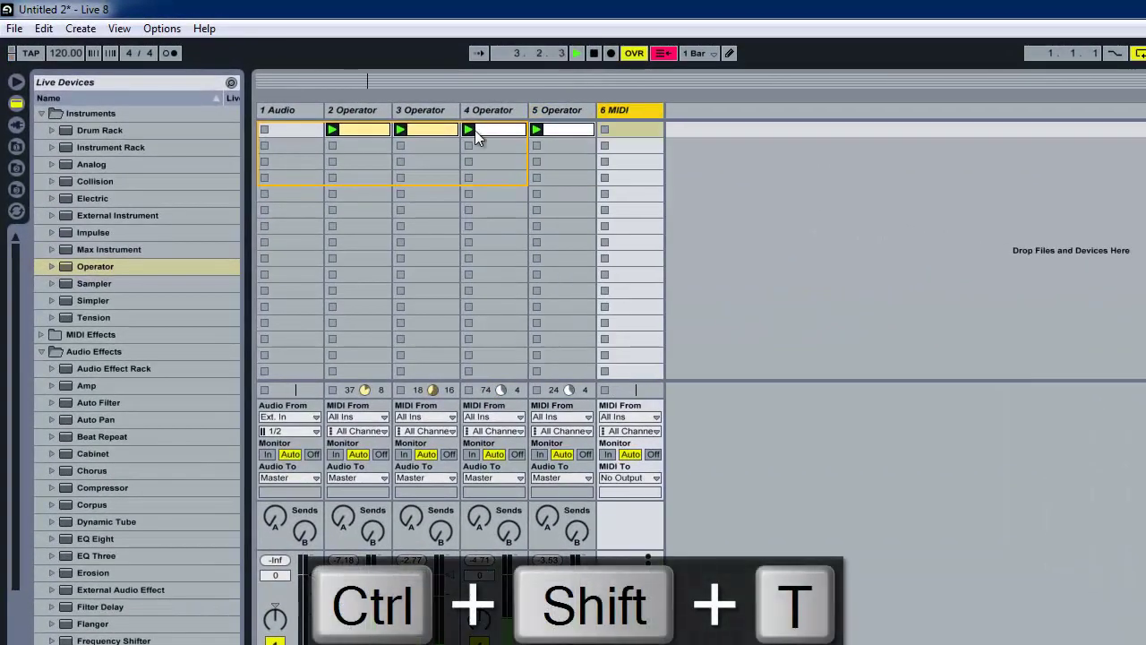
left_click(71, 266)
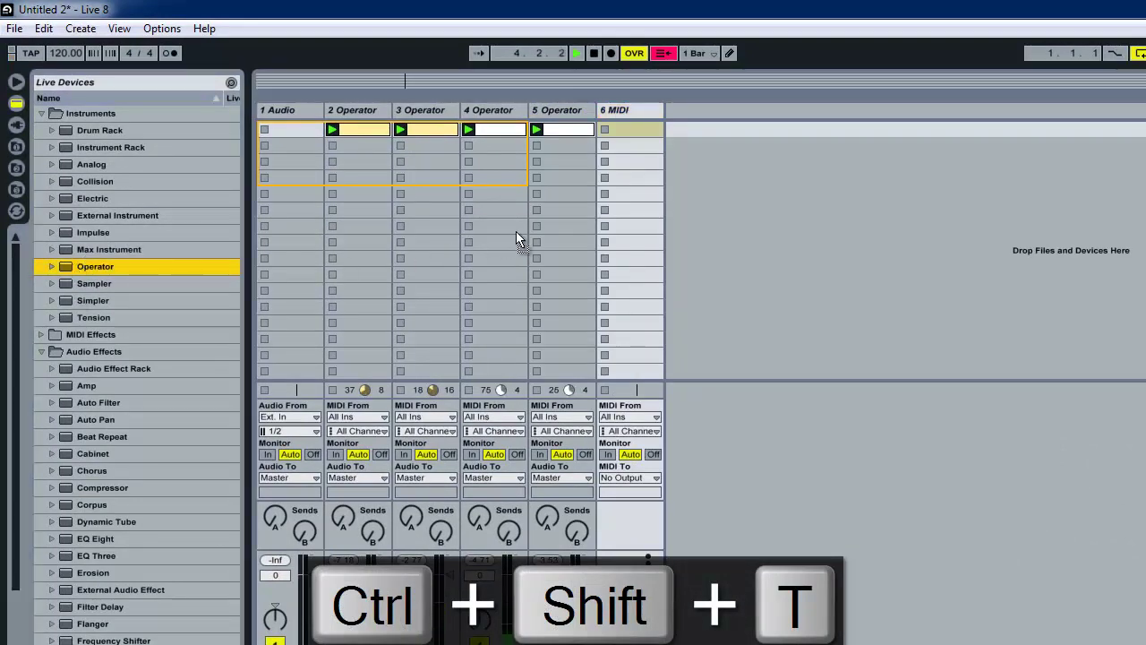
left_click_drag(625, 169, 628, 163)
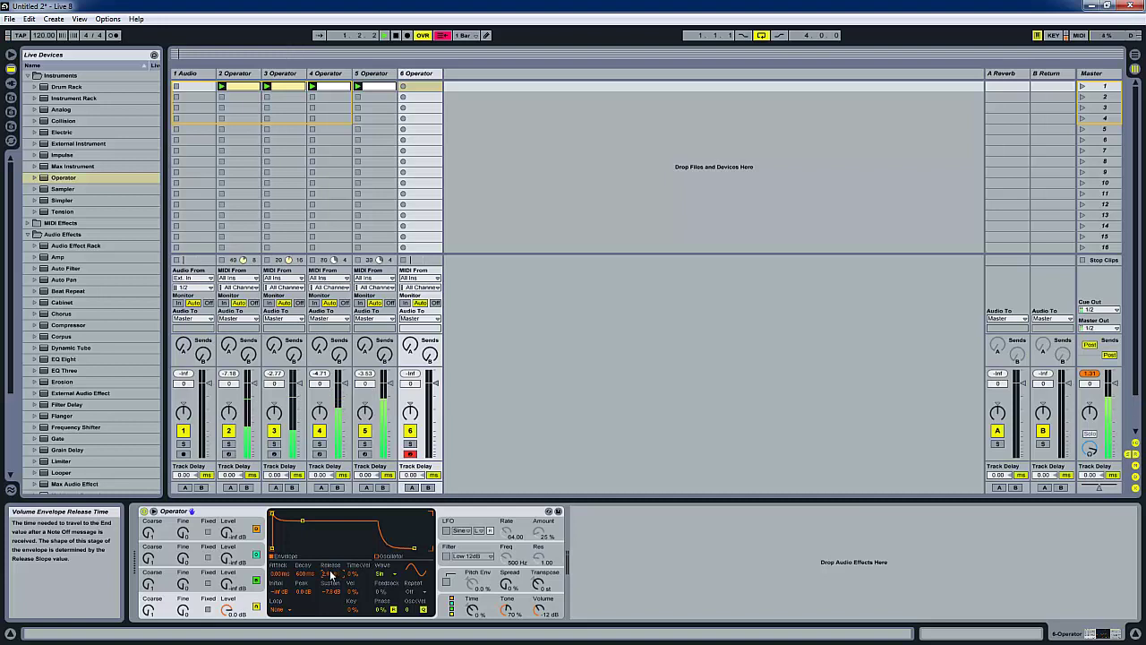
Copy oscillator A's settings to oscillator B in track 6's Operator, and lower B's sustain and output level to their minimum
right_click(321, 528)
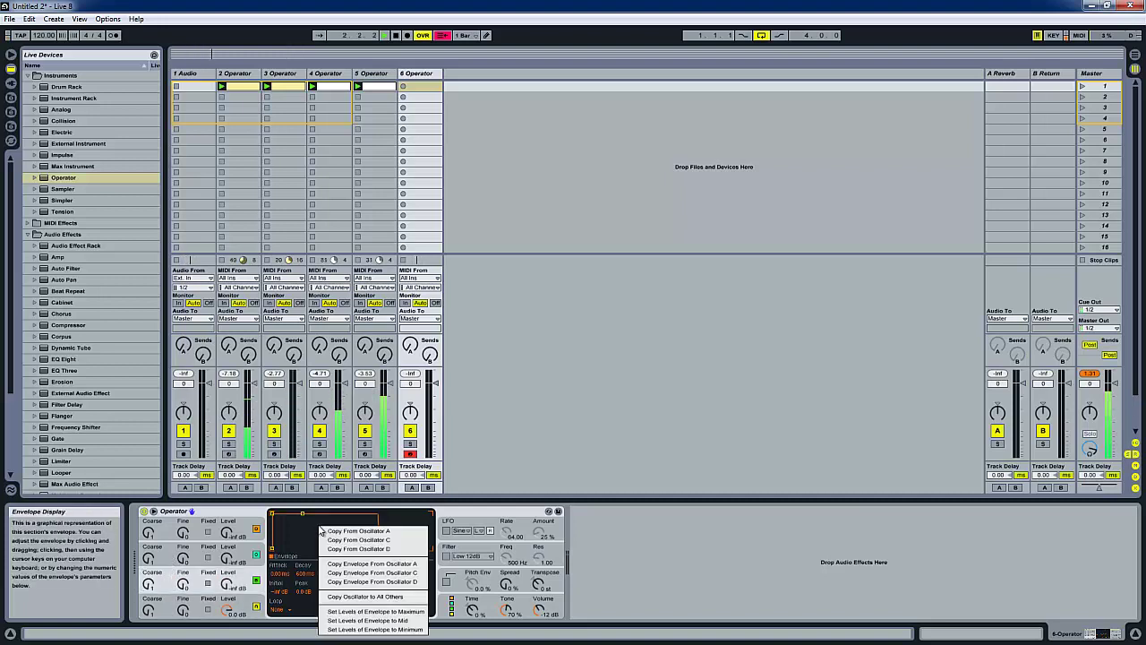
left_click(325, 532)
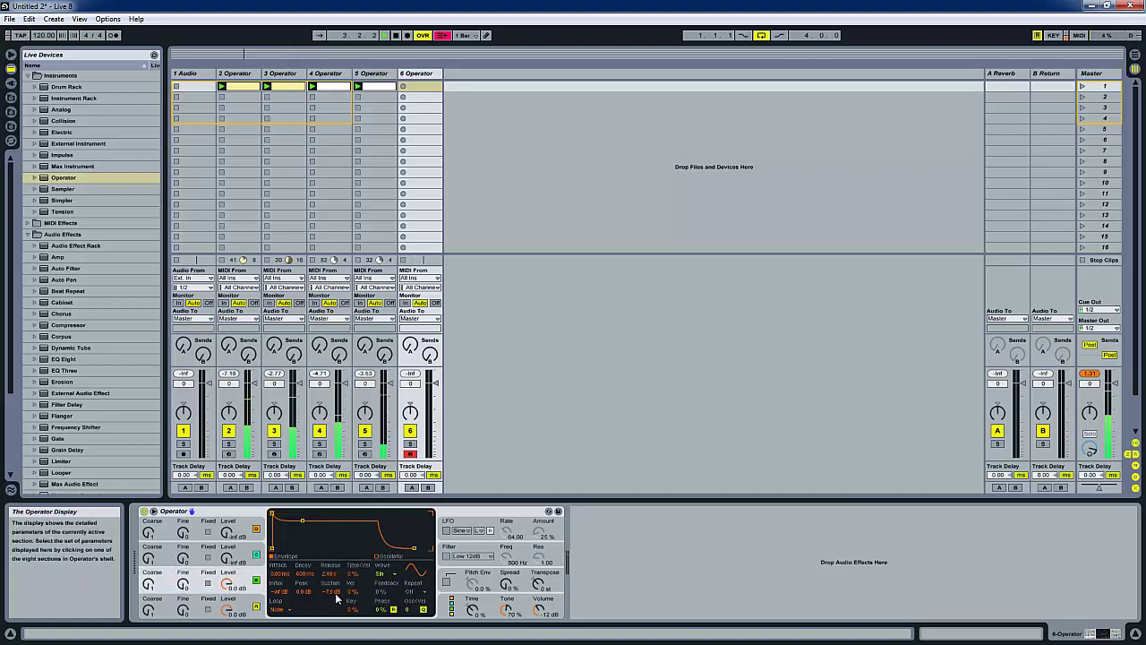
left_click(212, 598)
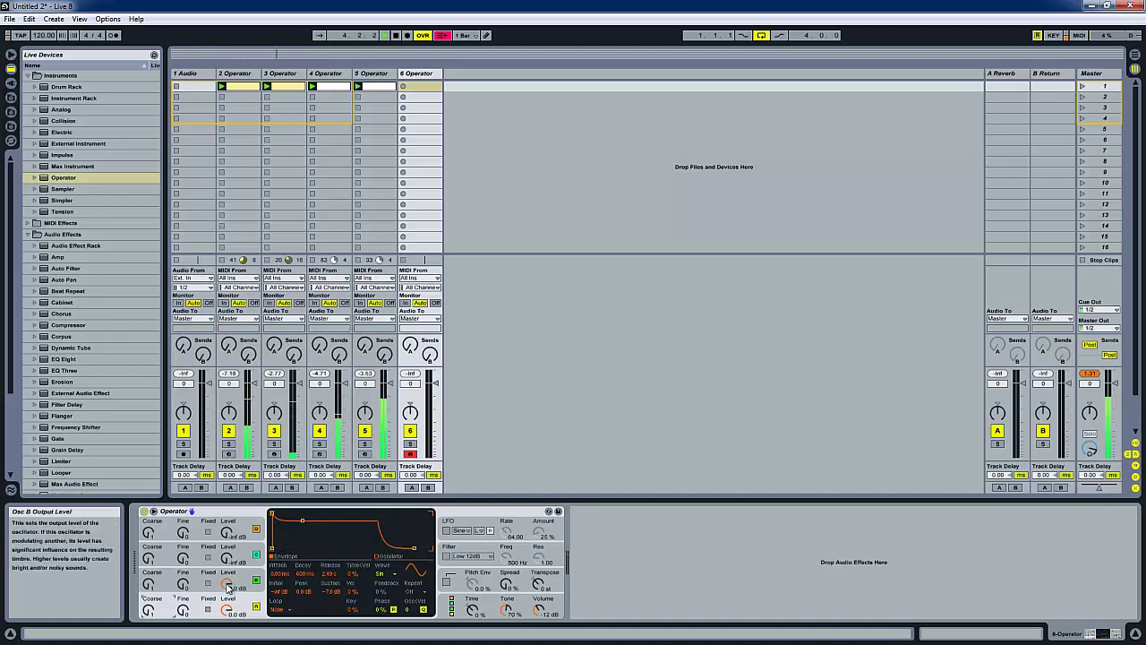
left_click_drag(230, 584, 237, 586)
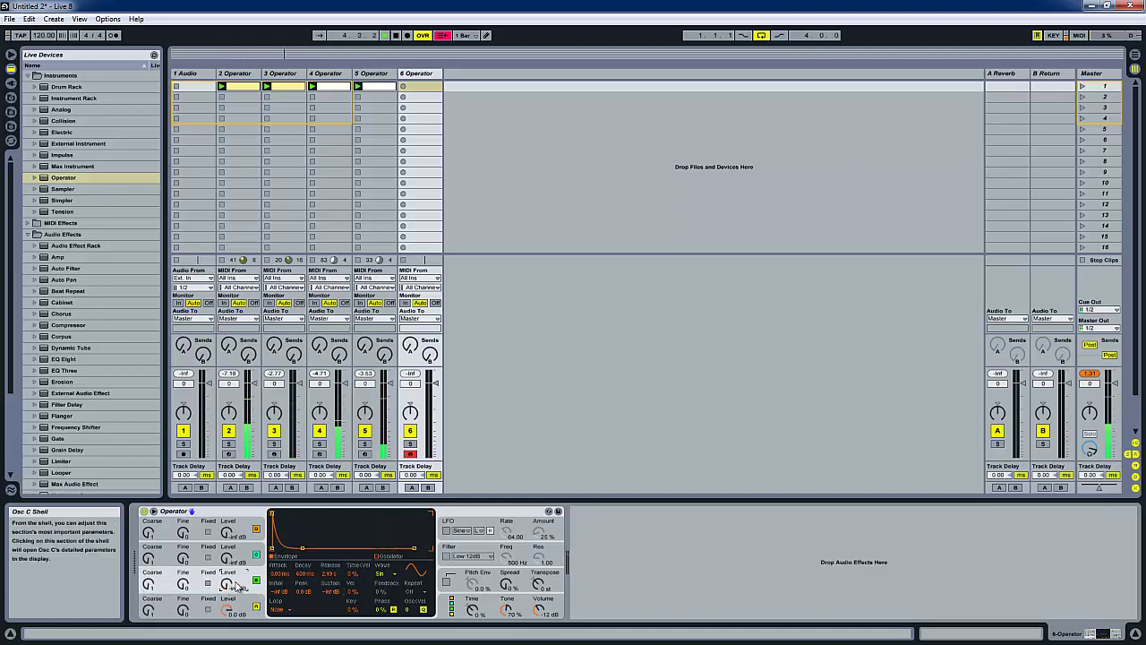
Create a MIDI clip in track 6's first slot with note preview turned on
double_click(421, 86)
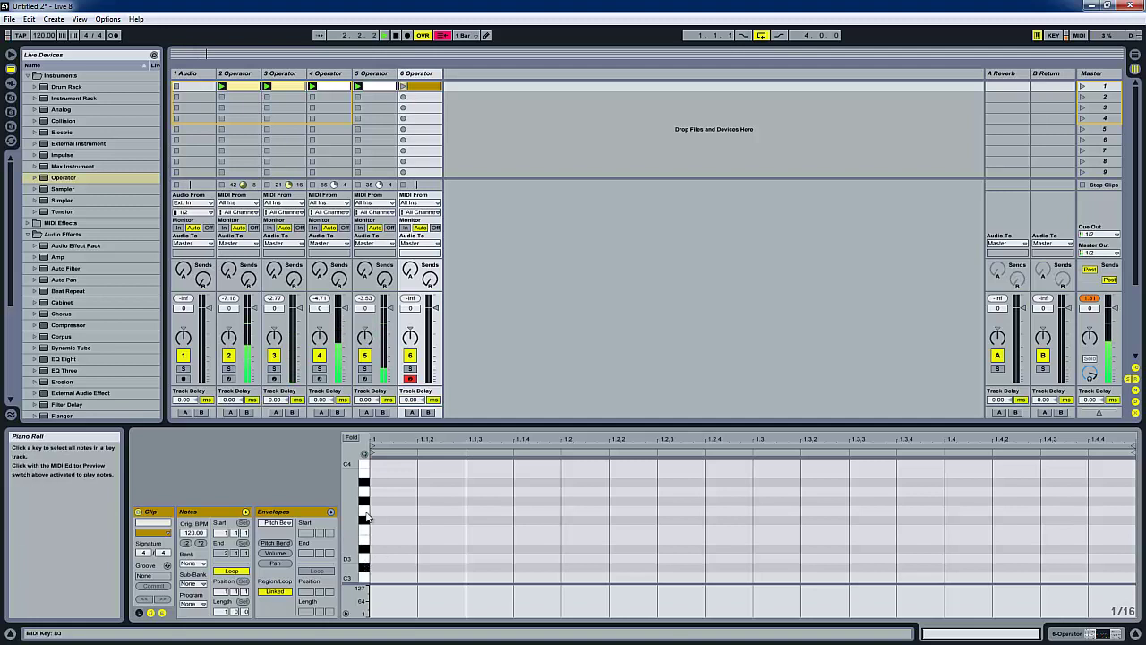
left_click(363, 454)
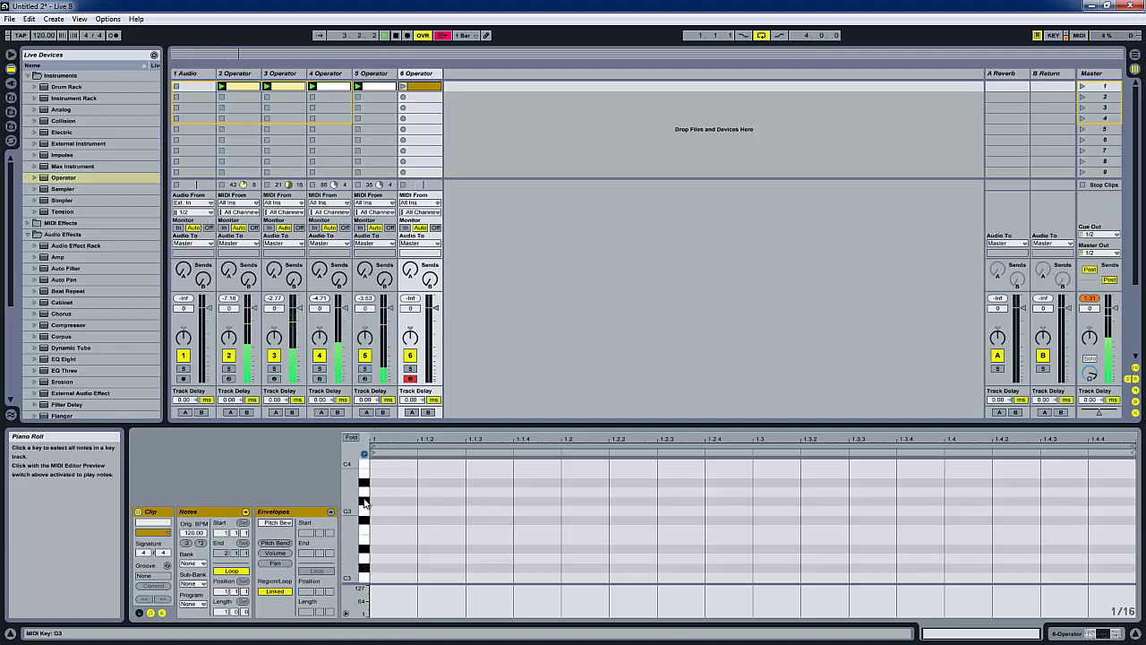
left_click(364, 495)
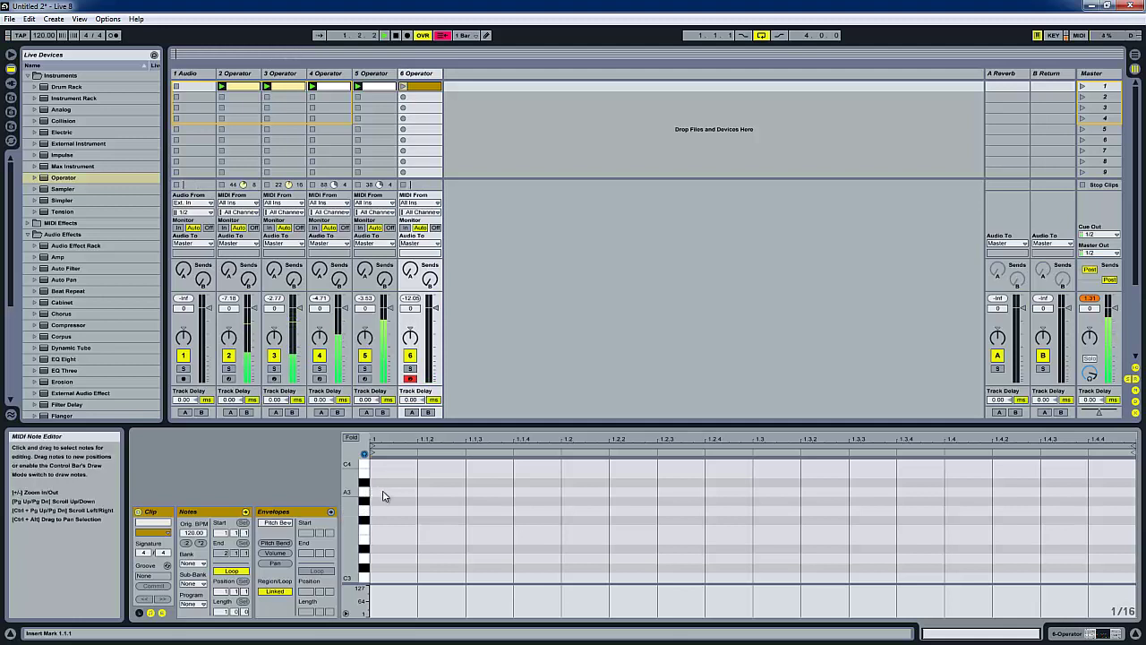
Add a 1/16 chord at the start of track 6's clip with the notes A3, F3, D3 and A2
double_click(384, 493)
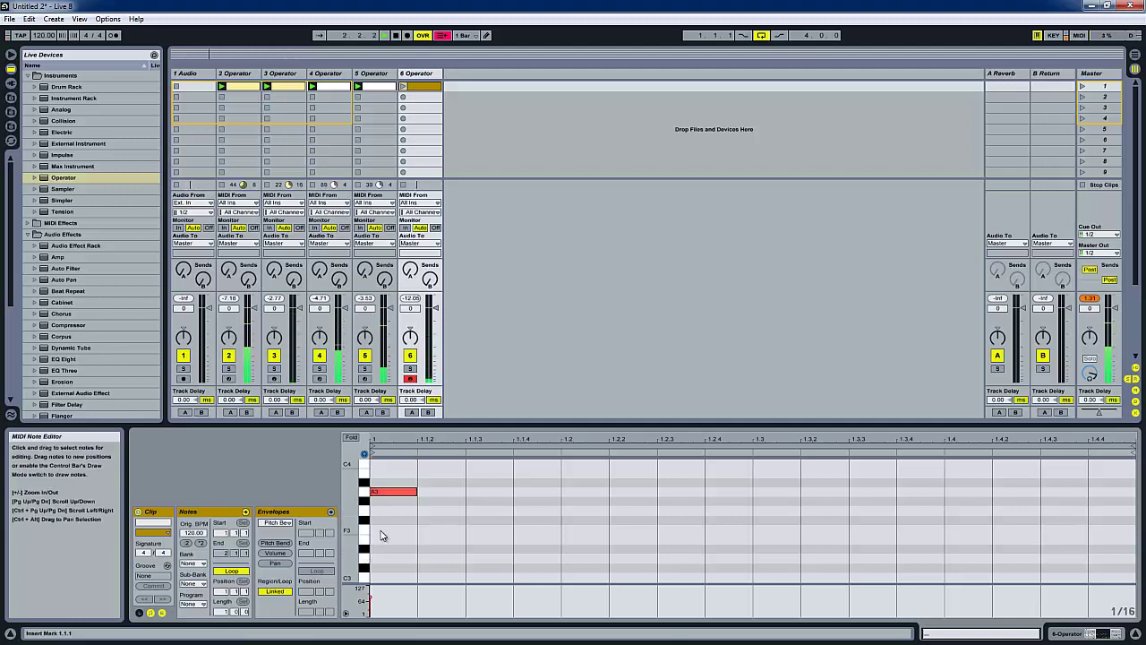
double_click(383, 529)
double_click(385, 559)
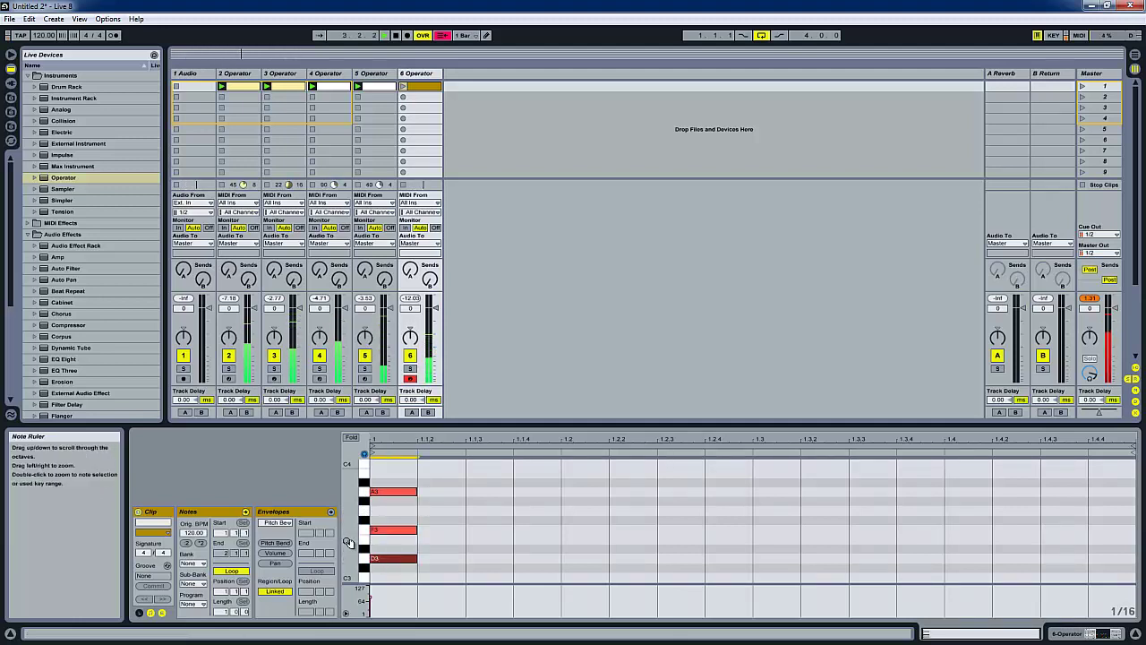
left_click_drag(348, 542, 348, 497)
double_click(381, 537)
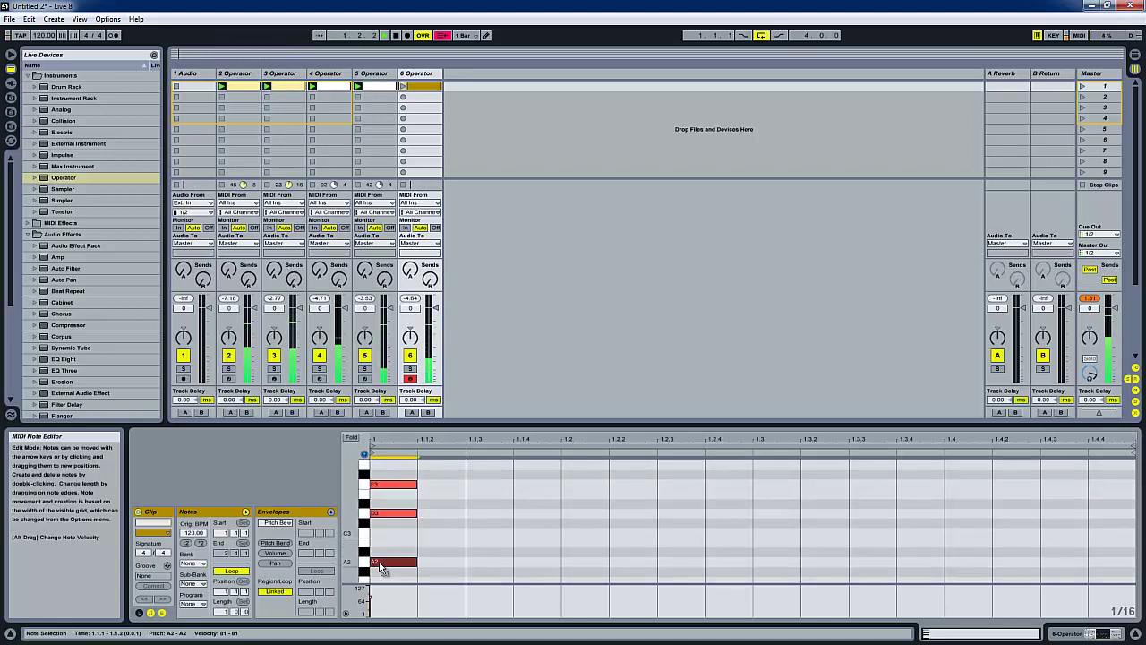
Launch track 6's clip and set its loop length to 4 bars
left_click(403, 86)
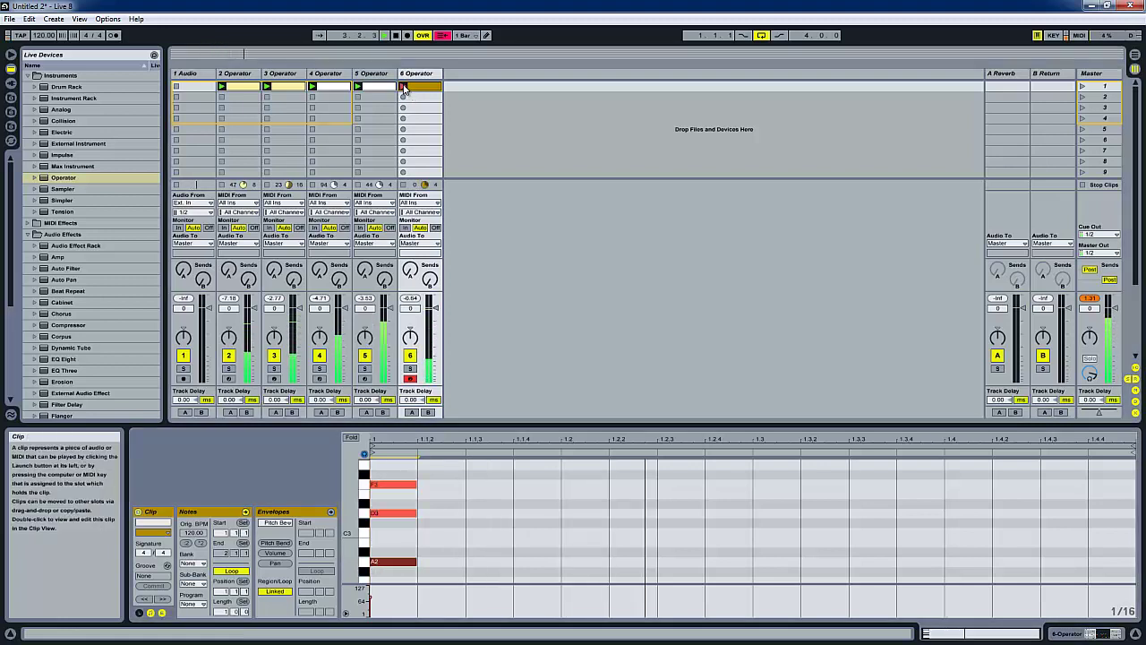
left_click(233, 611)
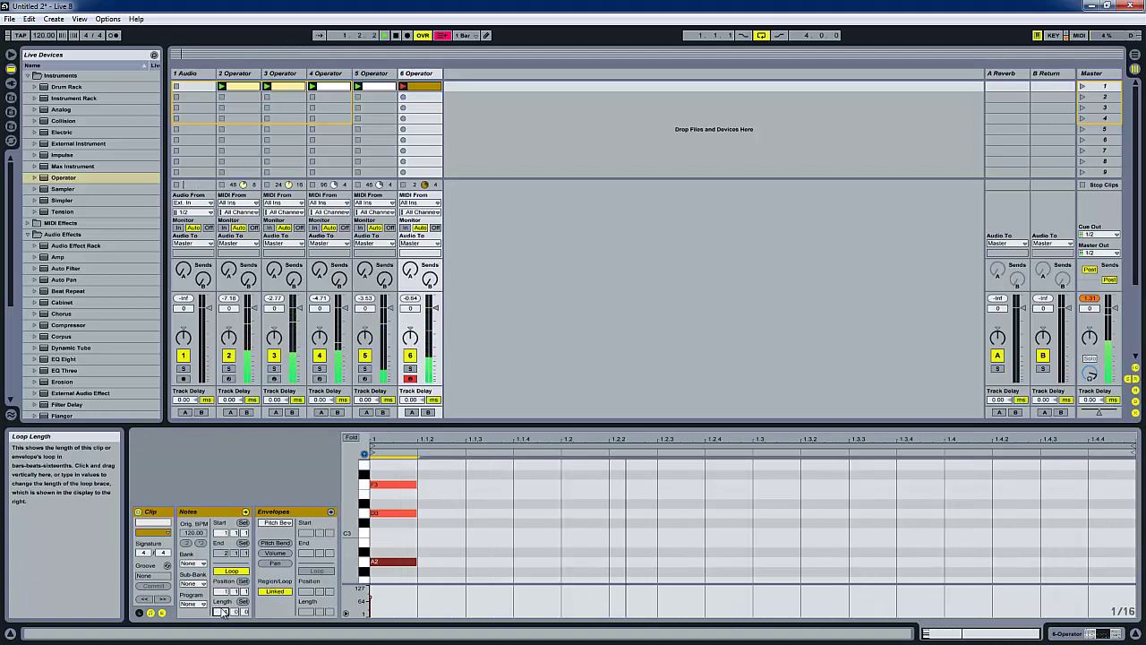
key("Return")
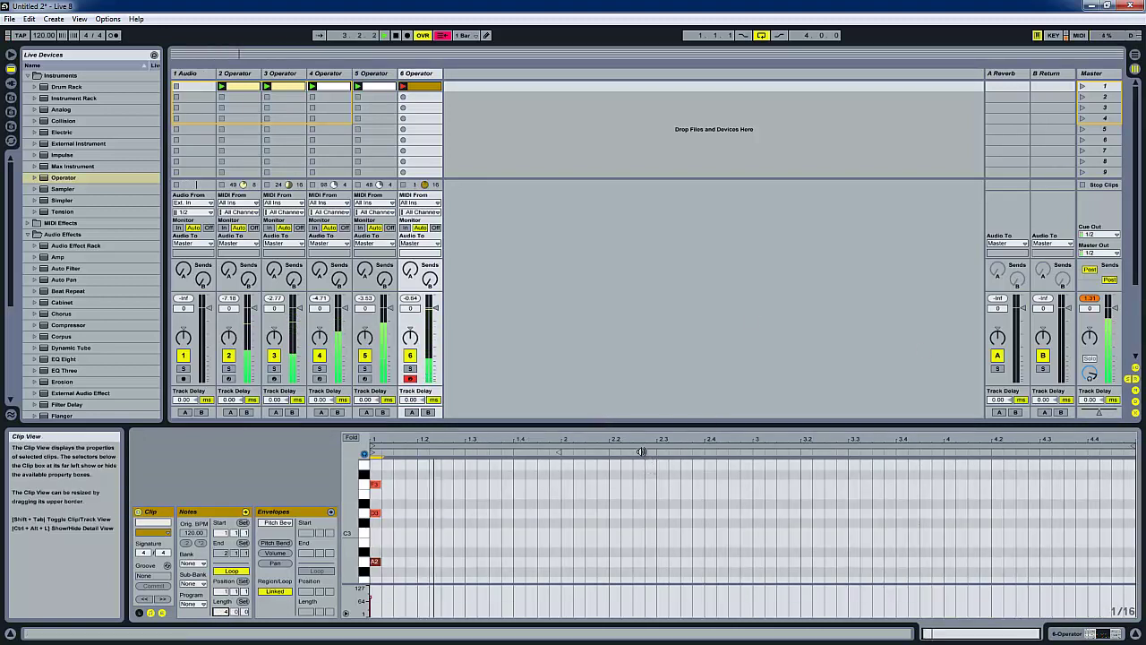
Duplicate the F3, D3 and A2 chord notes to the start of bar 3 and add an F2 note beneath them
left_click_drag(753, 466, 371, 576)
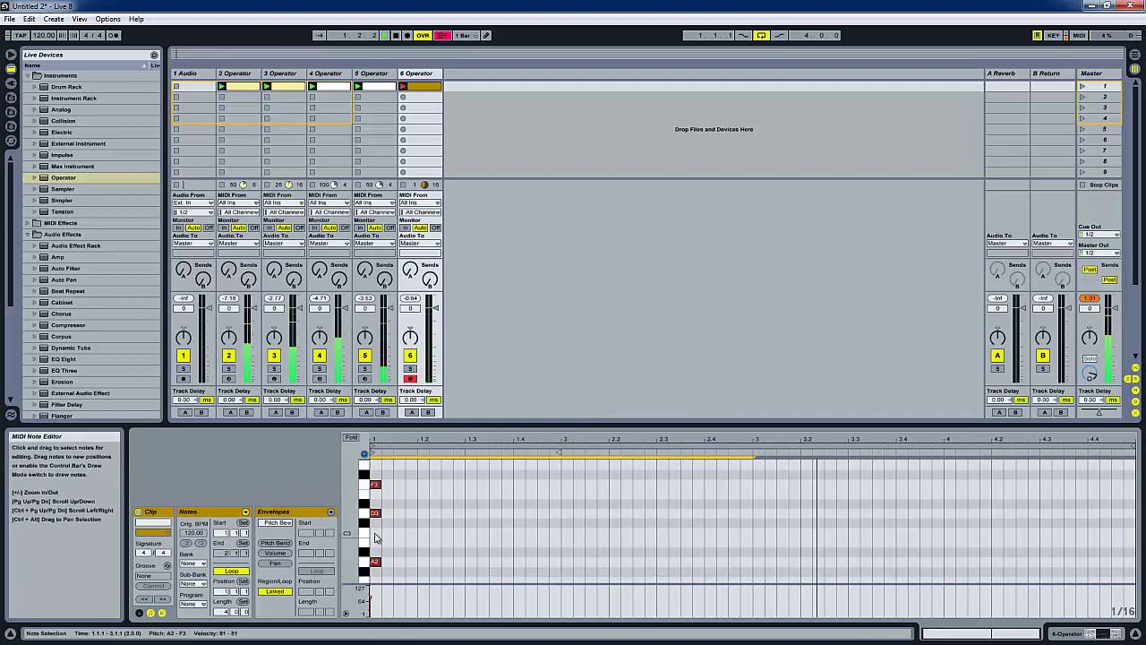
key("ctrl+d")
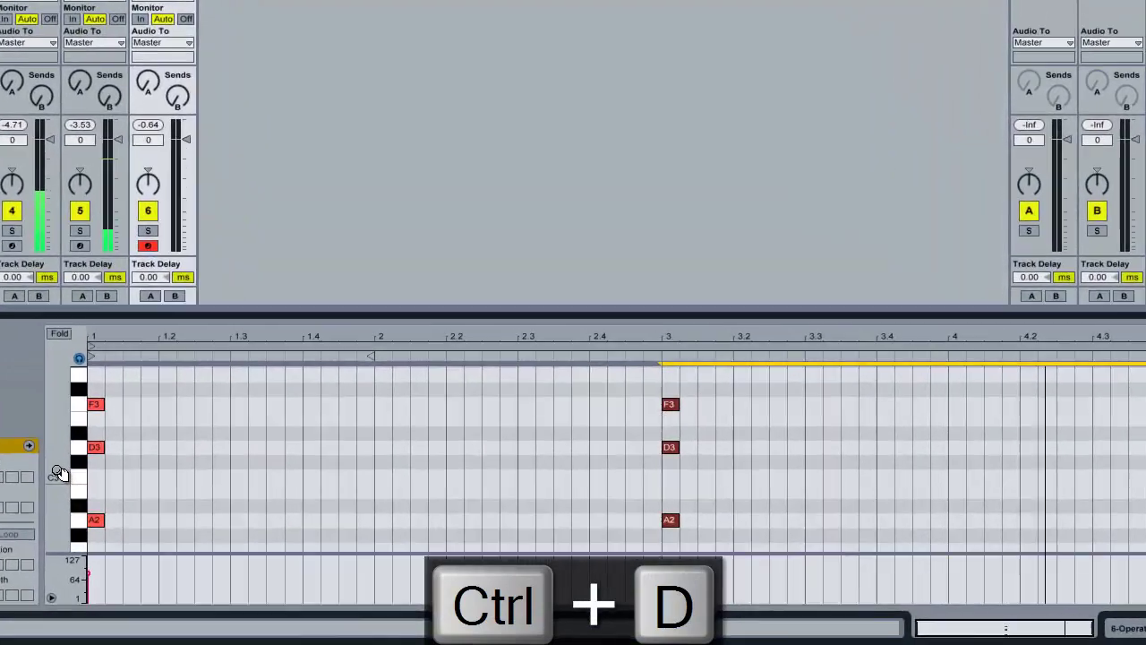
left_click_drag(293, 518, 297, 516)
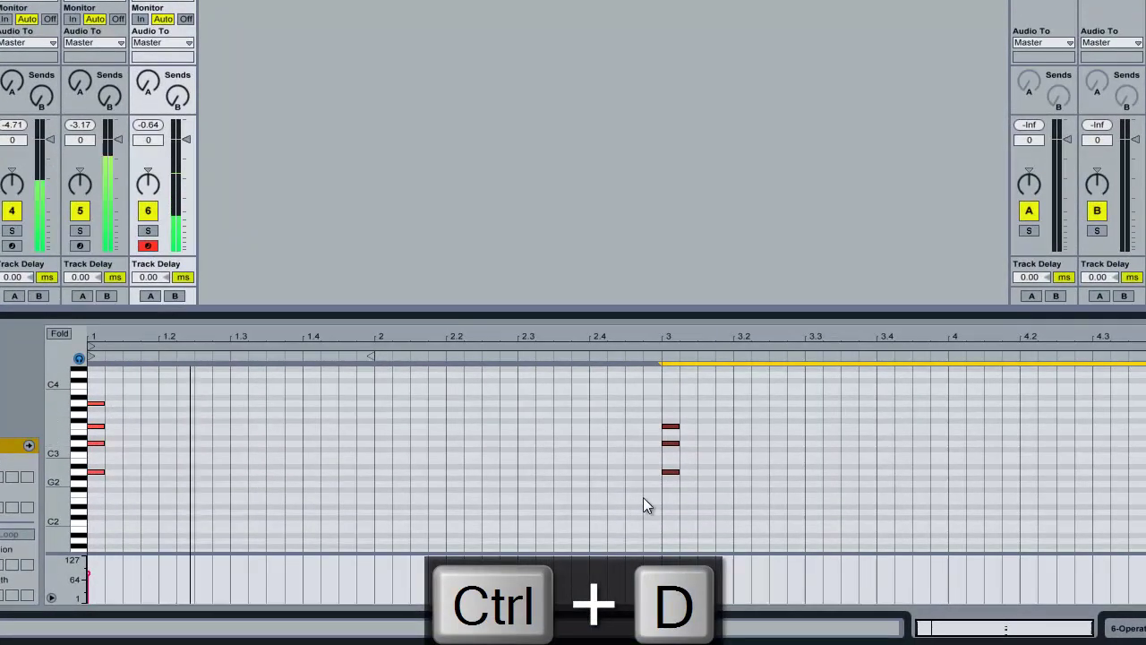
double_click(670, 500)
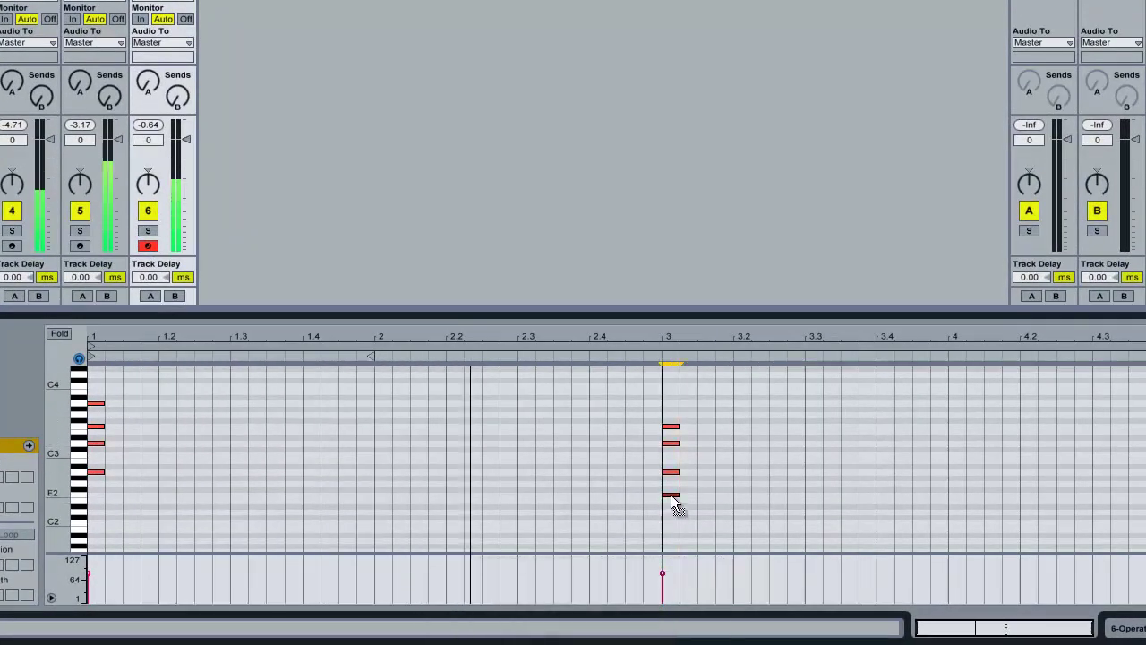
left_click_drag(671, 500, 671, 494)
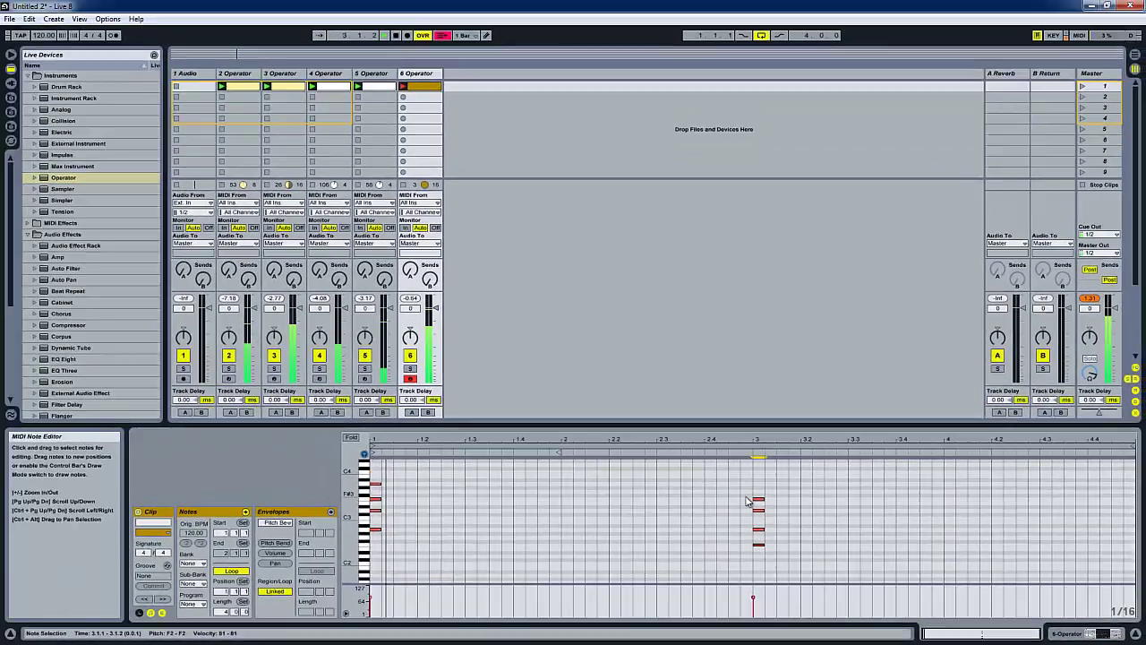
Add another Reverb to return track A and move it to return track B
key("shift+Tab")
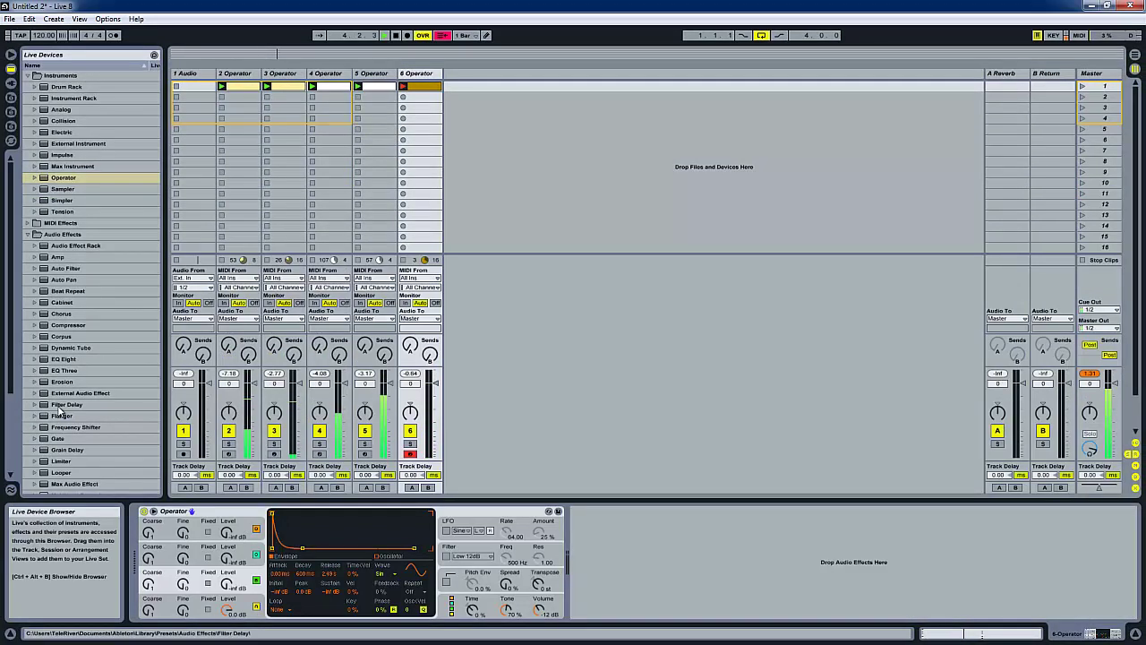
scroll(60, 409, "down", 5)
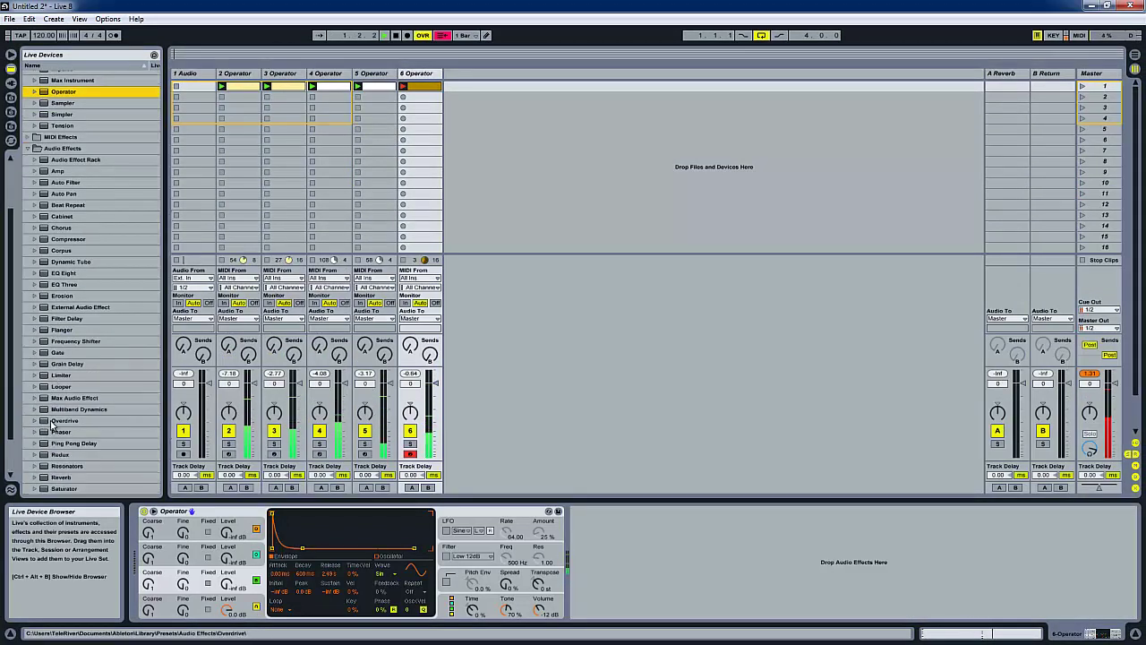
left_click(54, 420)
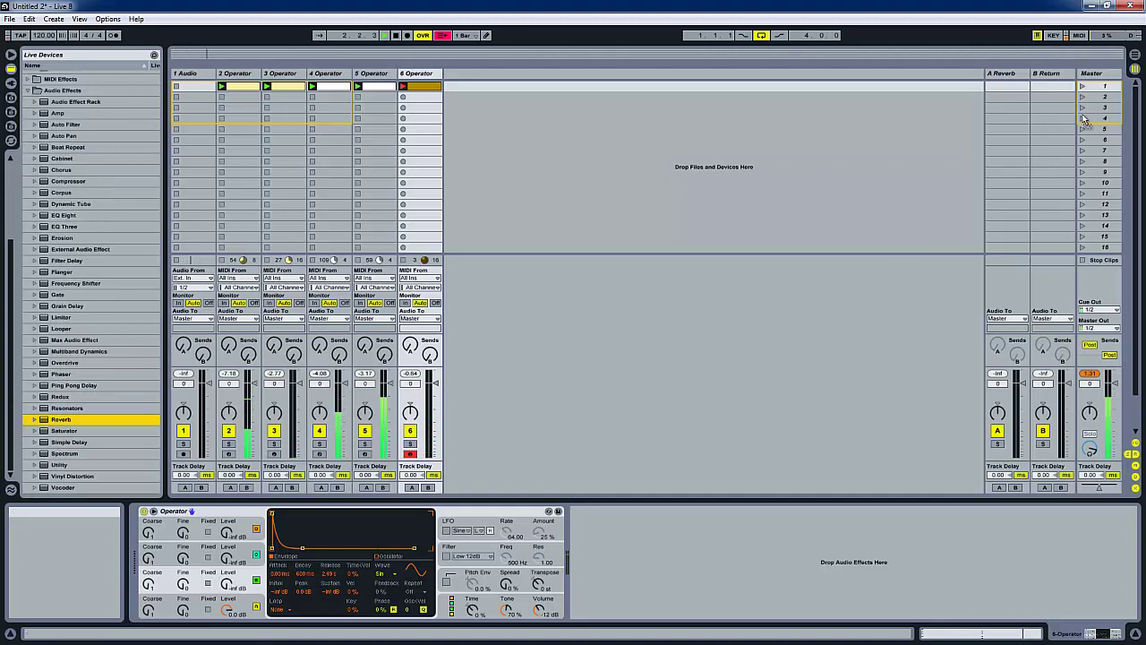
left_click(993, 106)
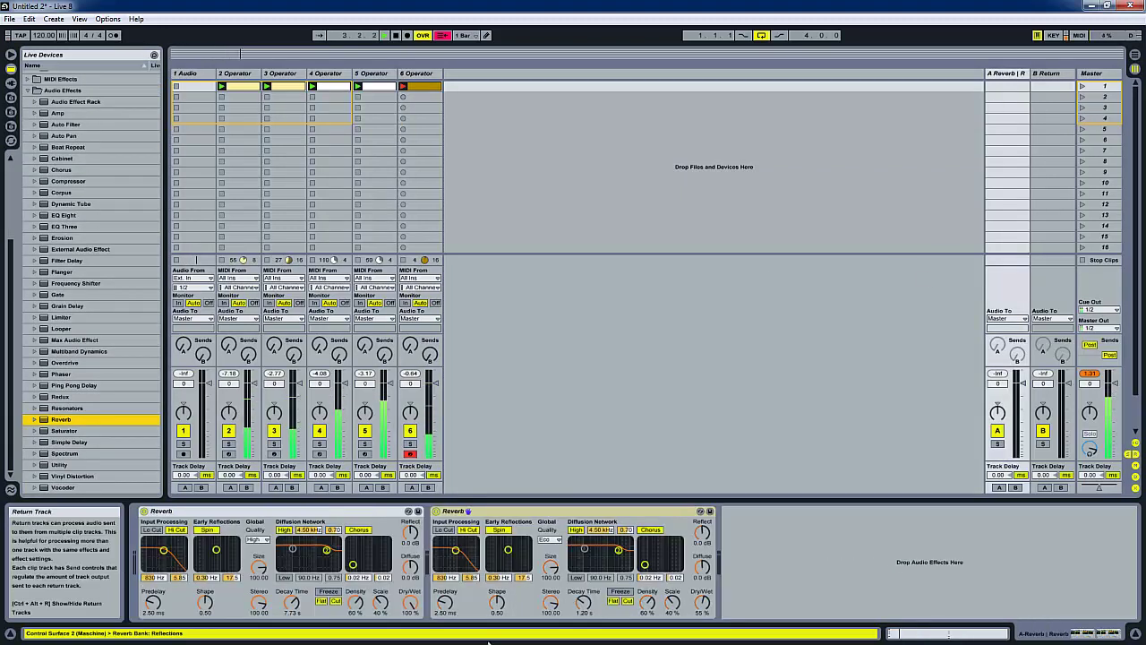
left_click(541, 510)
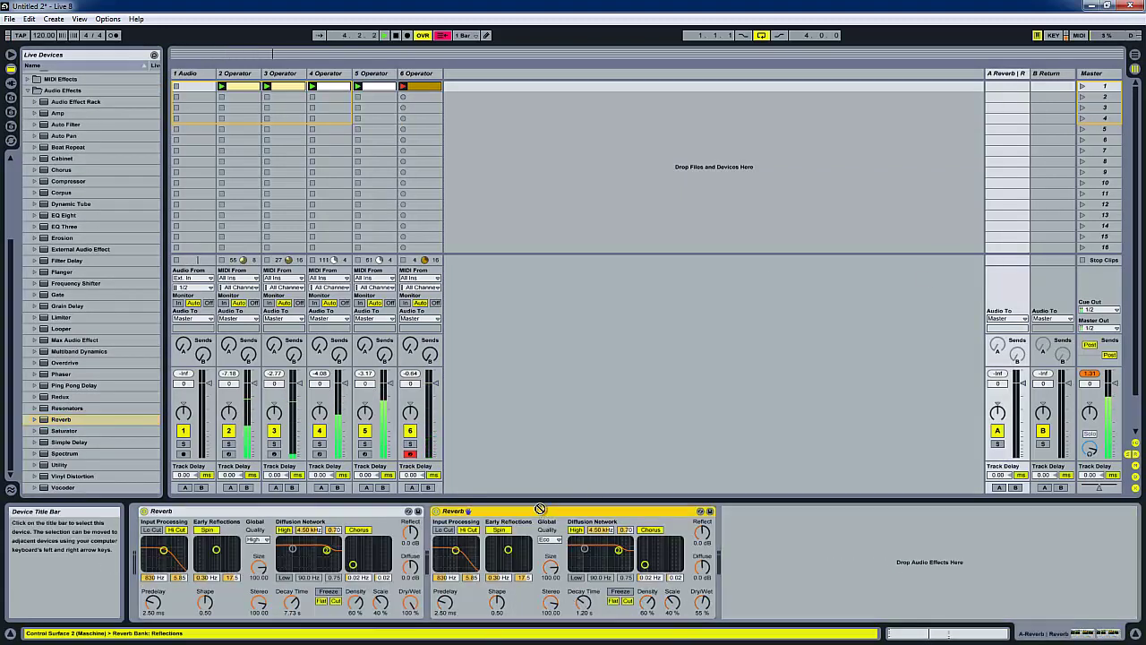
left_click_drag(1057, 140, 1057, 140)
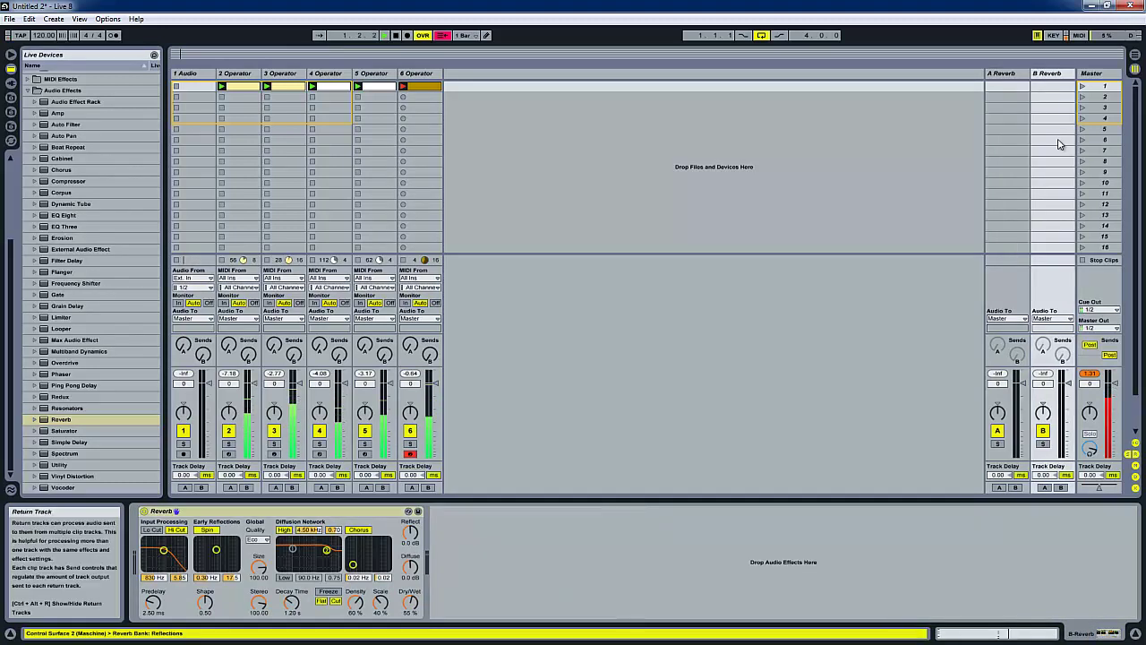
Set the return B reverb's decay time to 200 ms and its size to 0.22
left_click_drag(290, 611, 290, 641)
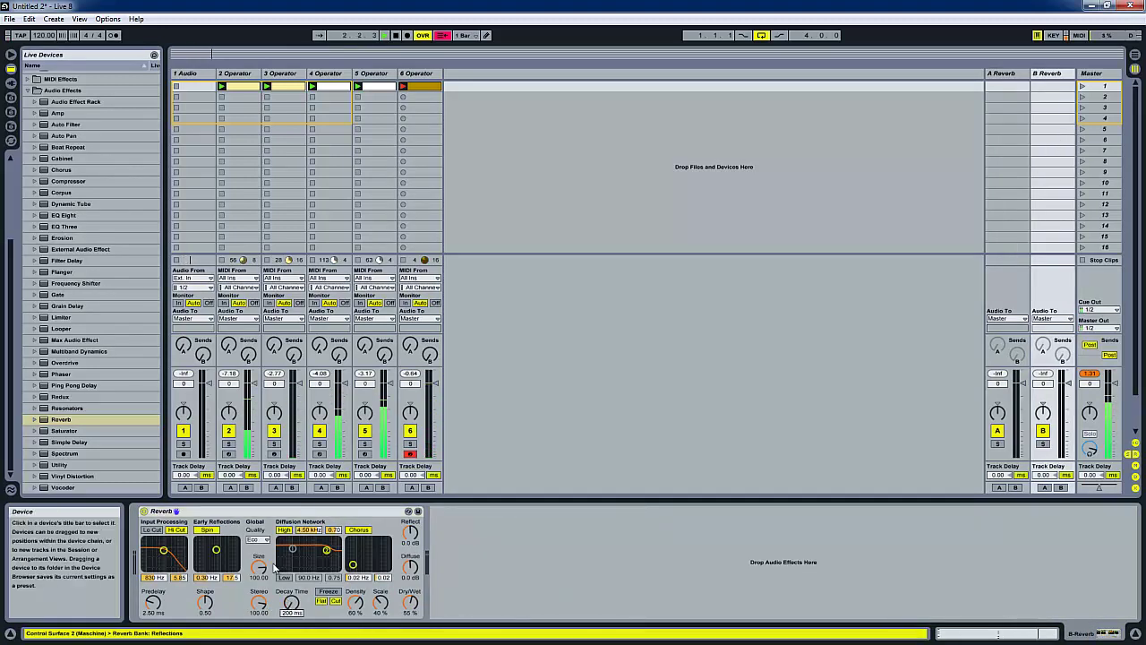
left_click_drag(254, 576, 255, 634)
Set the quality of return B's reverb to High and view return A's reverb settings
left_click(257, 540)
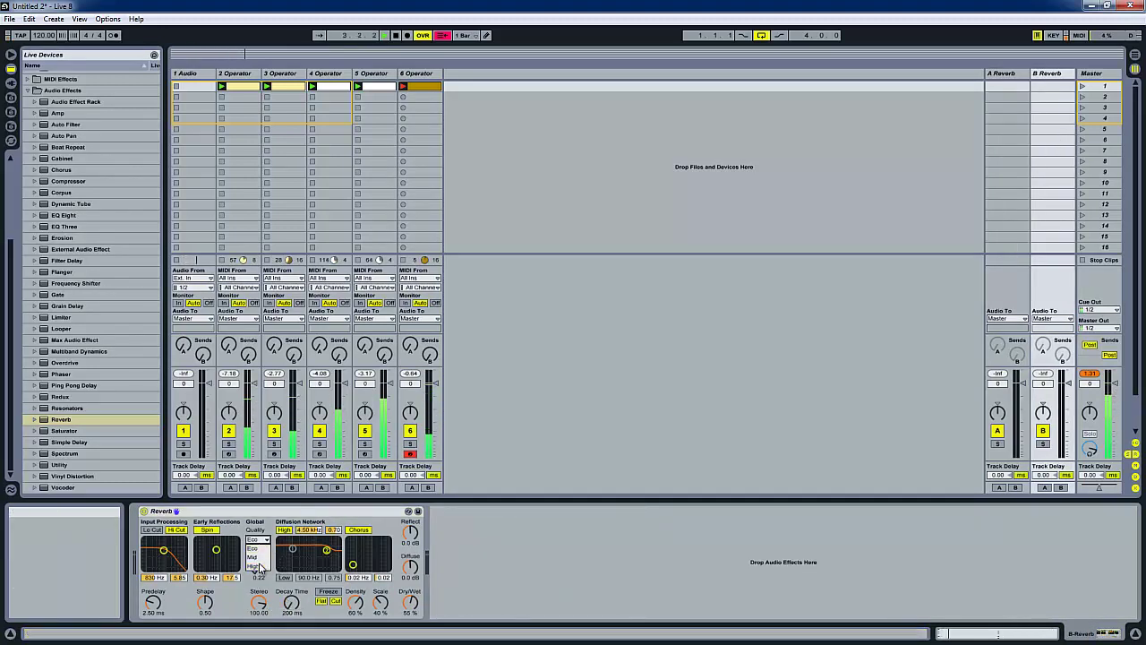
left_click(259, 555)
left_click(258, 540)
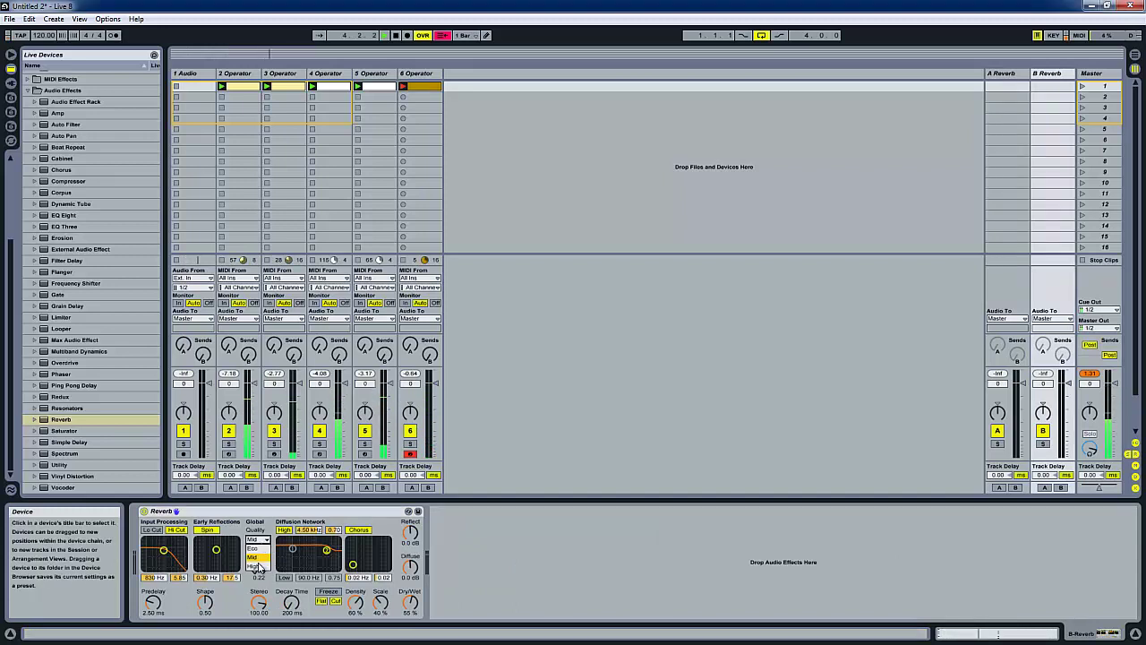
left_click(259, 567)
left_click(1002, 72)
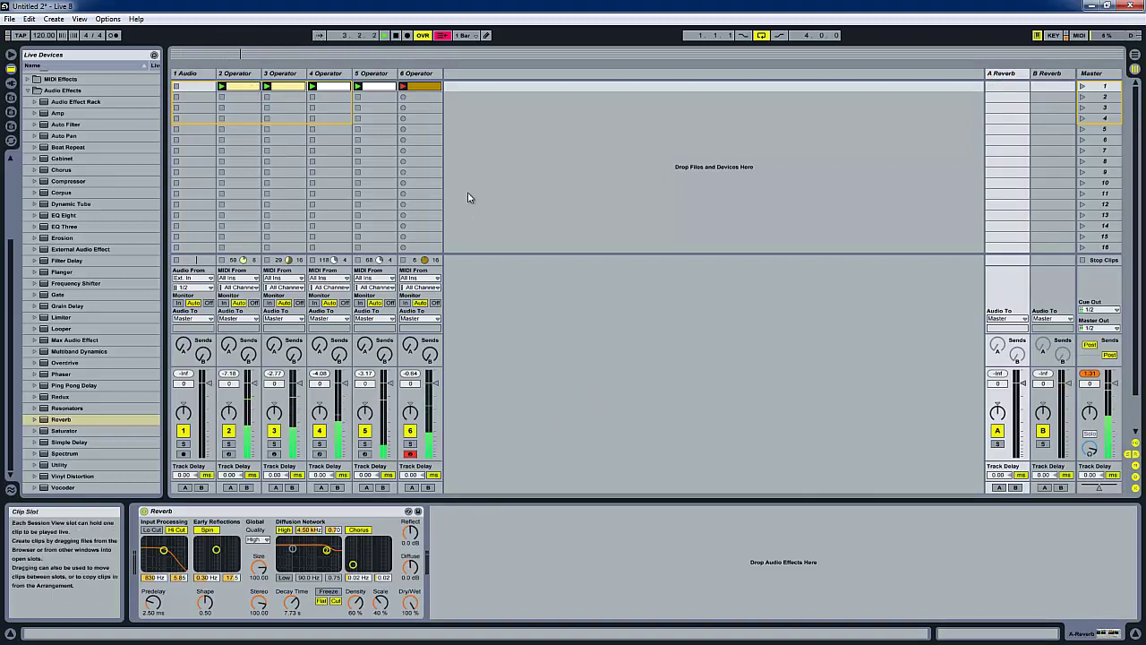
Lower the Operator volume on track 5 to -14 dB and turn down the Operator volume on track 4 as well
left_click(381, 74)
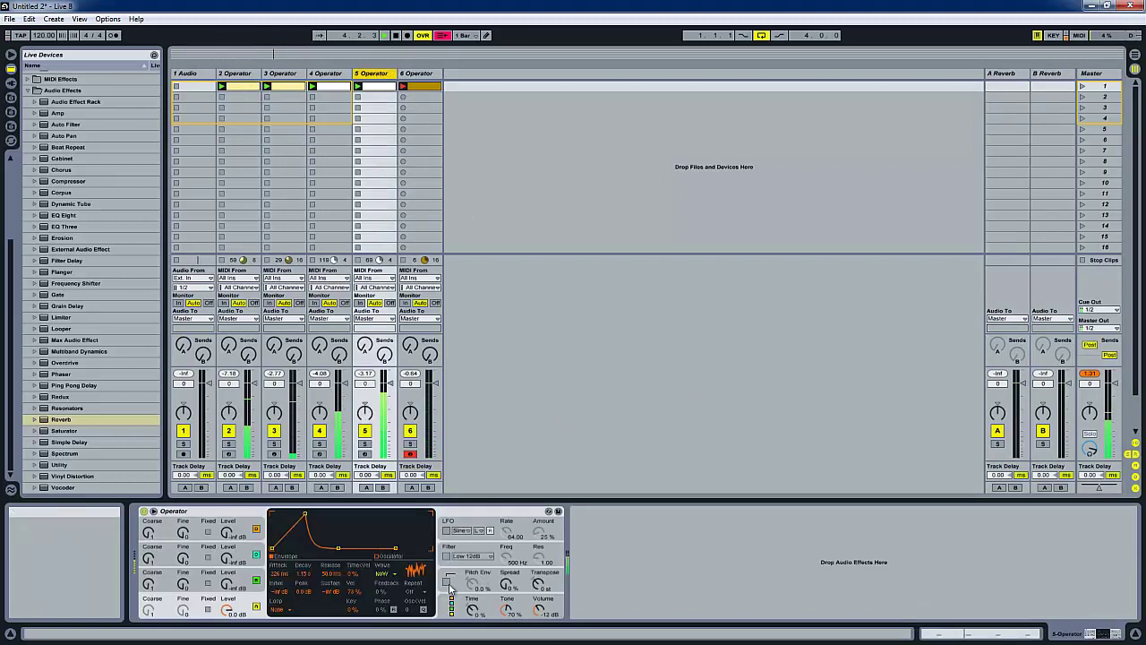
left_click(542, 610)
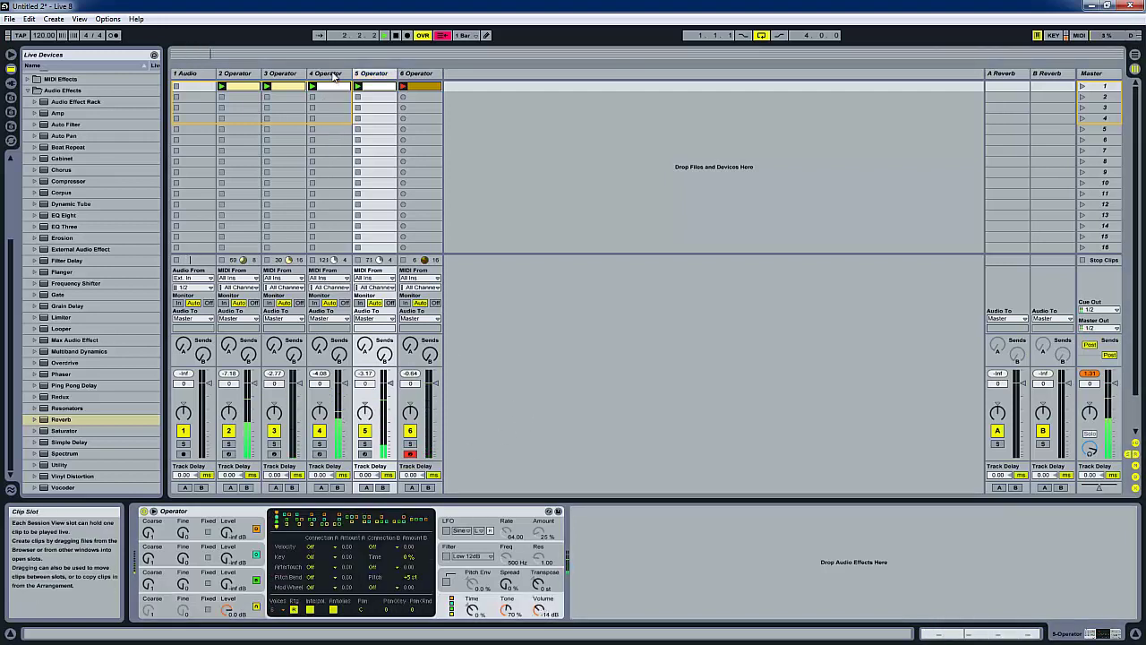
left_click(324, 126)
left_click(542, 612)
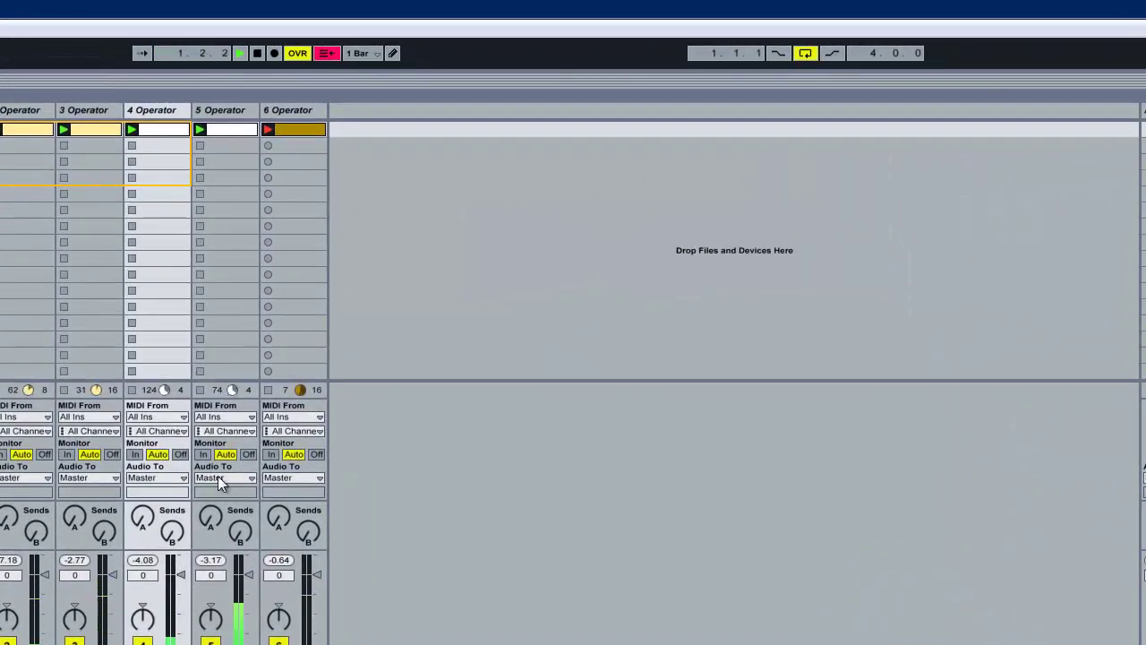
On track 3, set the Operator's Time to -14 % and the Compressor's output to -3.38 dB
left_click(86, 109)
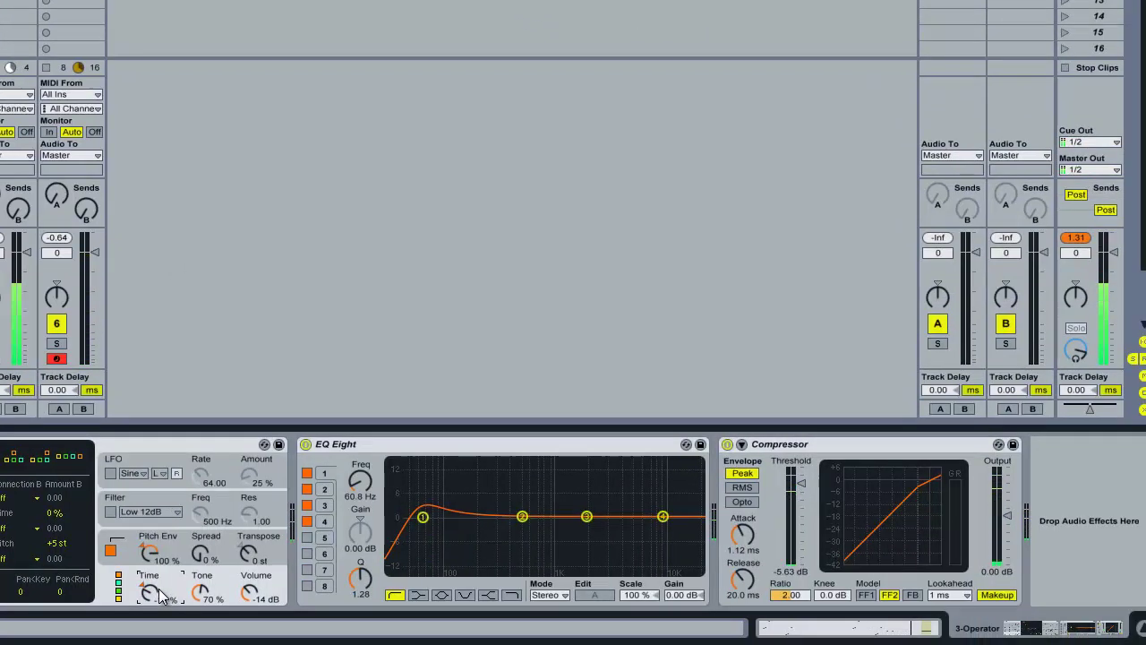
left_click_drag(997, 573, 996, 580)
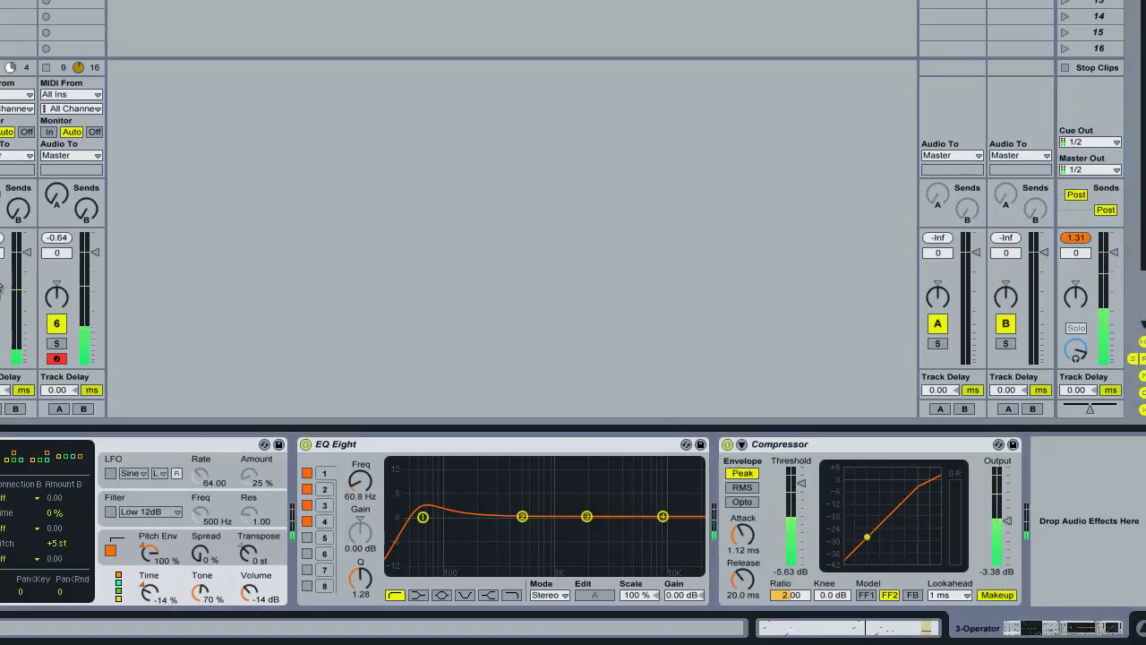
Lower track 6's volume to -4.0 dB and raise its send to return A
left_click_drag(63, 251, 63, 256)
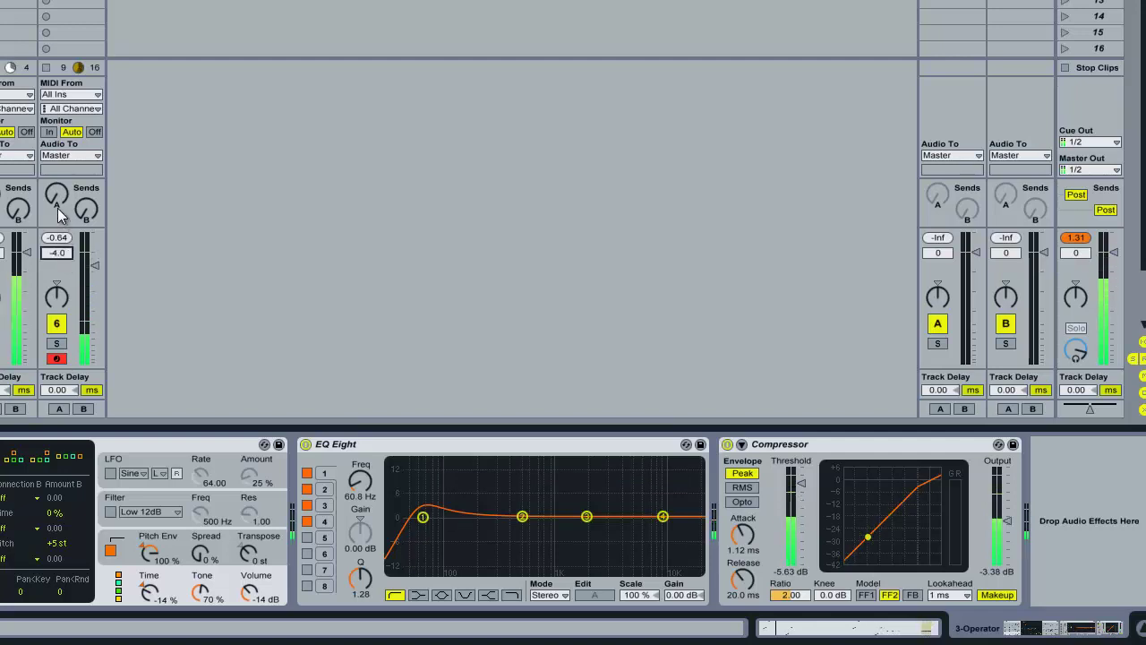
left_click_drag(58, 206, 57, 204)
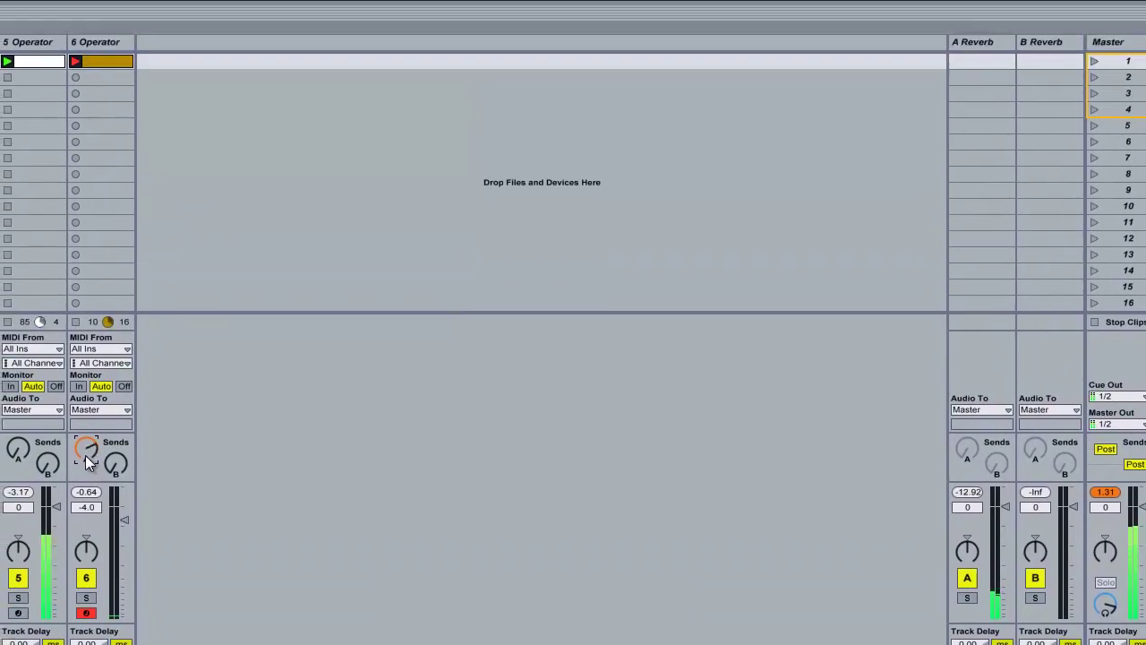
Open track 6's clip and set its loop length to 8 bars
double_click(124, 59)
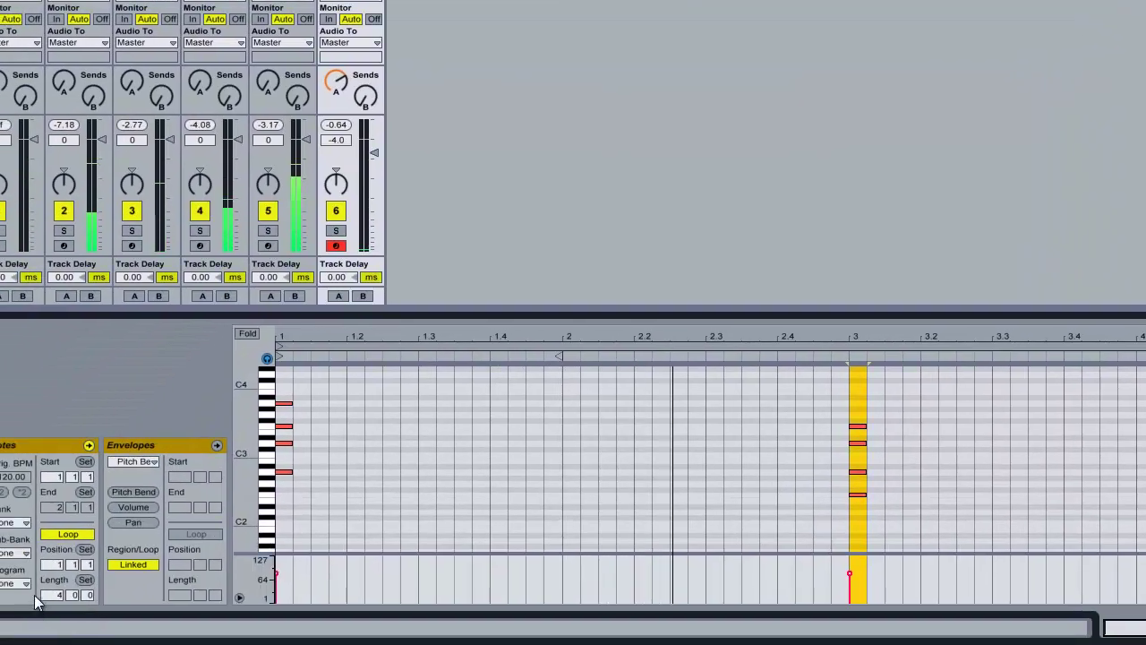
type("8")
key("Return")
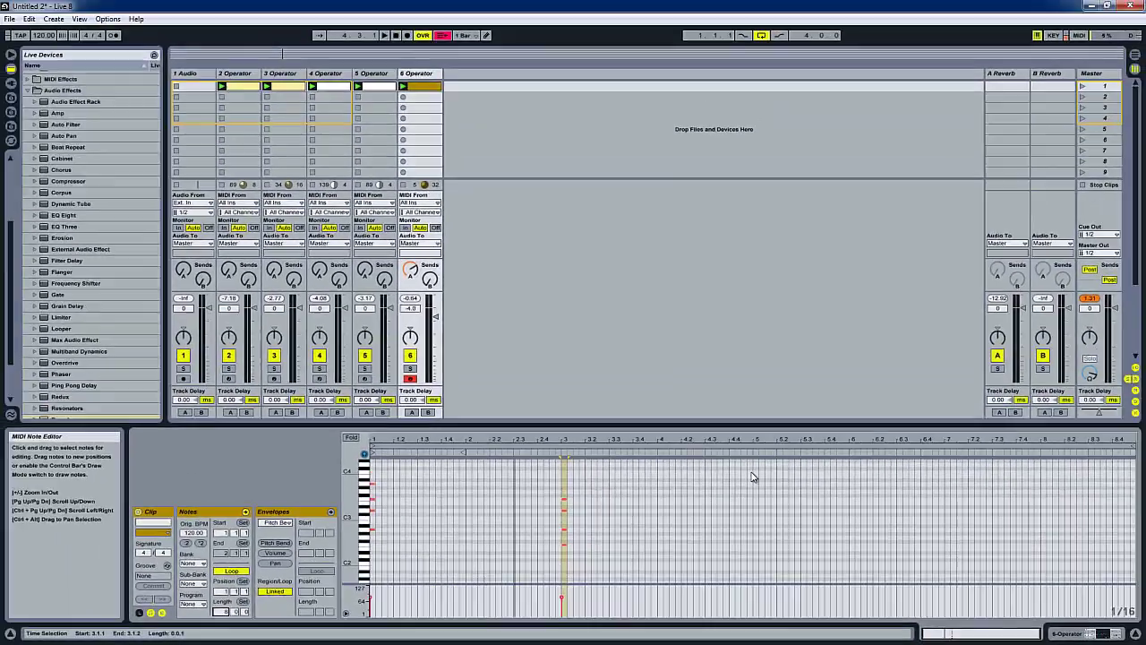
Duplicate the bar 3 chord to the start of bar 5, raise its A2 note to A#2 and lower its F2 note to D2
left_click_drag(848, 386, 561, 594)
key("ctrl+d")
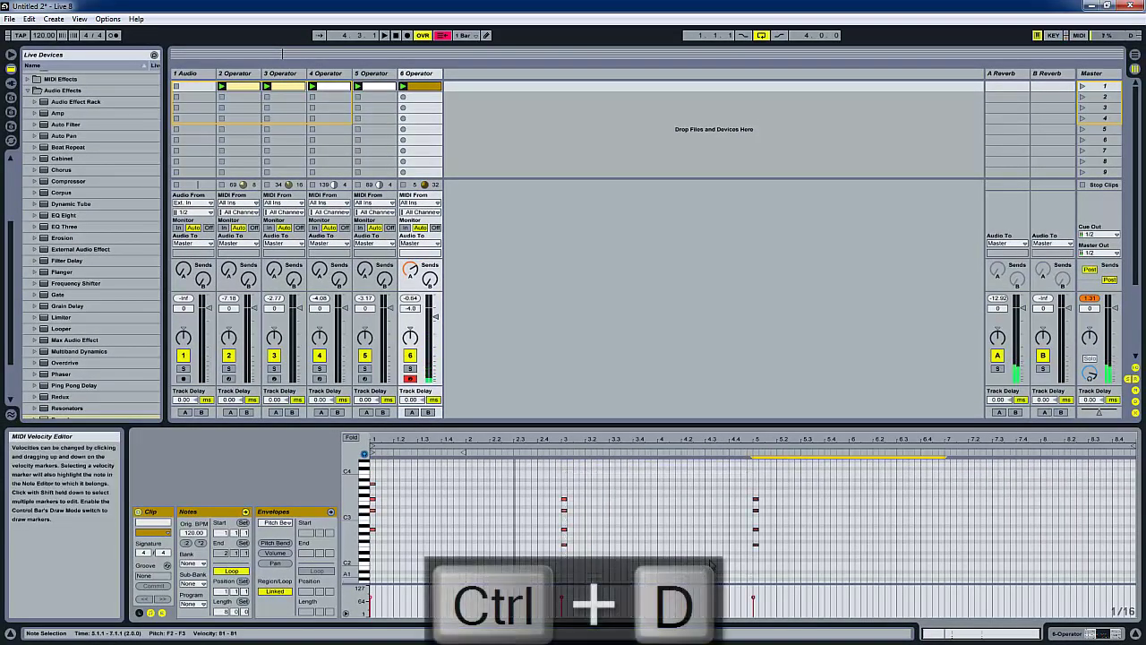
left_click(752, 555)
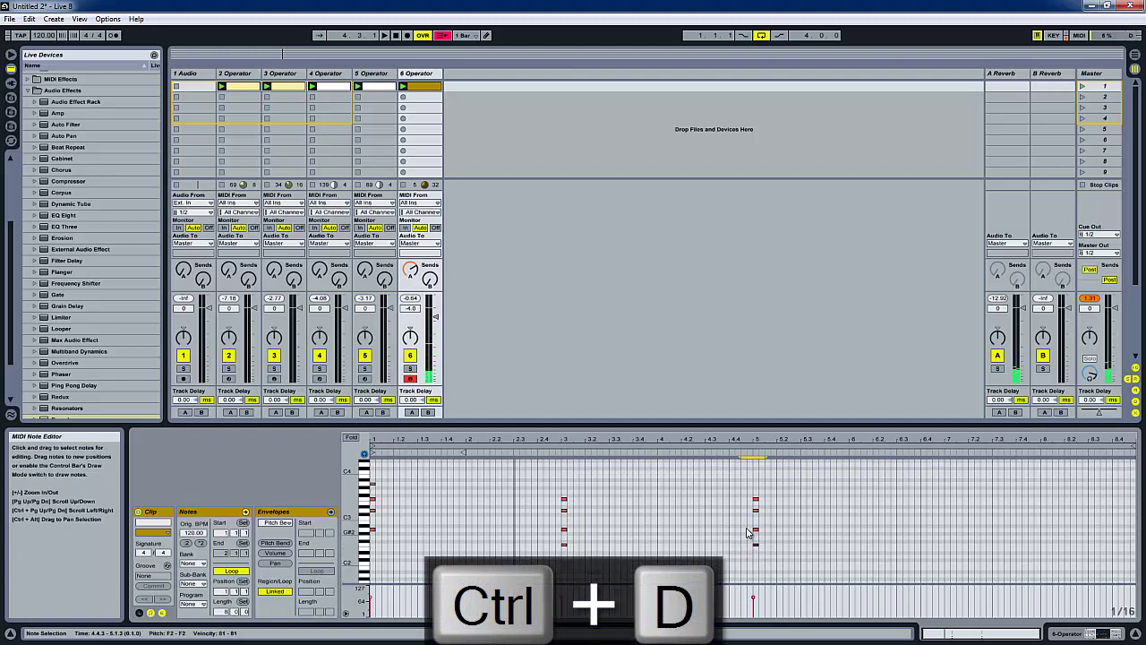
left_click(746, 510)
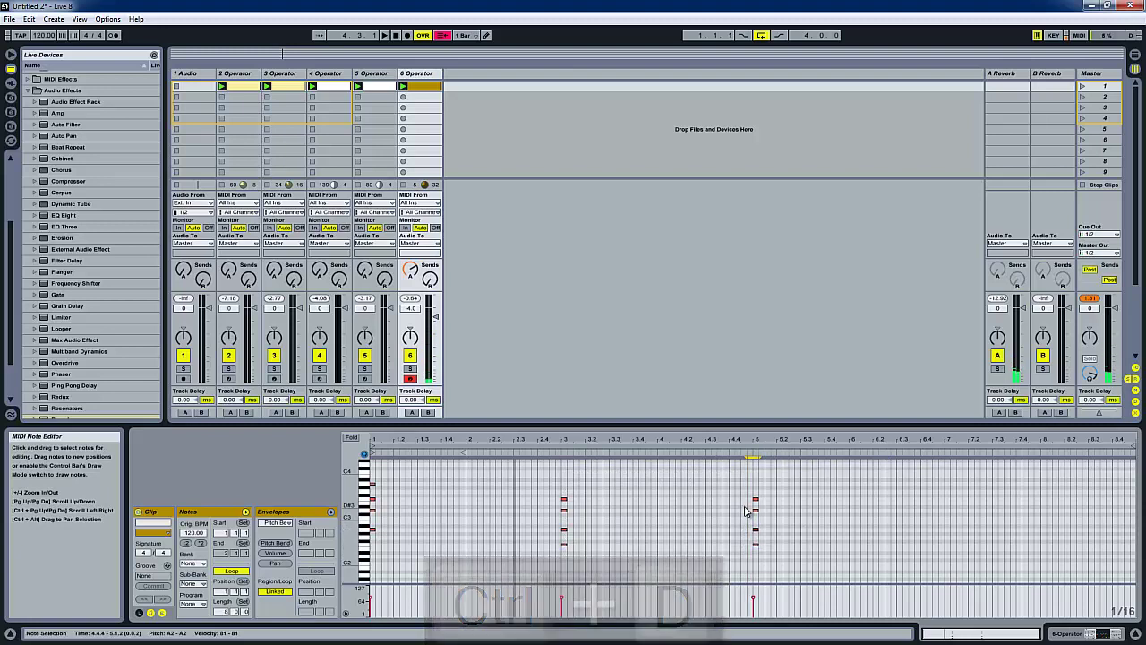
left_click(742, 526)
left_click_drag(745, 537, 765, 553)
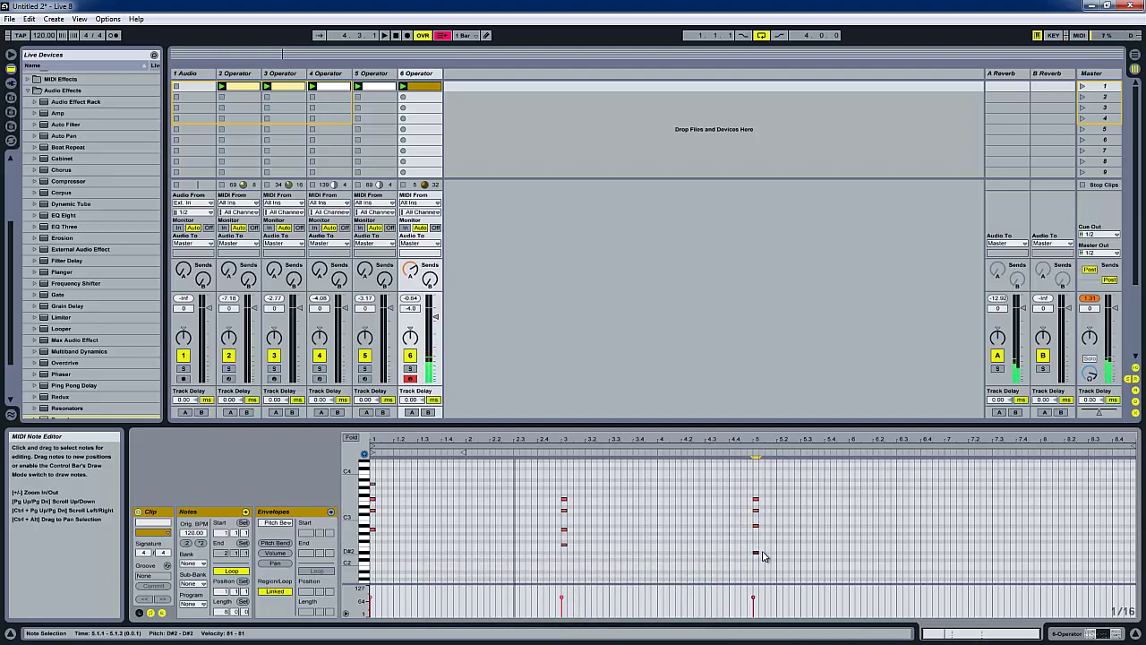
key("Down")
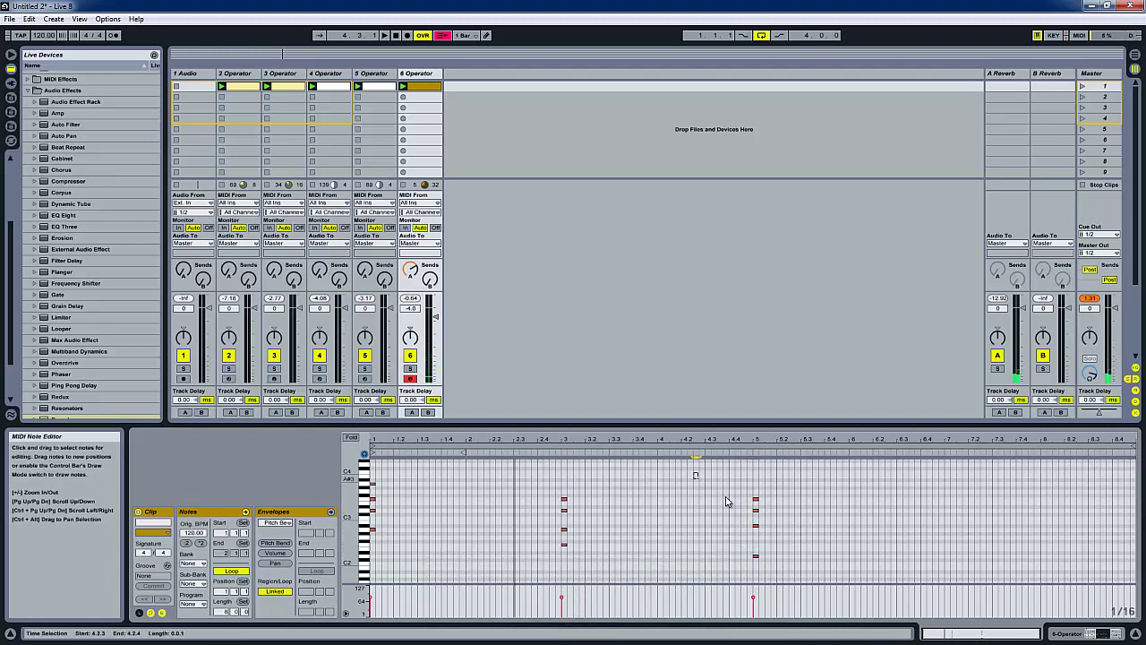
Duplicate the bar 5 chord to the start of bar 7, transposed up an octave with its top note lowered to E4
left_click_drag(691, 469, 832, 584)
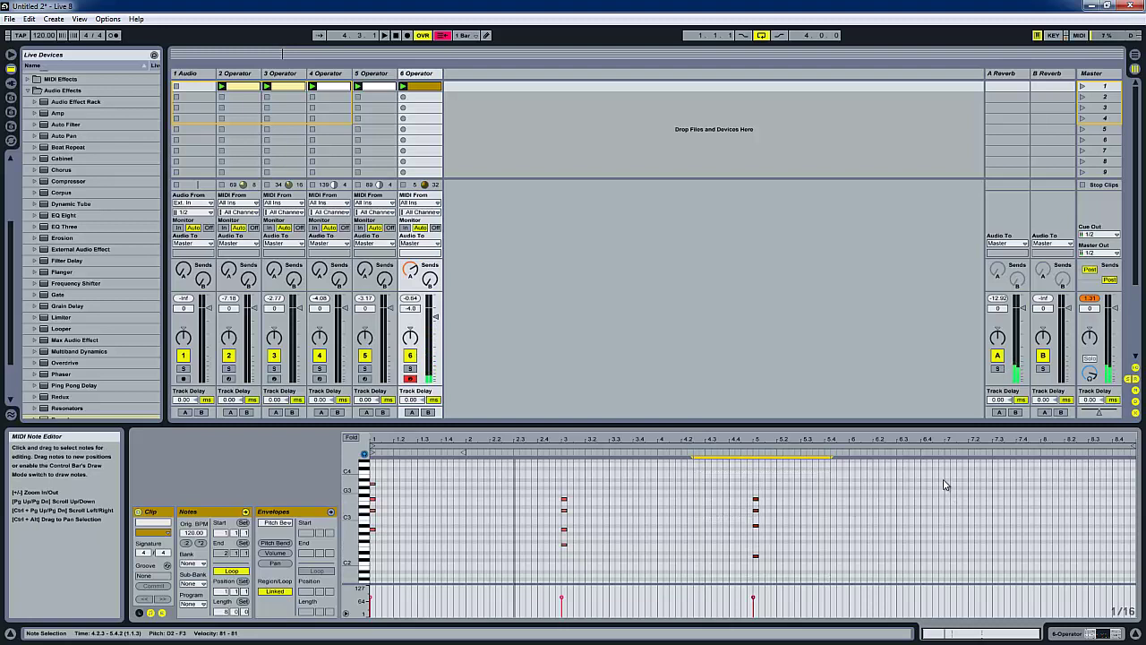
left_click_drag(947, 481, 759, 607)
key("ctrl+d")
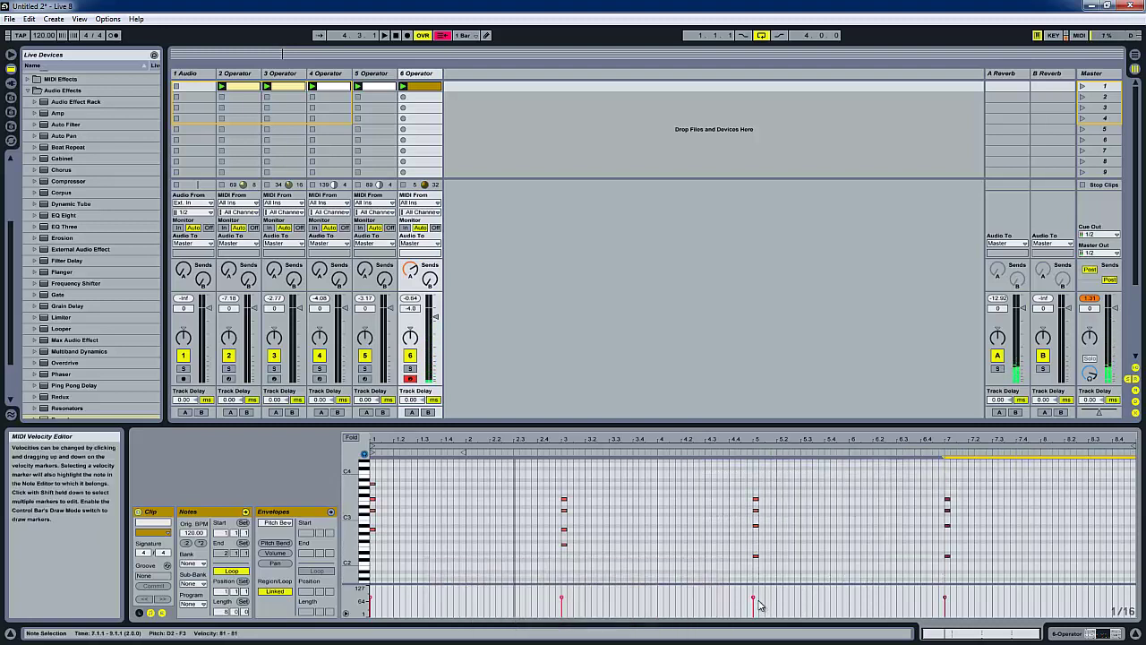
scroll(942, 510, "up", 3)
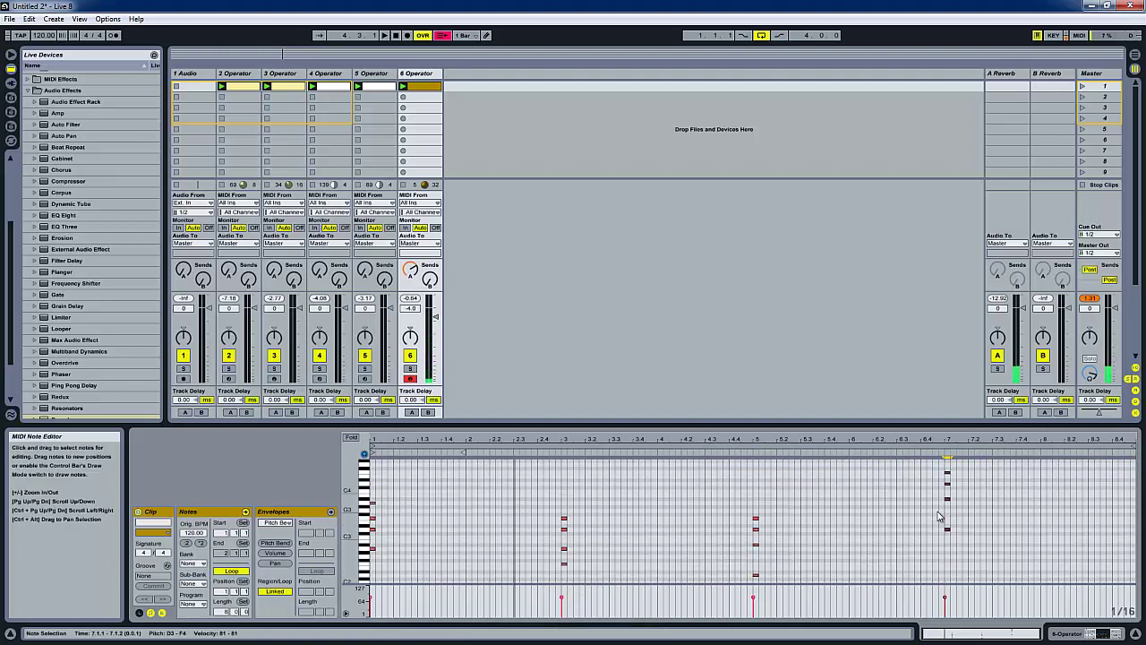
left_click_drag(939, 495, 980, 584)
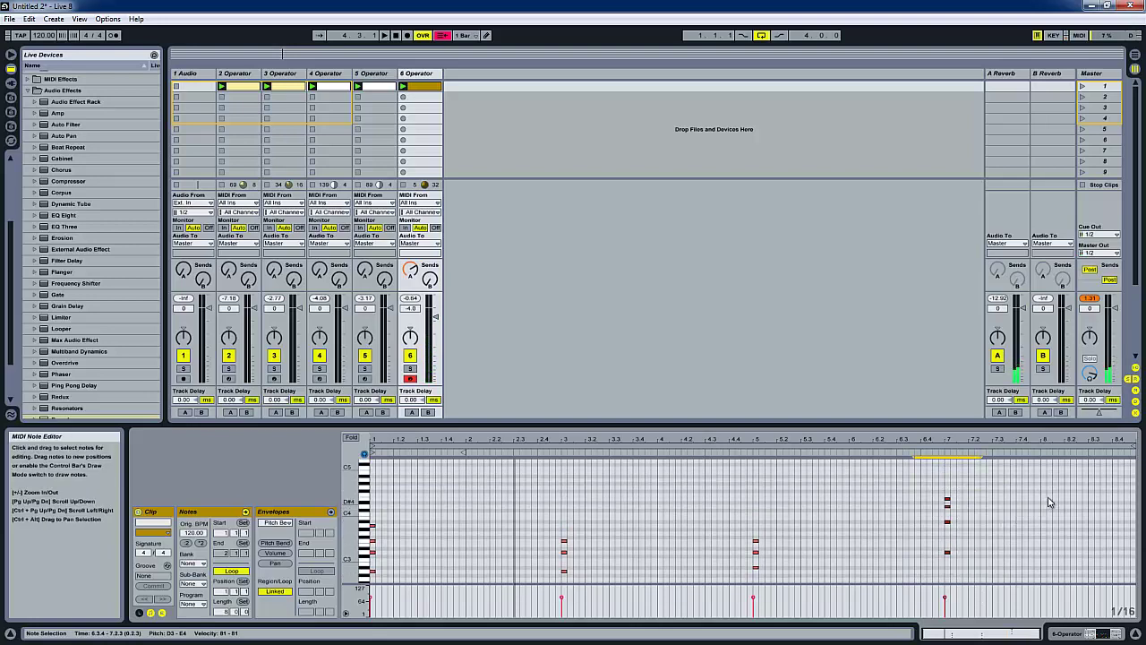
Duplicate the bar 7 chord to 8.1.3 and lower the copy's bottom note to A#2
left_click_drag(1052, 484, 946, 585)
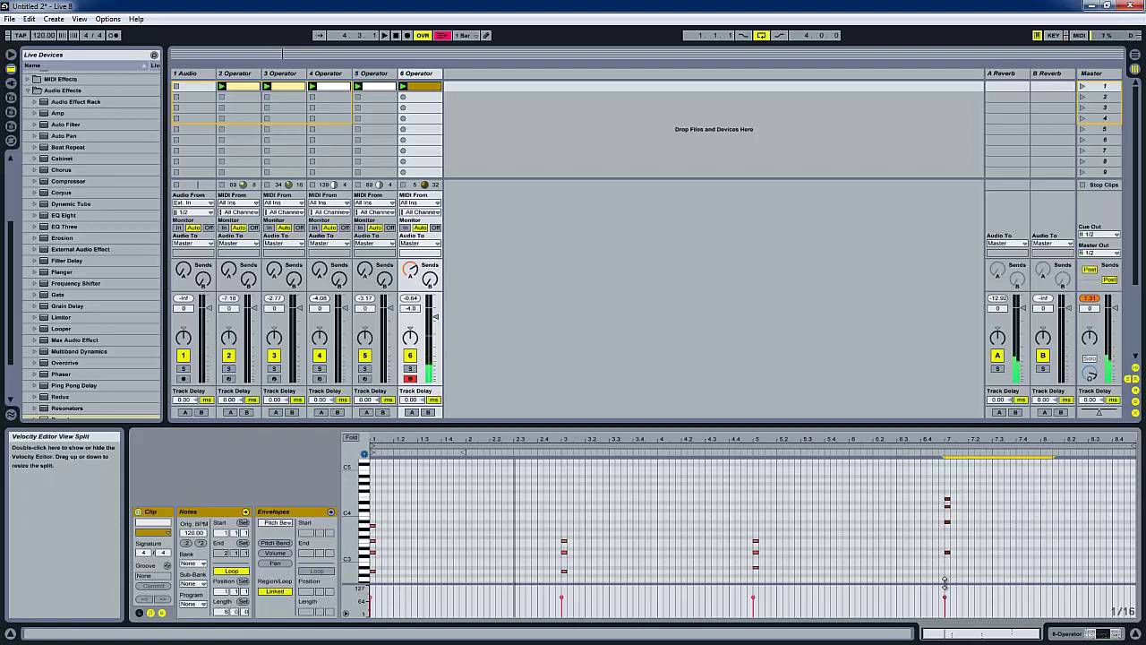
key("ctrl+d")
left_click_drag(1067, 560, 1086, 576)
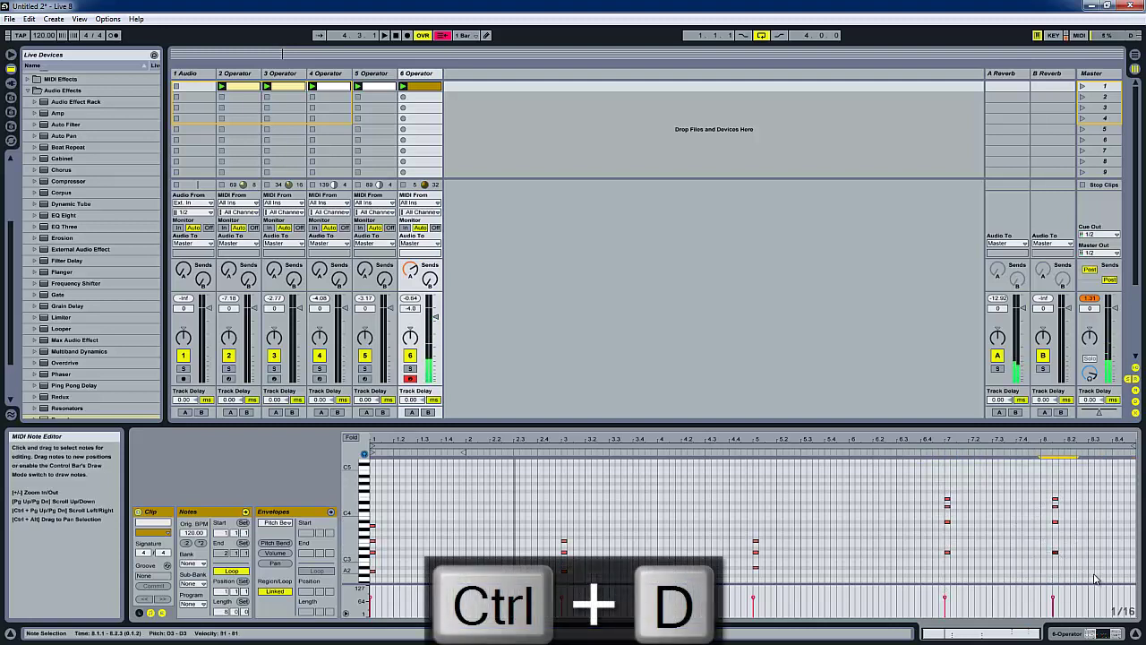
key("Down")
key("Down")
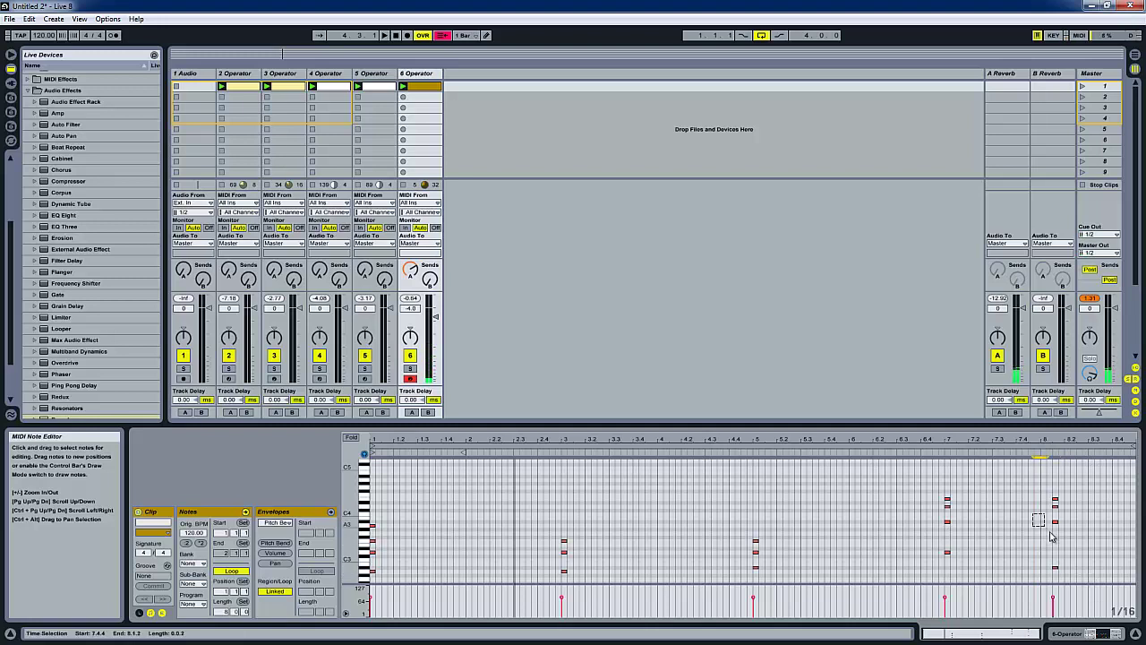
Lower the upper three notes of the chord at 8.1.3 to E3, G#3 and C4
left_click_drag(1054, 521, 1056, 540)
key("Down")
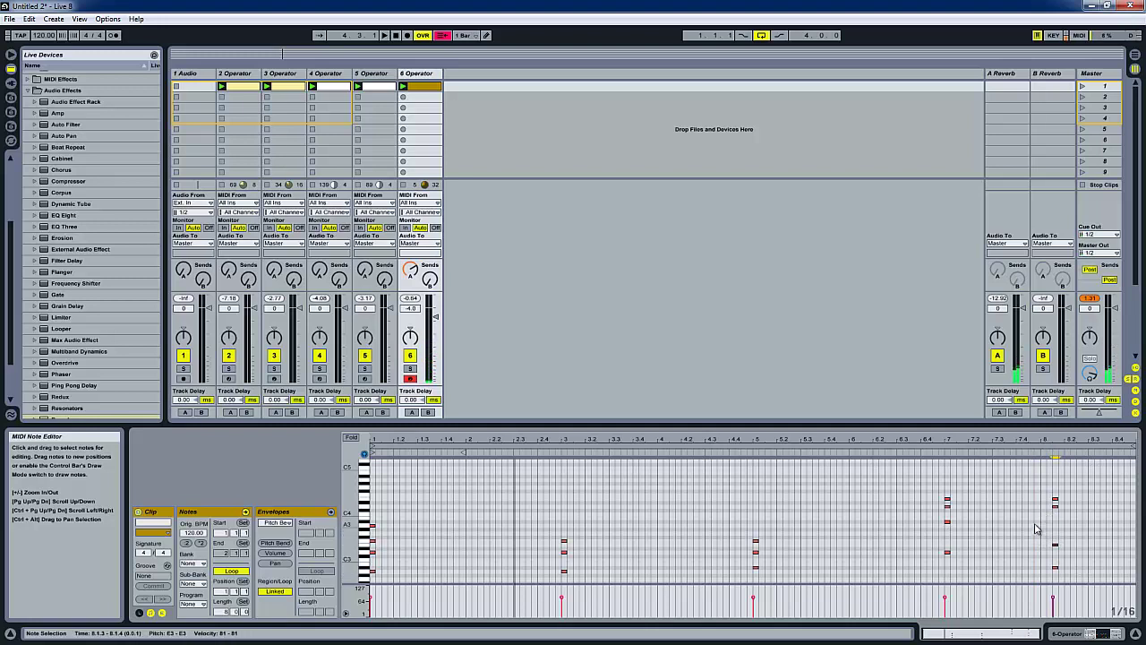
left_click_drag(1055, 505, 1066, 517)
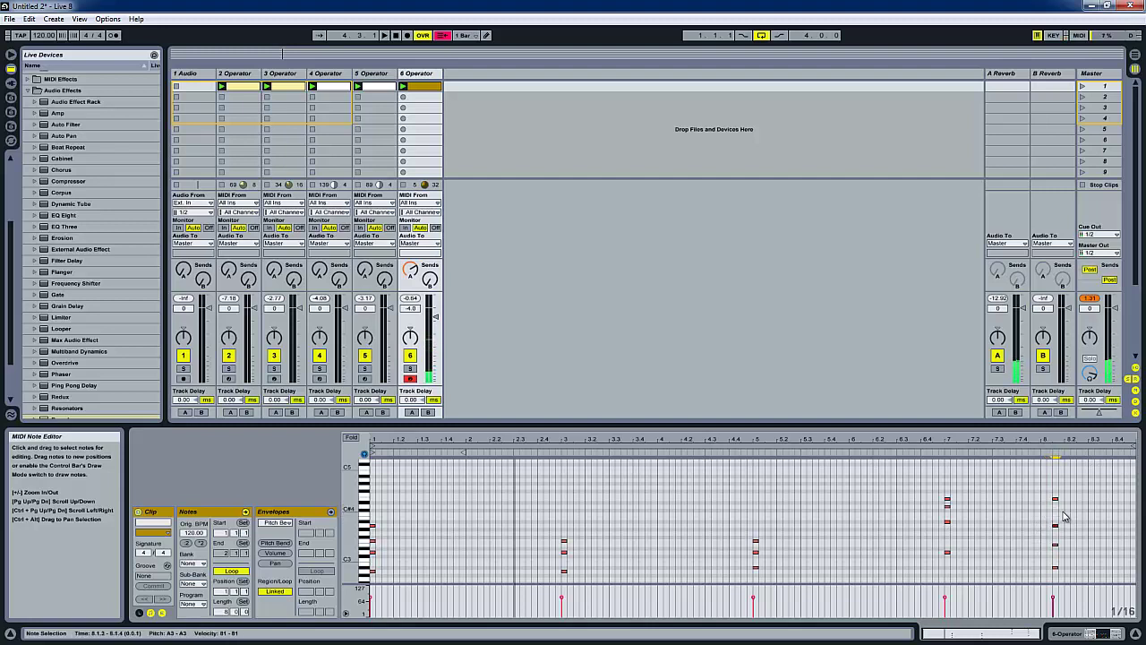
key("Down")
left_click_drag(1053, 499, 1066, 509)
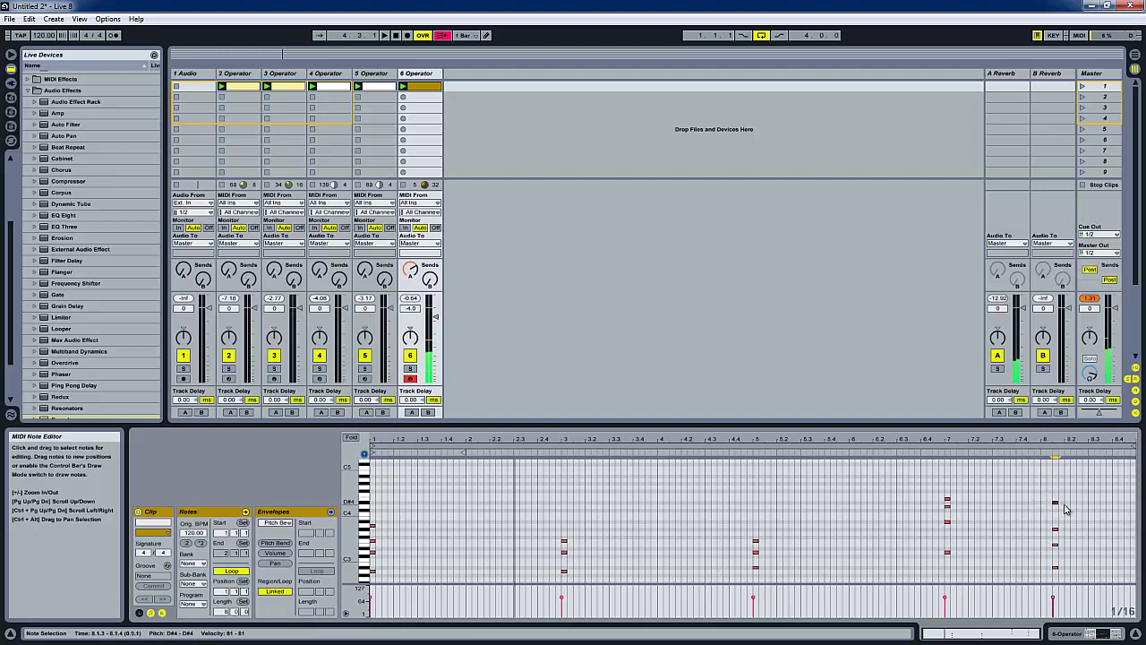
key("Down")
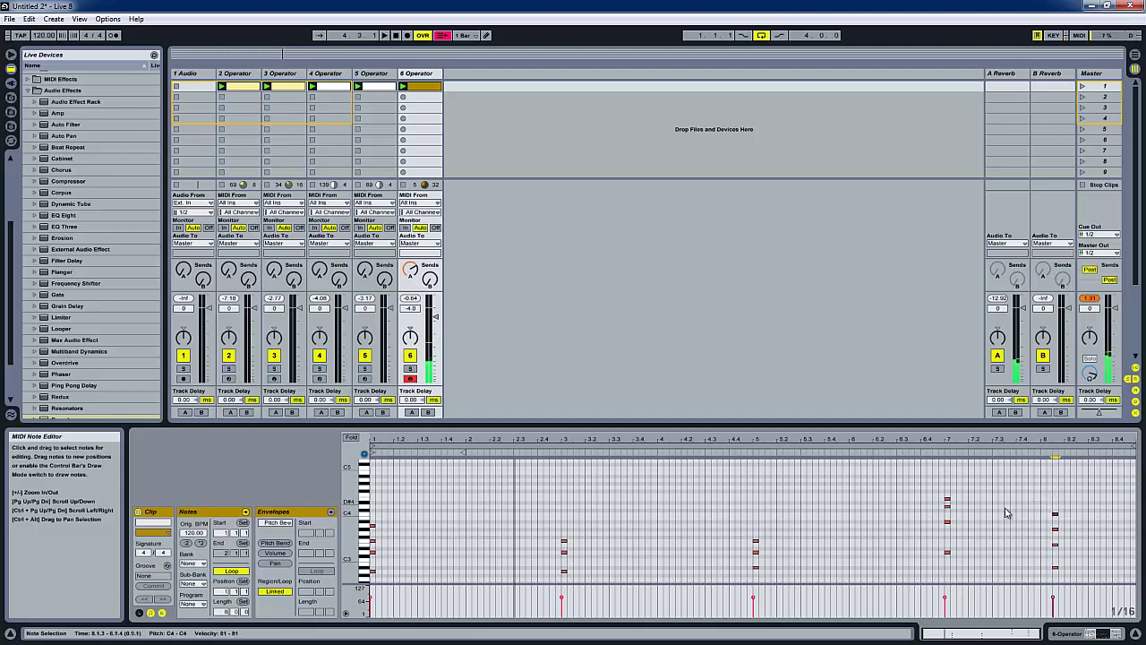
left_click_drag(1018, 494, 1126, 578)
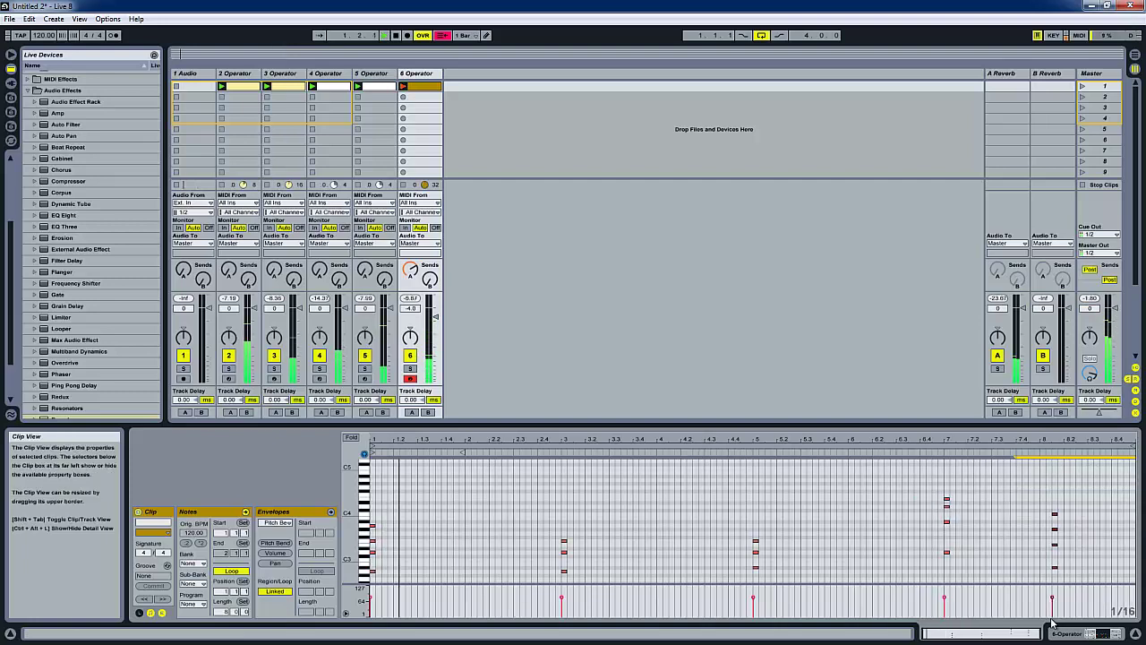
Try a Simple Delay after the Operator on track 6 and remove it
left_click(1117, 632)
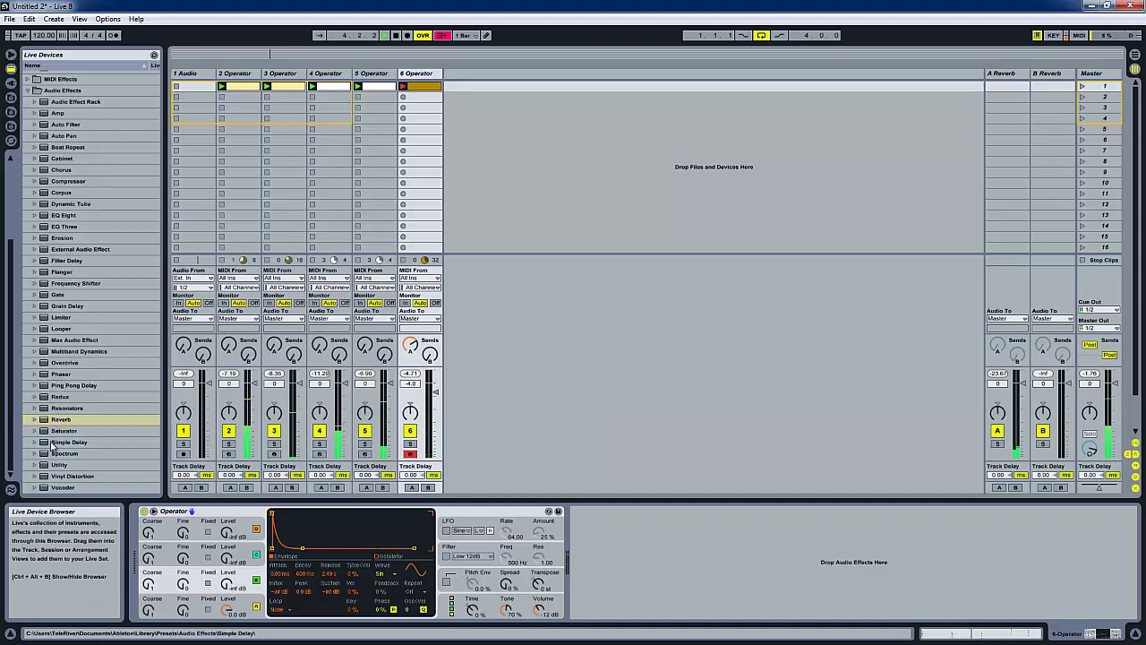
left_click_drag(51, 445, 762, 577)
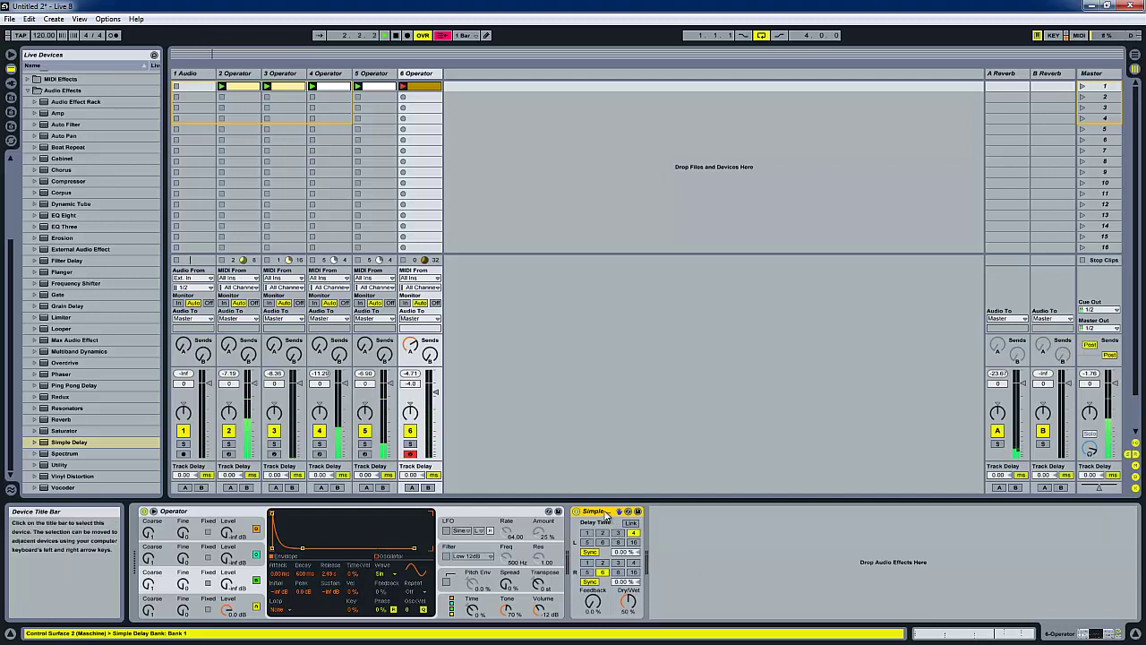
key("Delete")
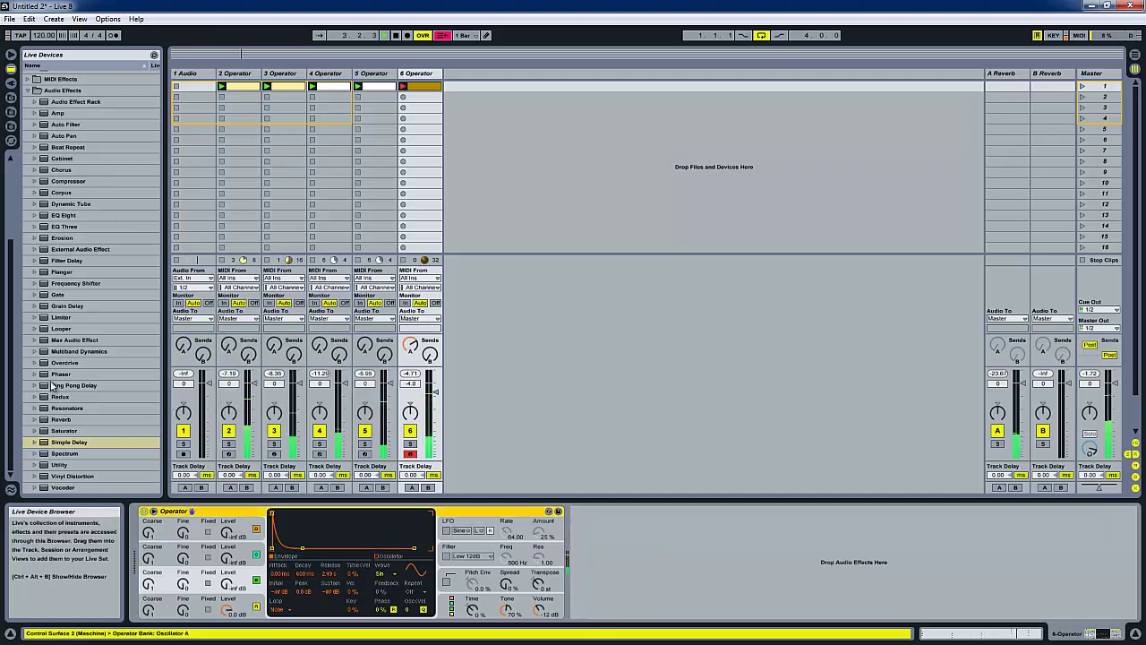
Add a Ping Pong Delay after the Operator on track 6 and set its dry/wet to 45 %
left_click_drag(54, 388, 701, 601)
left_click_drag(723, 563, 722, 562)
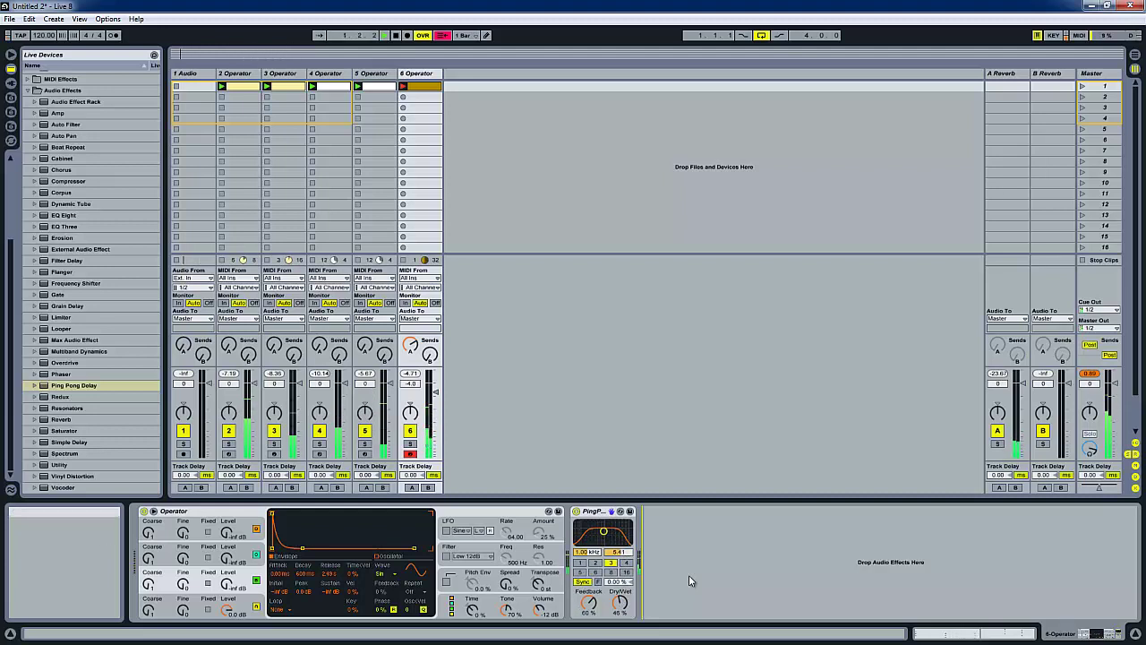
Raise the Q of the first EQ Eight band on track 2 to 2.03
left_click(237, 74)
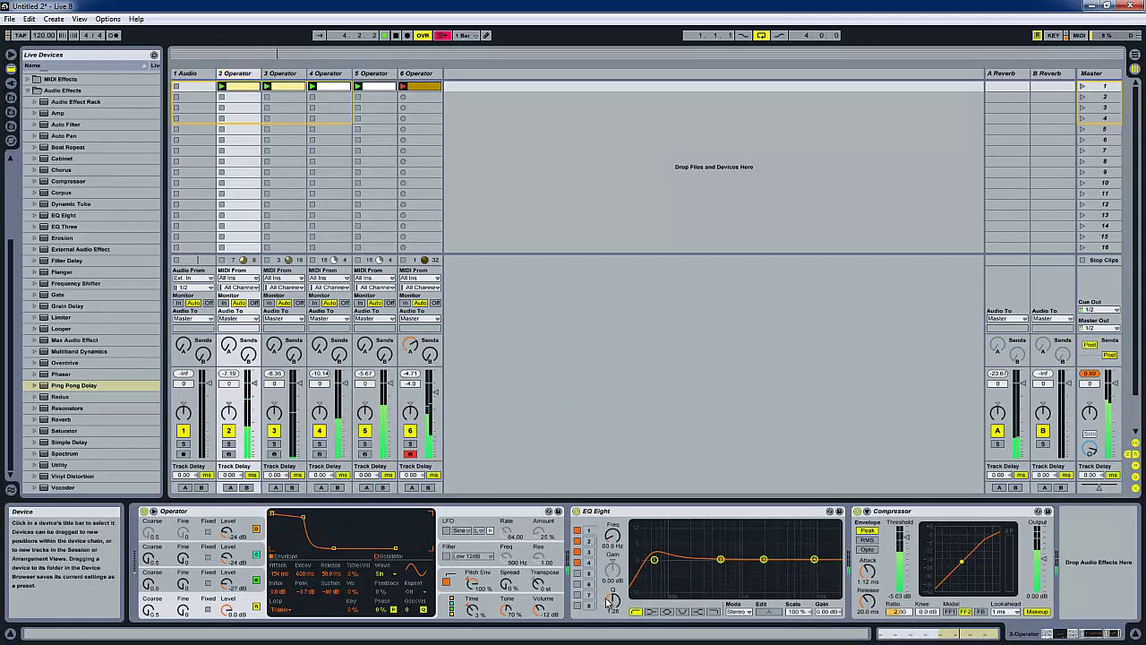
left_click_drag(610, 606, 608, 602)
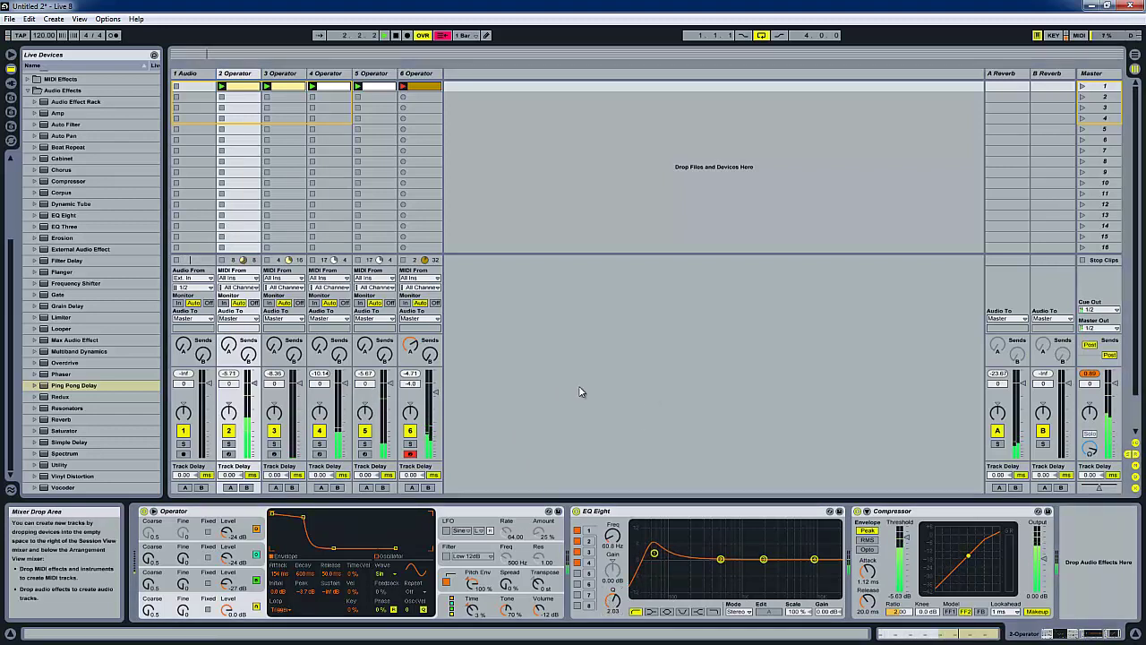
Add an Overdrive after the Compressor on track 2 with frequency 544 Hz, drive 10 %, tone 45 %, dynamics 0 % and dry/wet 38 %
left_click(67, 362)
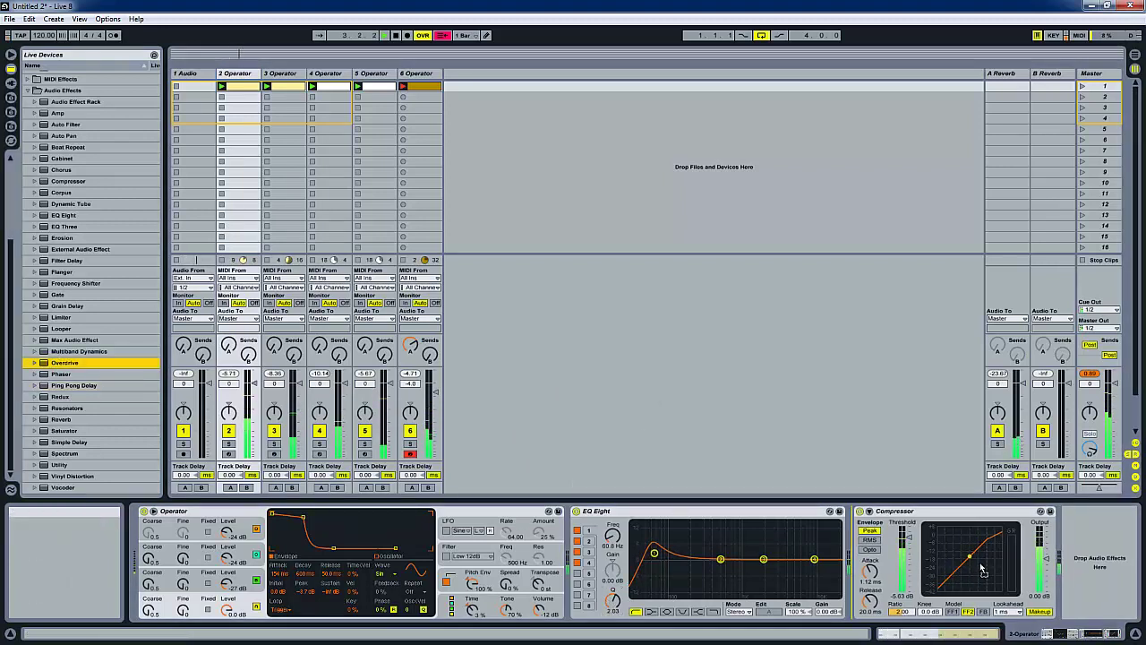
key("Return")
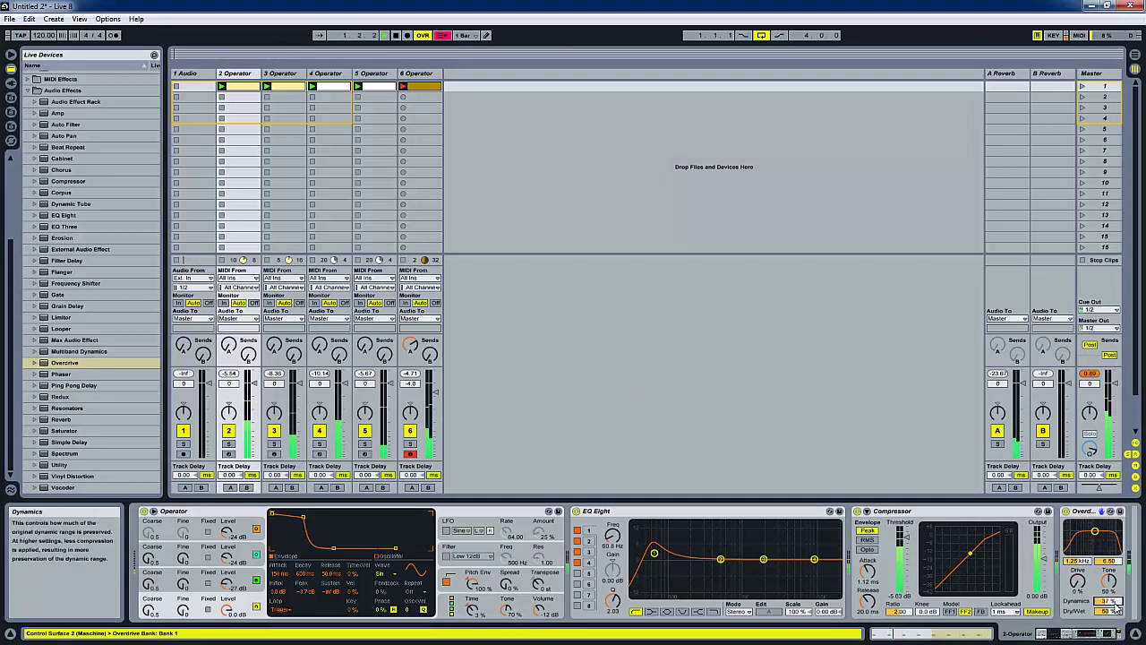
left_click_drag(1113, 603, 1114, 606)
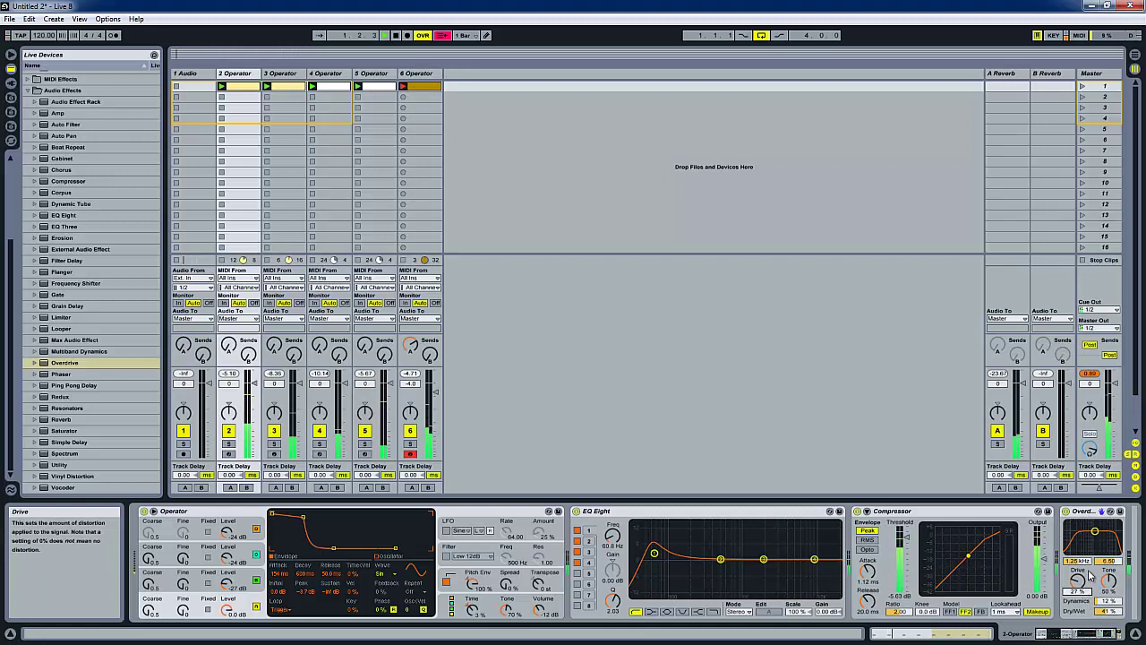
left_click_drag(1088, 561, 1086, 586)
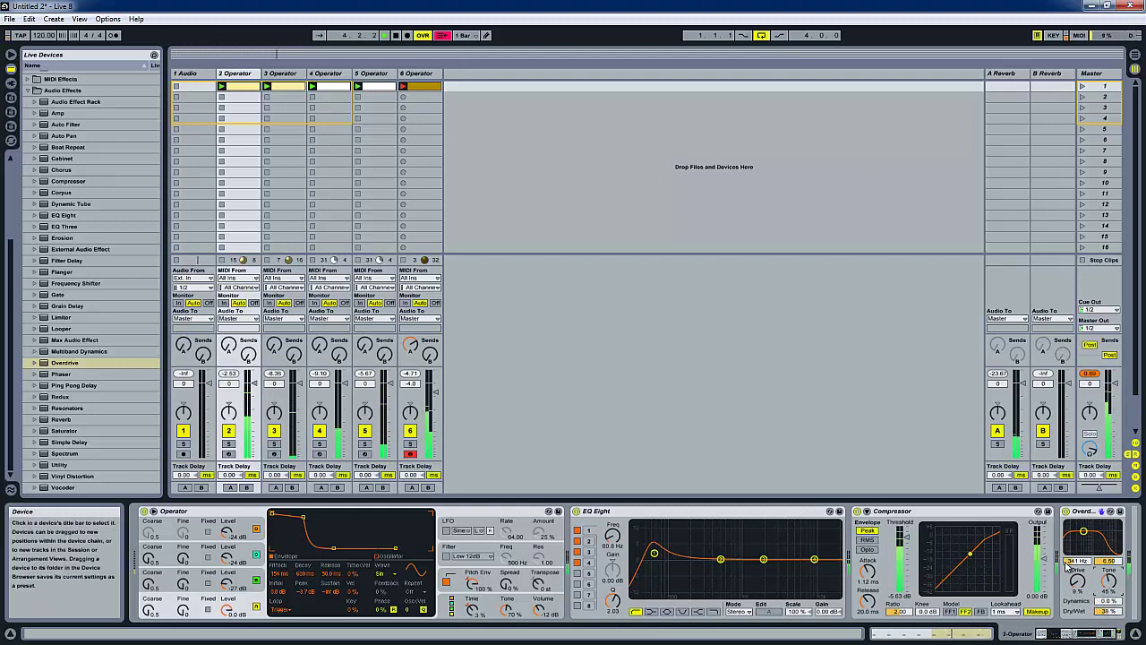
left_click_drag(1073, 562, 1073, 550)
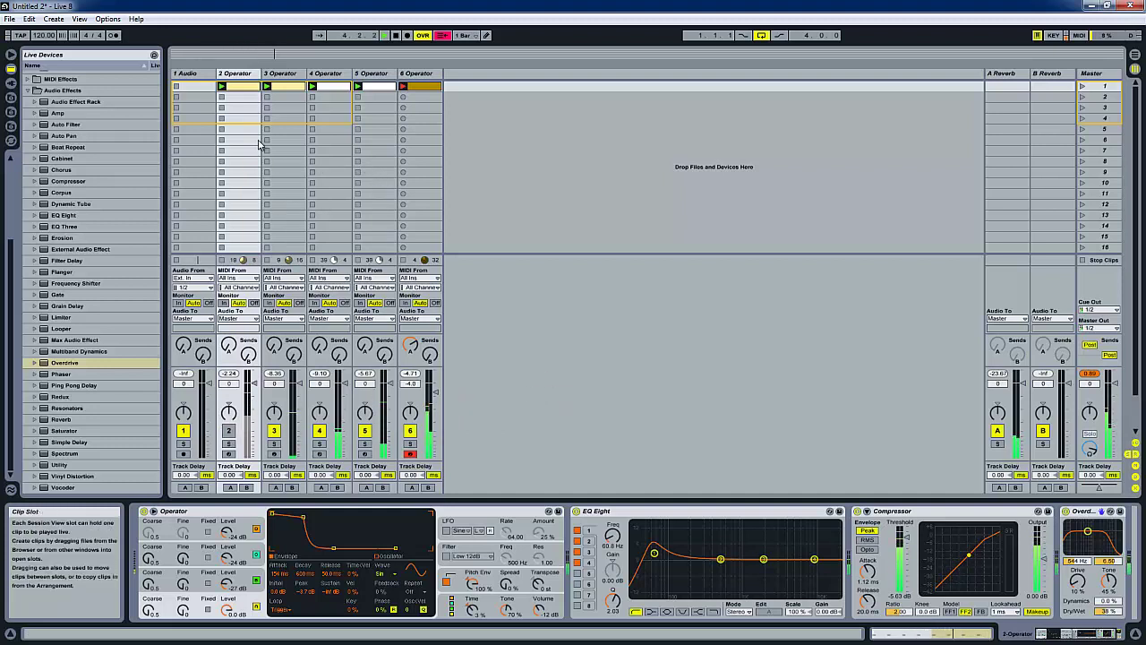
Check the device chain of track 3 while track 2 is muted, and switch track 2 back on
left_click(282, 74)
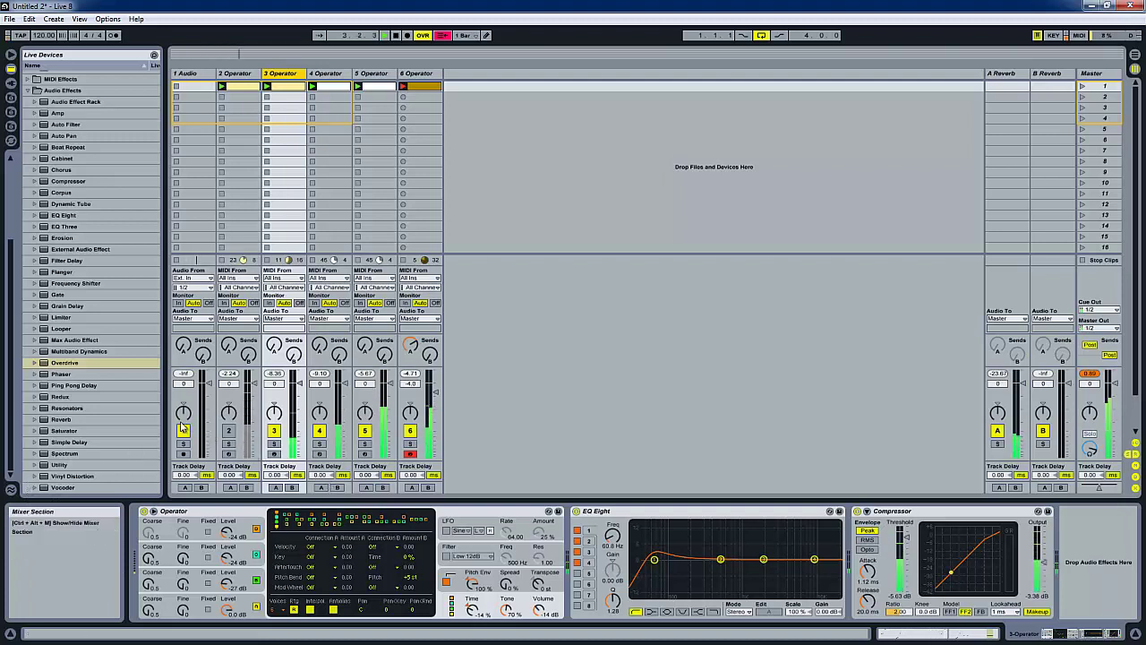
left_click(228, 432)
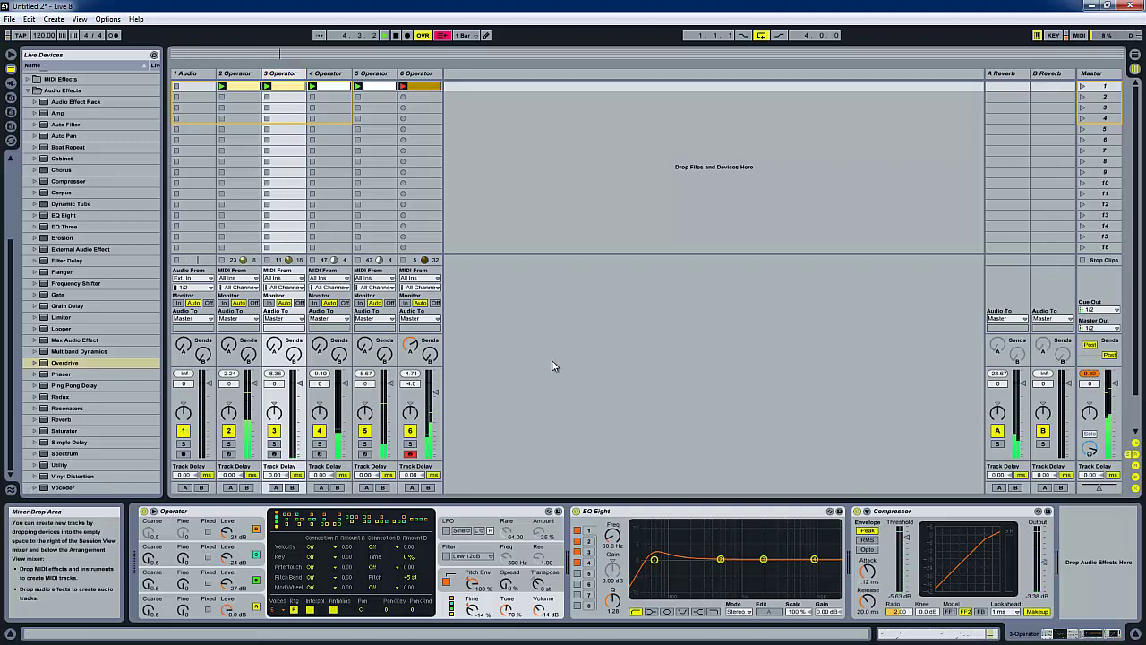
Shorten the pitch envelope decay of track 2's Operator, raise its peak to +18 st and set the Operator's time to 30 %
left_click(238, 76)
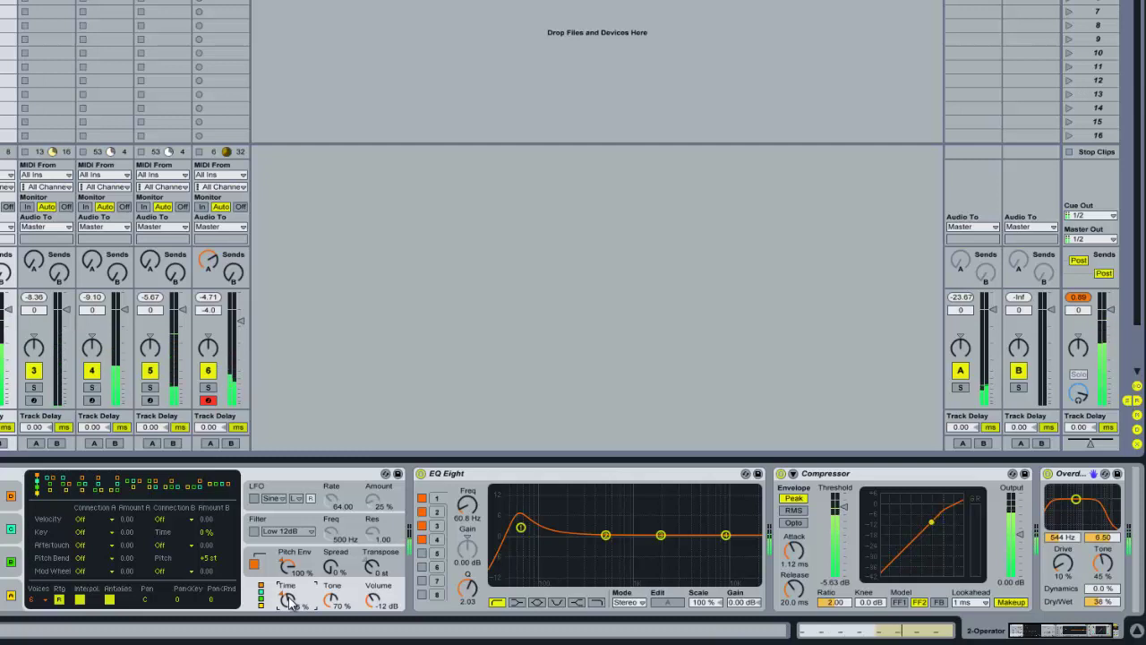
left_click(295, 566)
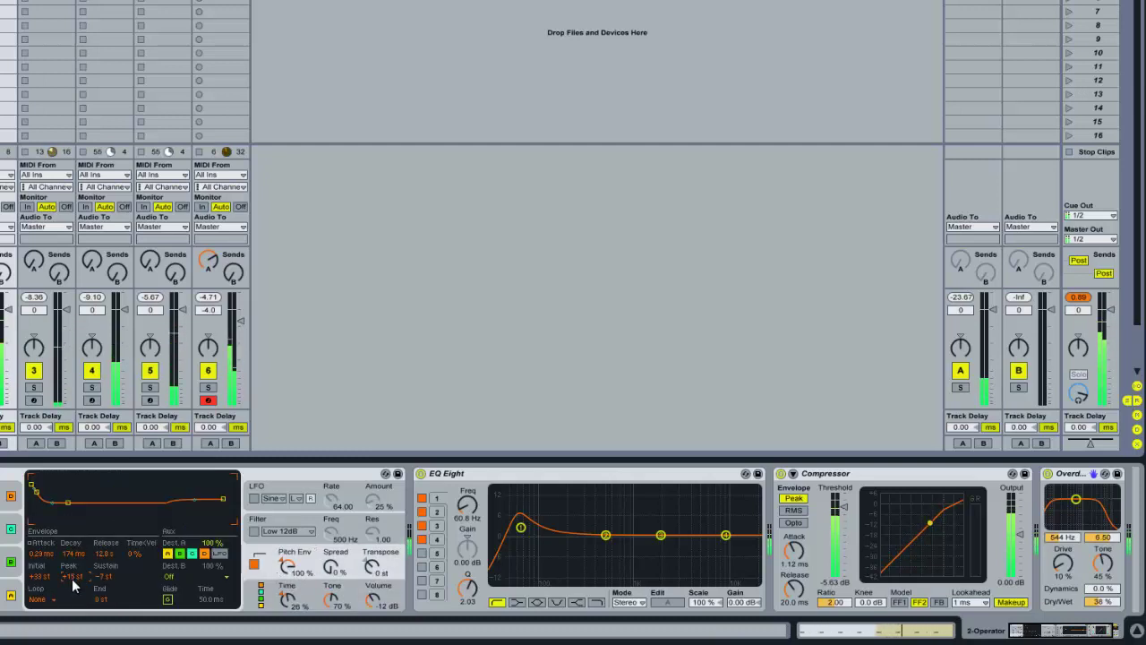
left_click_drag(75, 554, 76, 587)
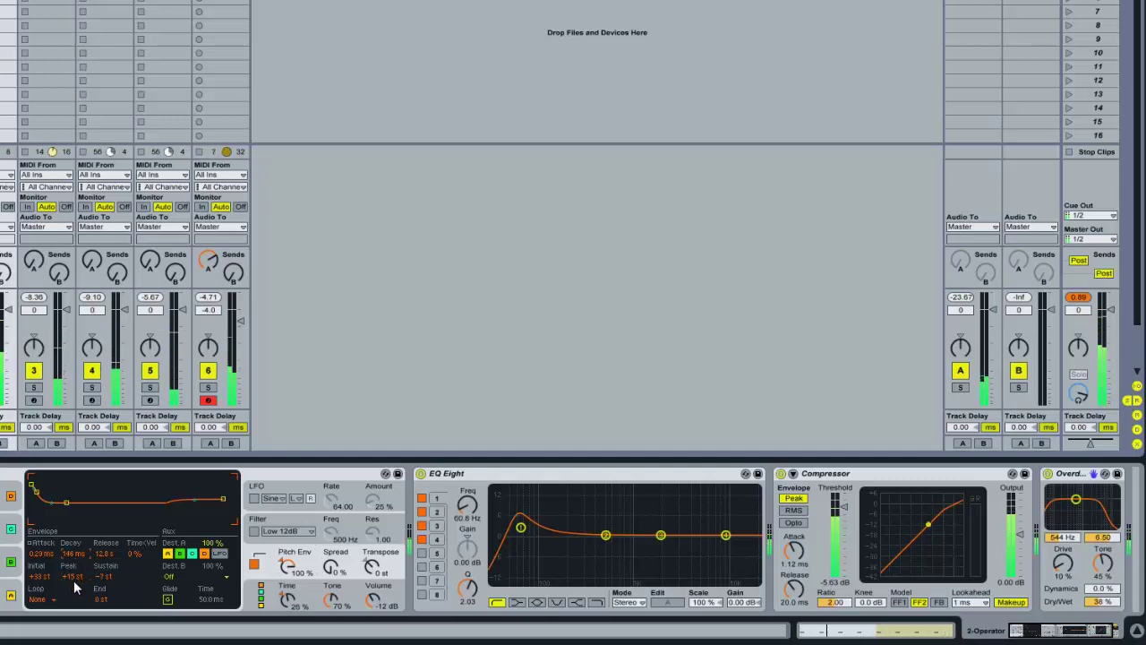
scroll(74, 579, "up", 1)
left_click(98, 599)
left_click_drag(71, 557, 71, 557)
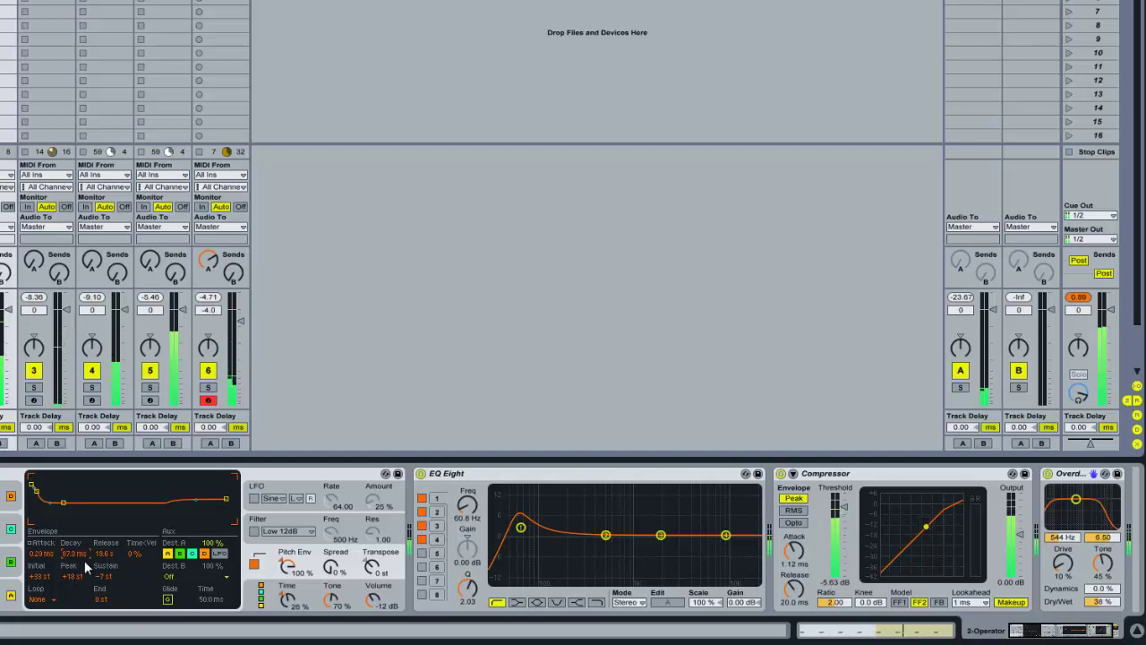
left_click(283, 608)
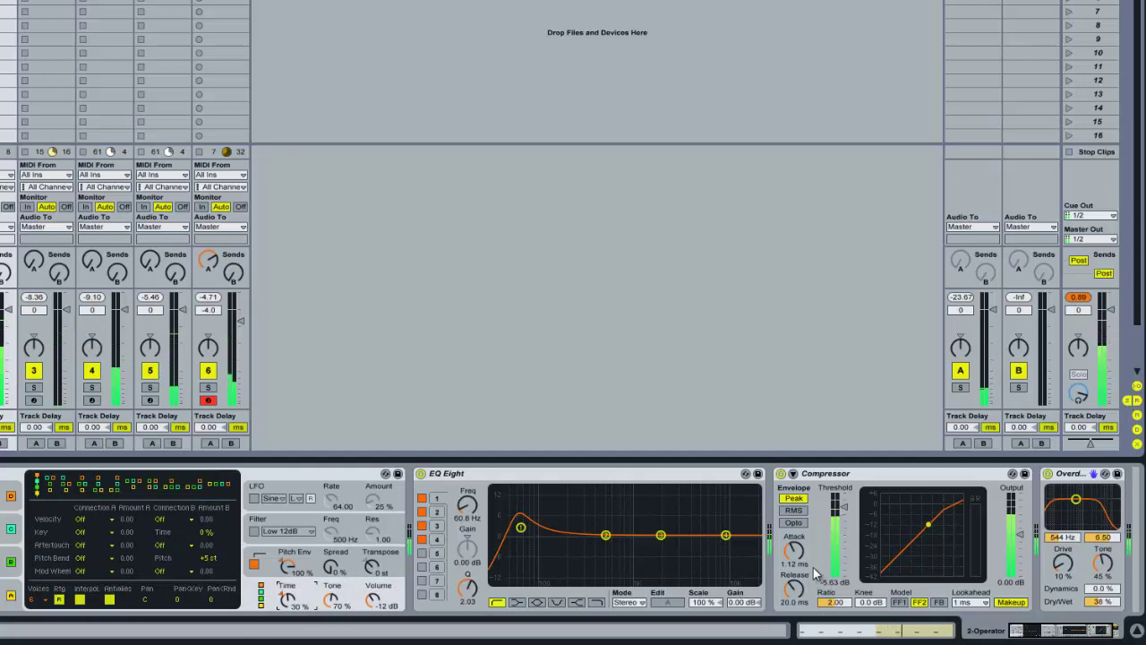
Set the attack of track 2's Compressor to 16.4 ms
left_click(793, 552)
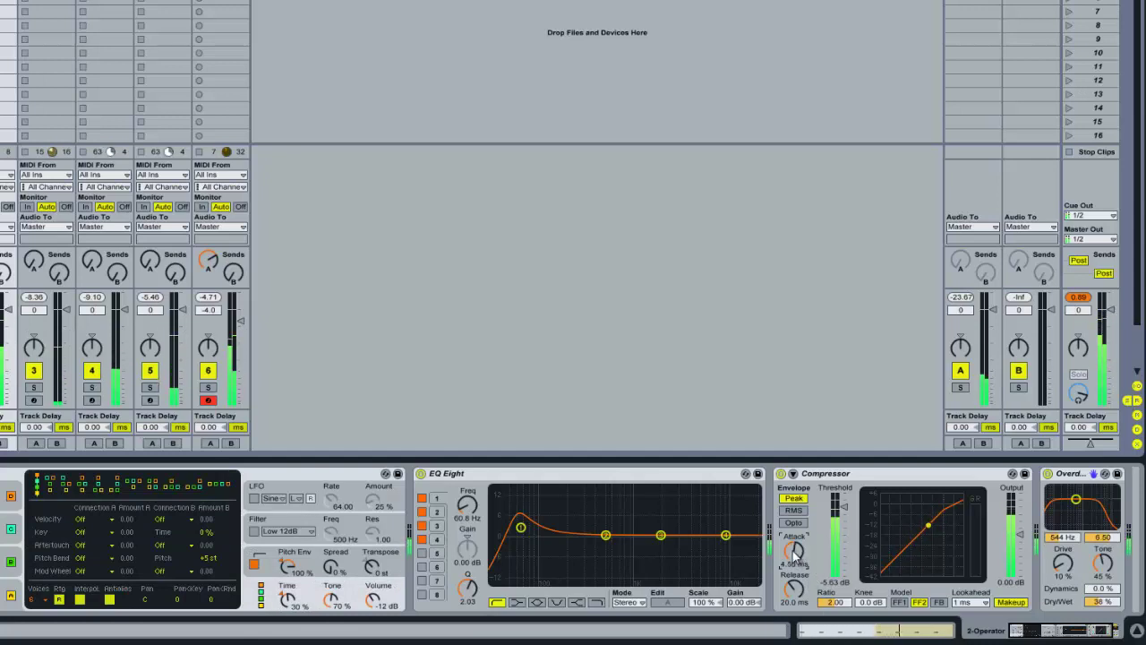
left_click_drag(795, 555, 793, 524)
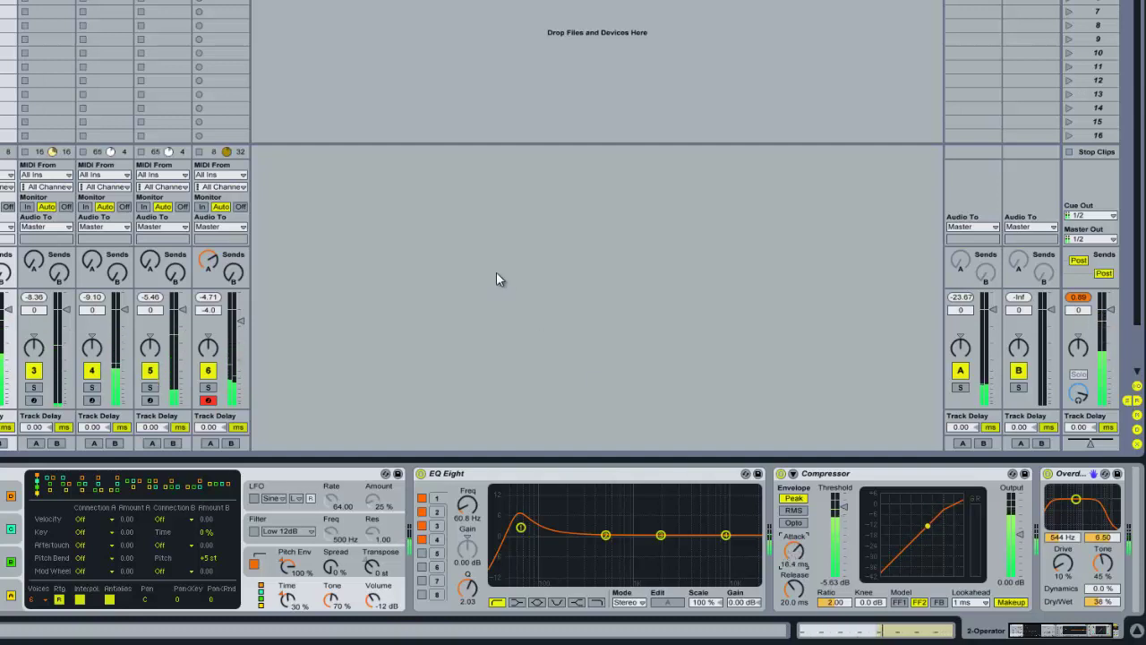
Reset the master peak level and lower the volumes of track 6 to -6.0 dB and track 5 to -1.0 dB
left_click(1077, 298)
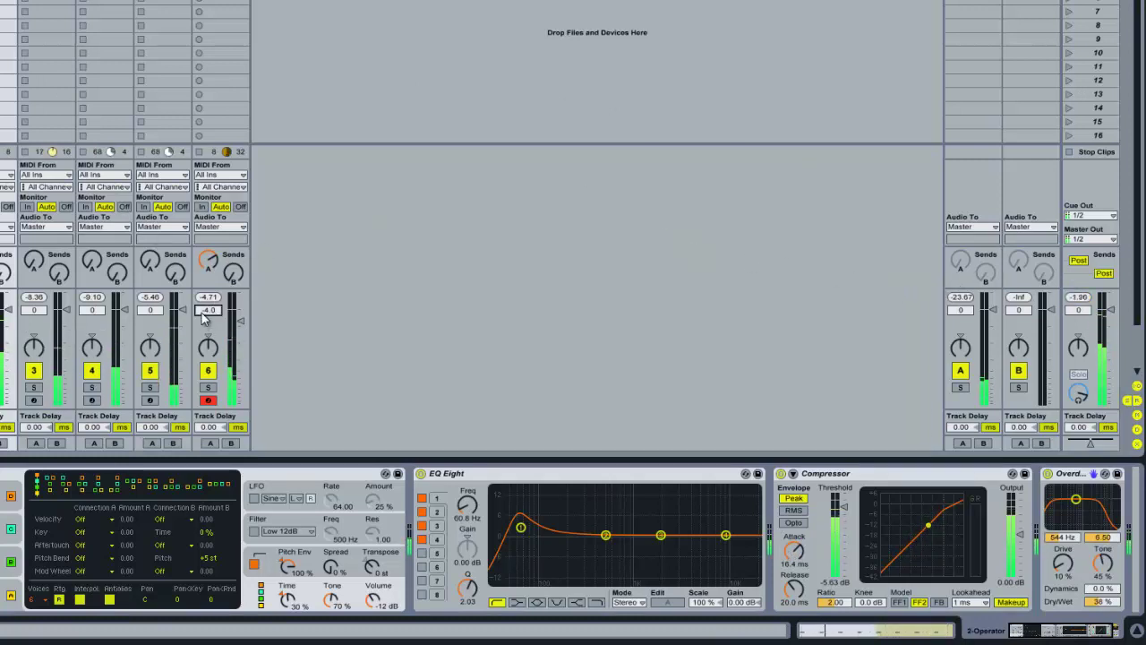
left_click_drag(199, 313, 159, 320)
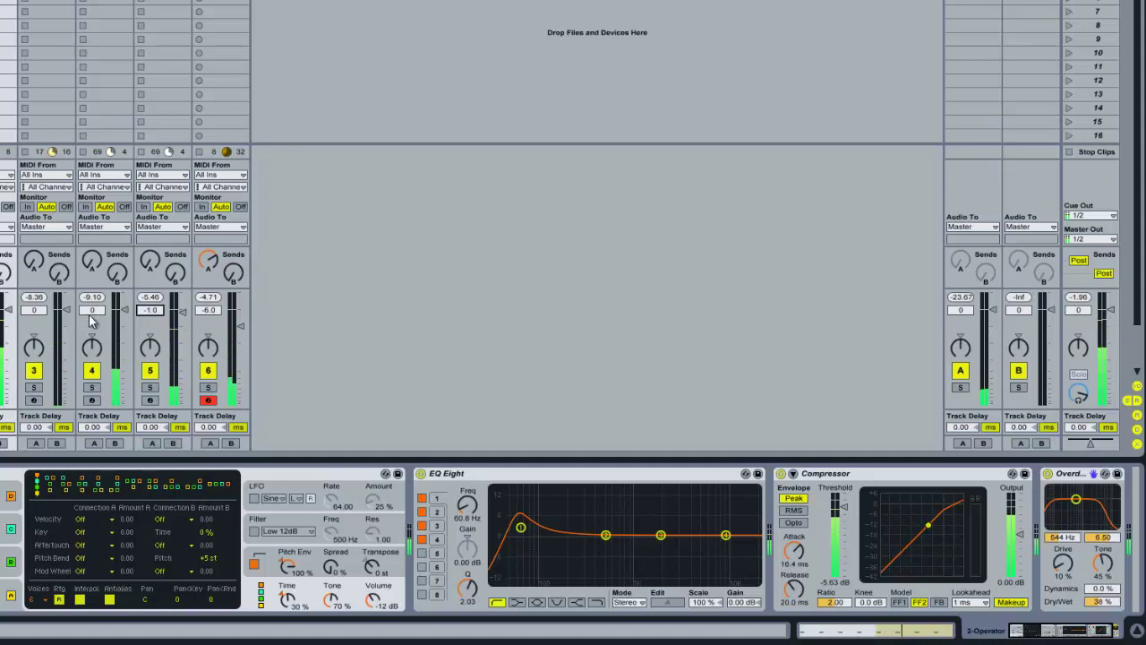